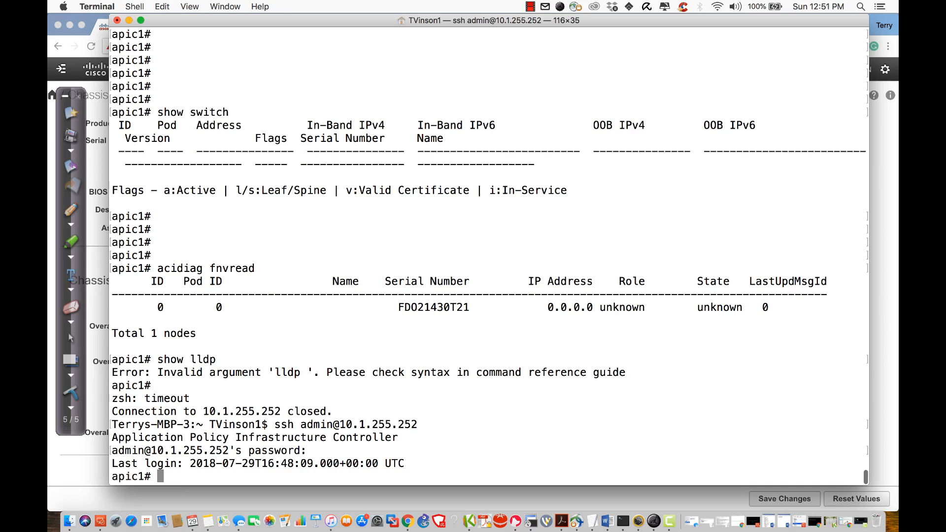
Step: Run acidiag fnvread and highlight the single node row showing 0.0.0.0 and unknown state
{"action": "type", "text": "acidiag fnvre"}
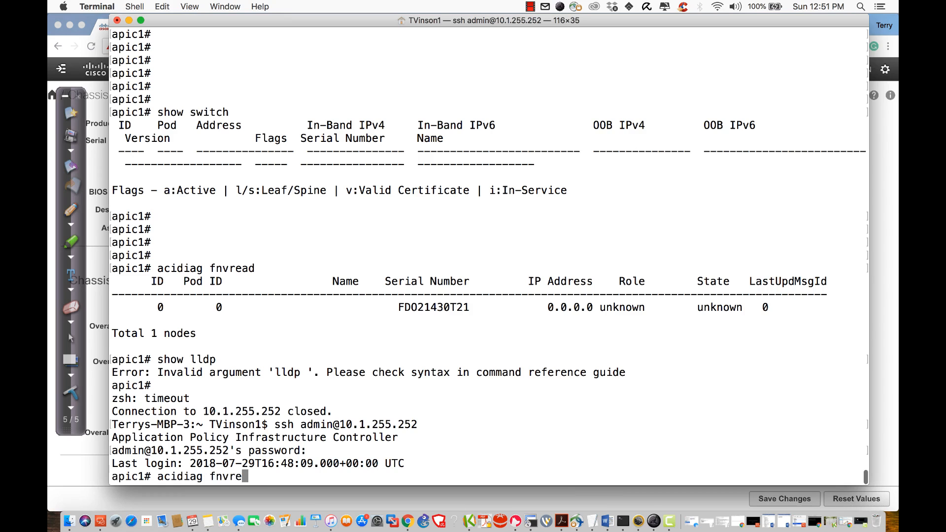
{"action": "type", "text": "ad"}
{"action": "key", "text": "Return"}
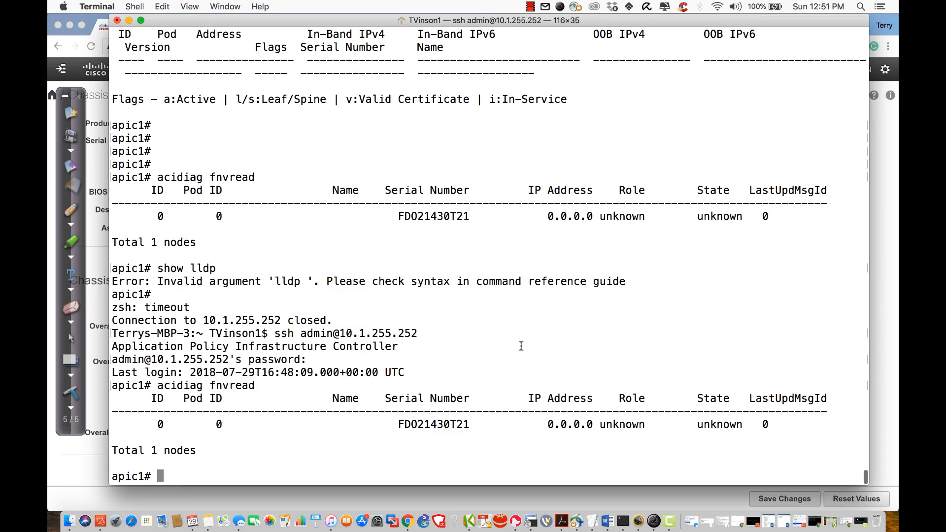
{"action": "triple_click", "coordinate": [415, 424]}
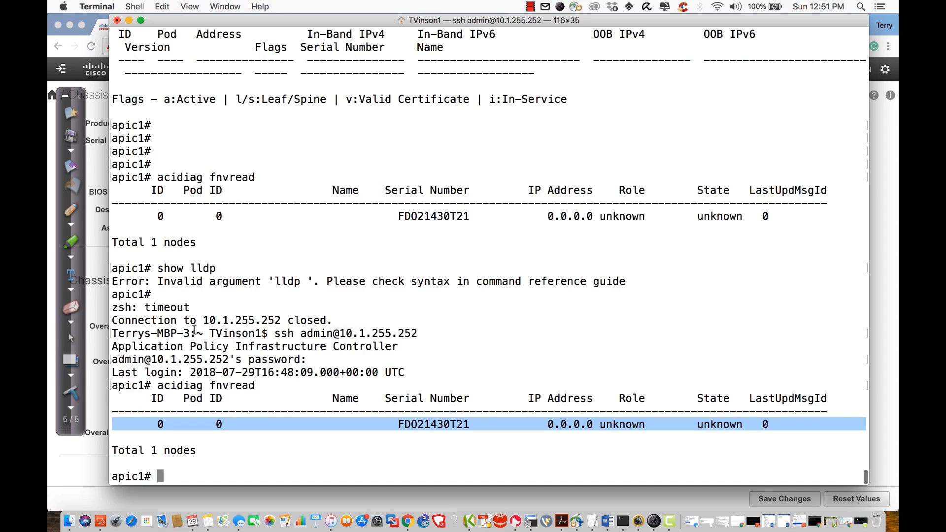
{"action": "type", "text": "acidiag"}
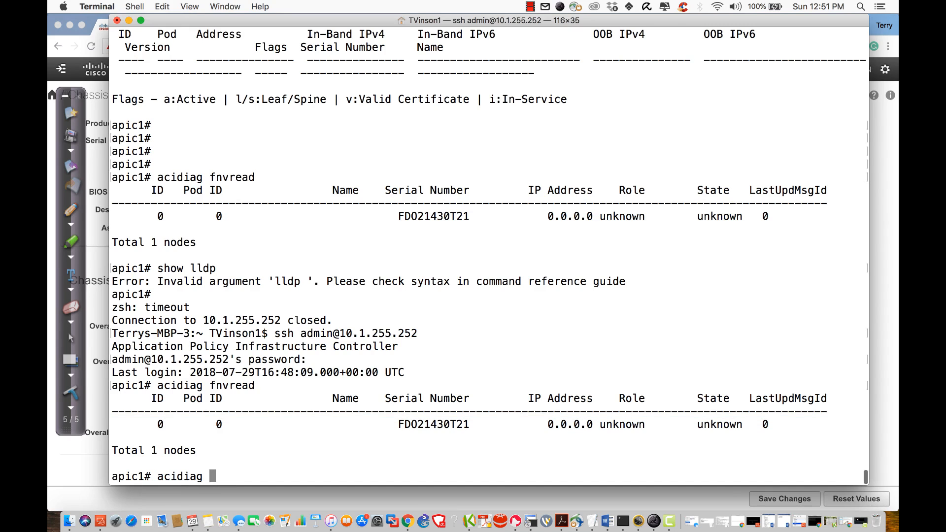
Step: Run acidiag with no arguments and highlight the help option in its usage line
{"action": "key", "text": "Return"}
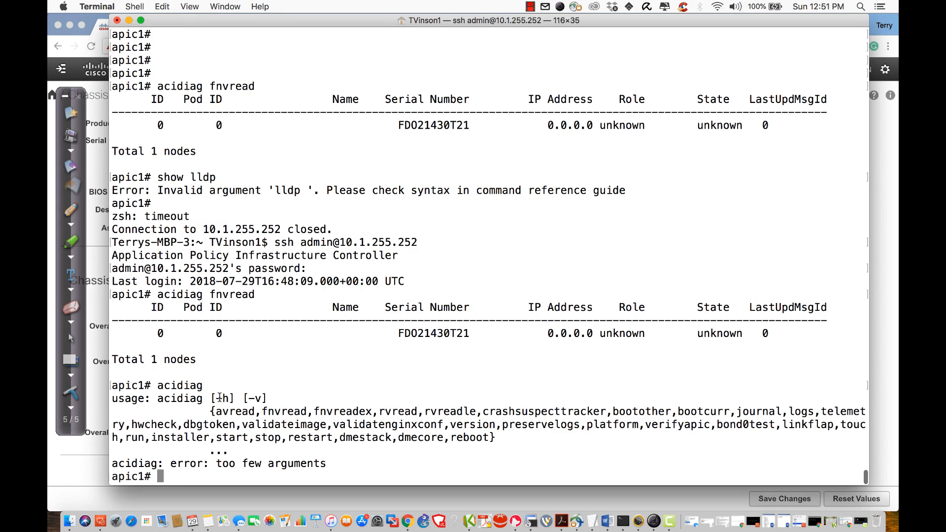
{"action": "left_click_drag", "start_coordinate": [220, 398], "coordinate": [227, 393]}
{"action": "left_click", "coordinate": [313, 375]}
Step: List acidiag's subcommands with -h and highlight the fnvread and fnvreadex entries
{"action": "type", "text": "acidiag -h"}
{"action": "key", "text": "Return"}
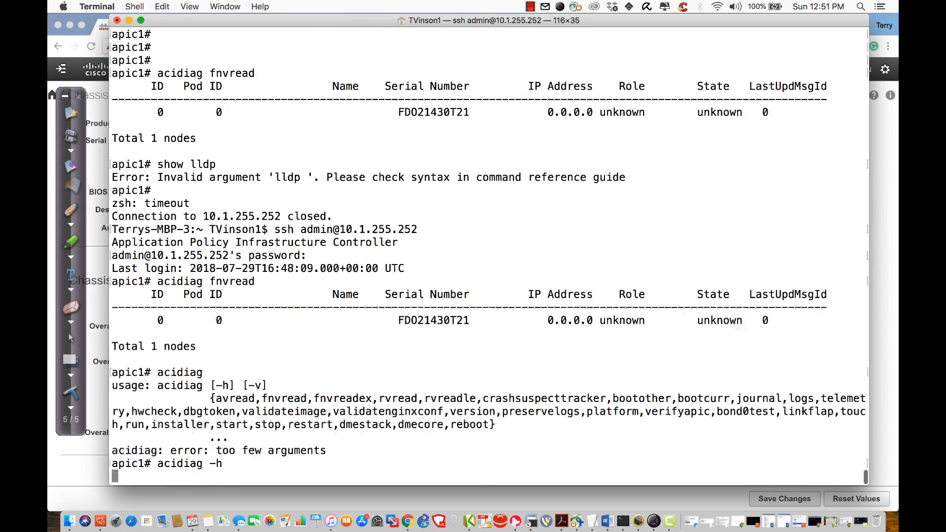
{"action": "scroll", "coordinate": [369, 334], "scroll_direction": "up", "scroll_amount": 5}
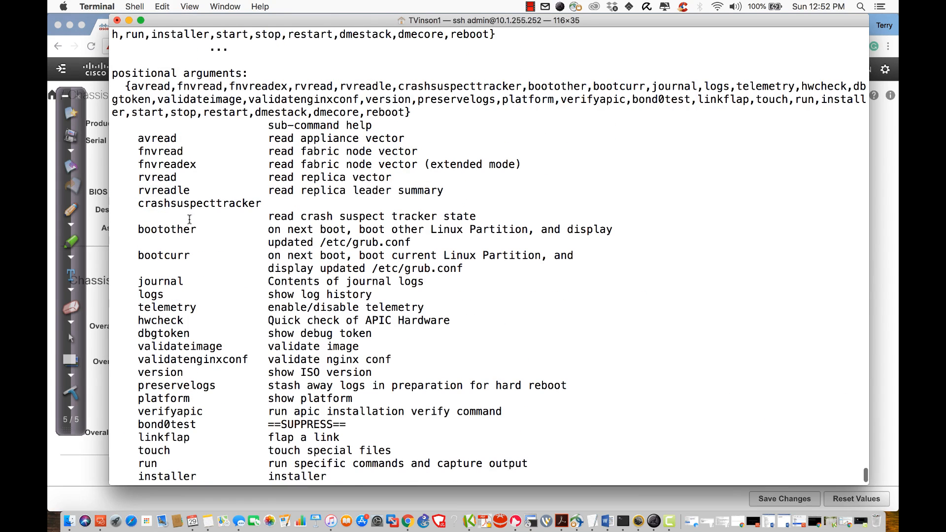
{"action": "left_click_drag", "start_coordinate": [144, 151], "coordinate": [432, 157]}
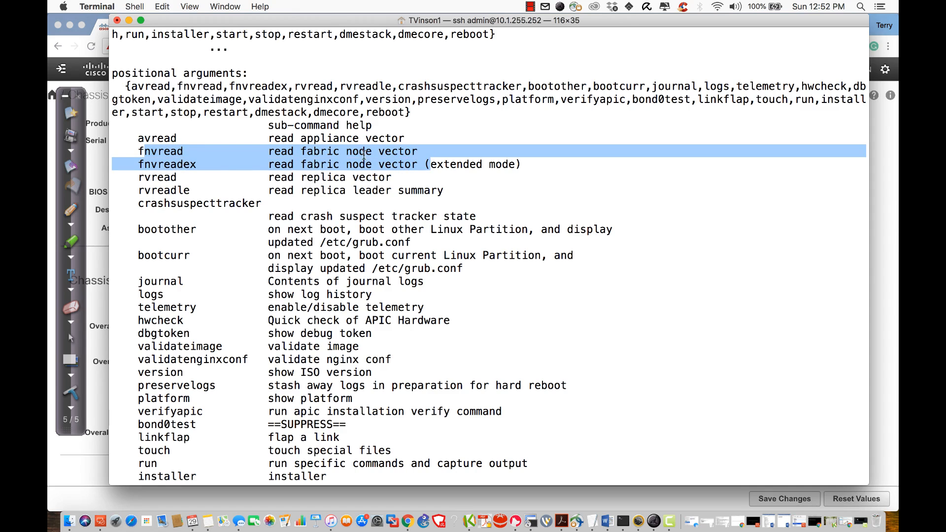
{"action": "left_click", "coordinate": [413, 162]}
{"action": "left_click_drag", "start_coordinate": [138, 164], "coordinate": [531, 167]}
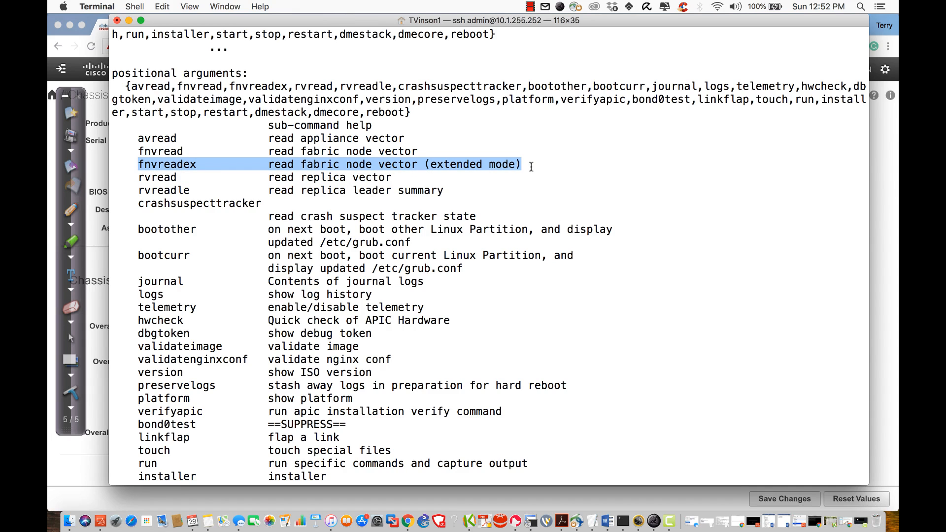
{"action": "scroll", "coordinate": [531, 167], "scroll_direction": "down", "scroll_amount": 5}
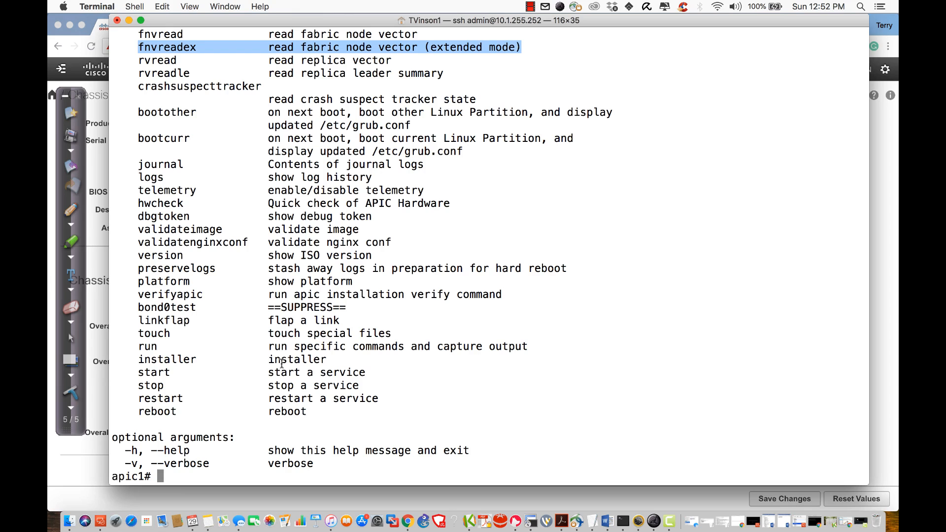
Step: Try the verbose option as acidiag -v and as acidiag fnvread -v
{"action": "type", "text": "acidiag -"}
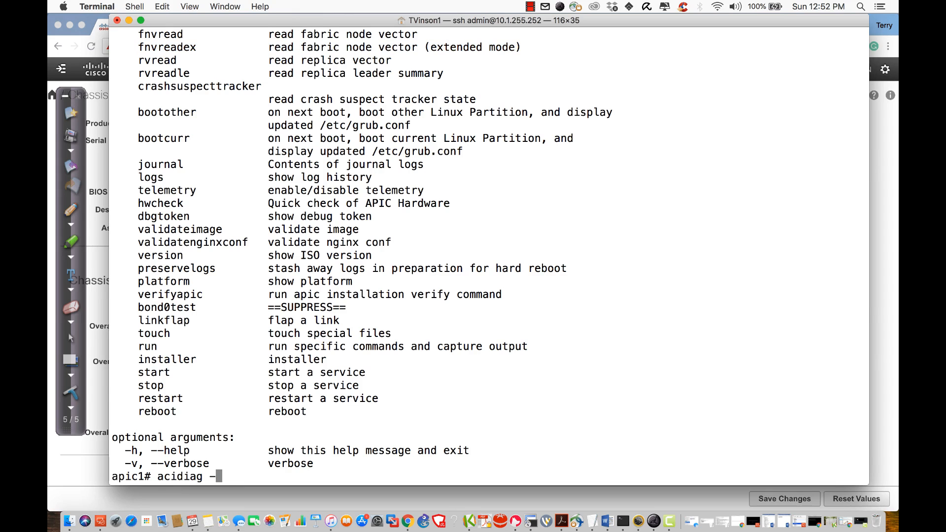
{"action": "type", "text": "v"}
{"action": "key", "text": "Return"}
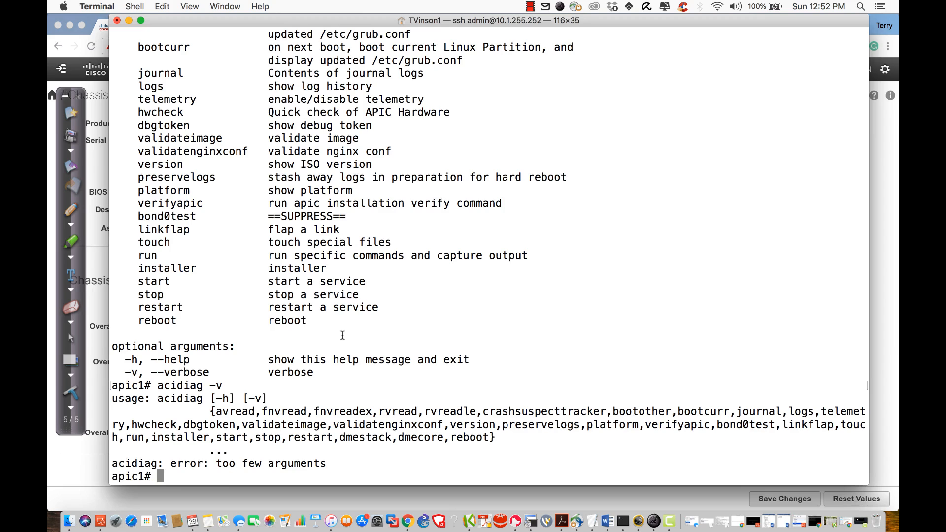
{"action": "key", "text": "Up"}
{"action": "key", "text": "BackSpace"}
{"action": "key", "text": "BackSpace"}
{"action": "type", "text": "f"}
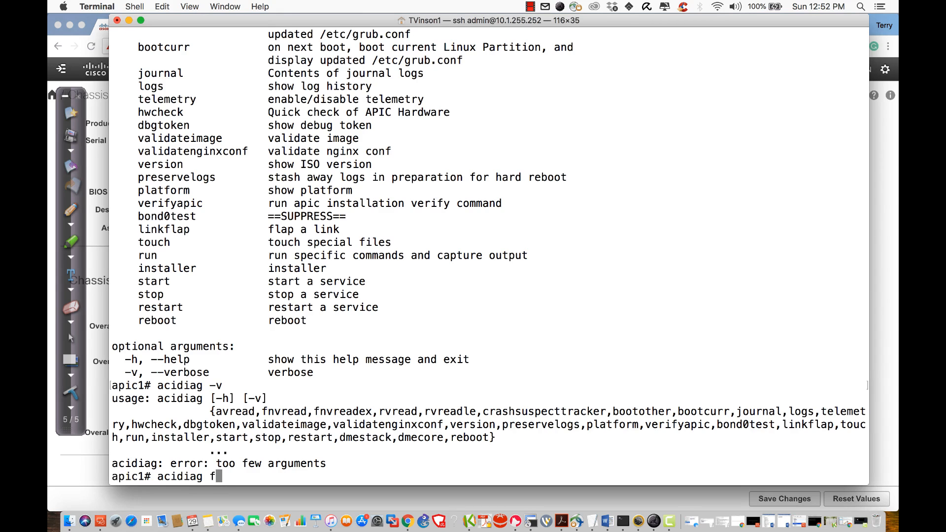
{"action": "key", "text": "BackSpace"}
{"action": "type", "text": "fnvread -v"}
{"action": "key", "text": "Return"}
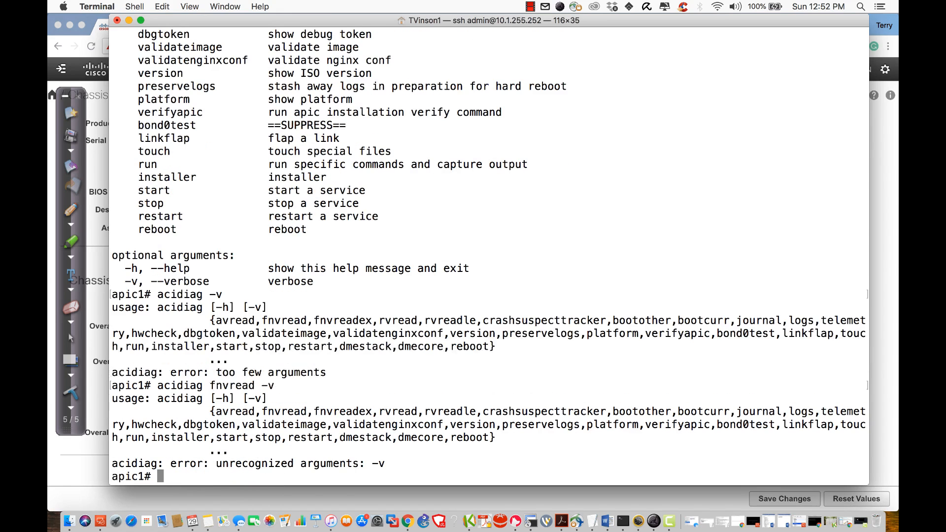
Step: Check fnvread's options with ?, then run acidiag -v fnvread
{"action": "key", "text": "Up"}
{"action": "key", "text": "BackSpace"}
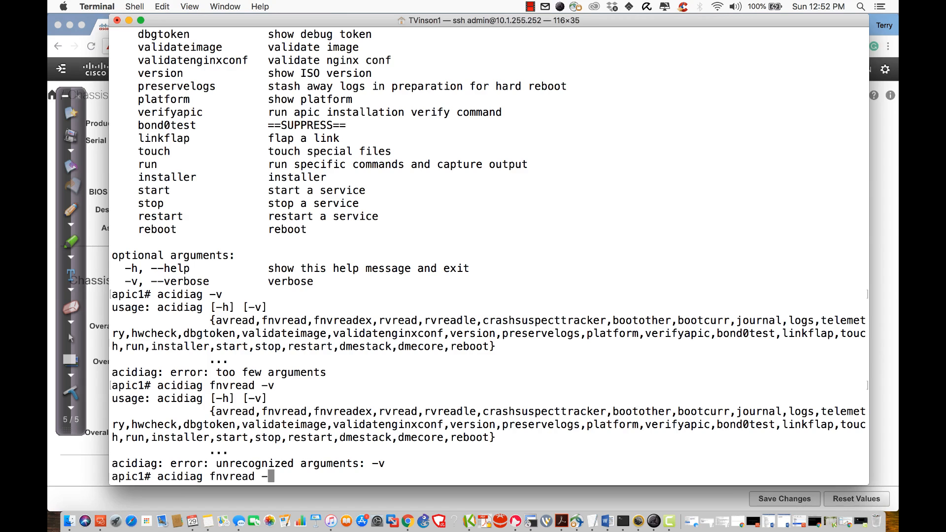
{"action": "key", "text": "BackSpace"}
{"action": "type", "text": "?"}
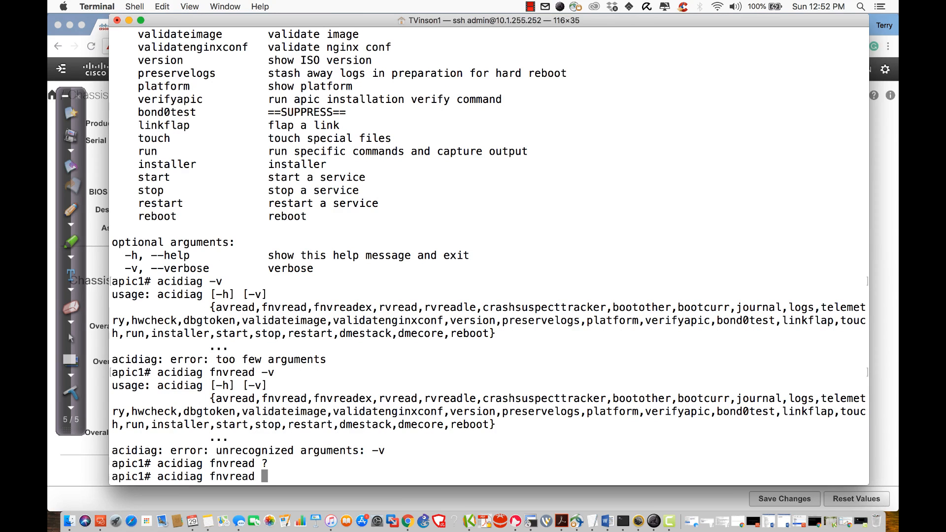
{"action": "key", "text": "BackSpace"}
{"action": "key", "text": "BackSpace"}
{"action": "key", "text": "BackSpace"}
{"action": "key", "text": "BackSpace"}
{"action": "key", "text": "BackSpace"}
{"action": "key", "text": "BackSpace"}
{"action": "key", "text": "BackSpace"}
{"action": "key", "text": "BackSpace"}
{"action": "type", "text": "-v fnvrea"}
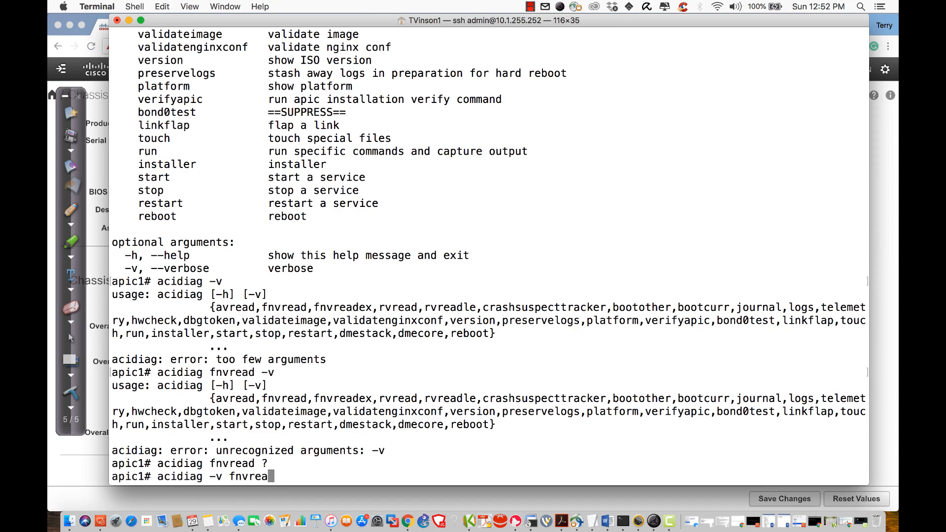
{"action": "type", "text": "d"}
{"action": "key", "text": "Return"}
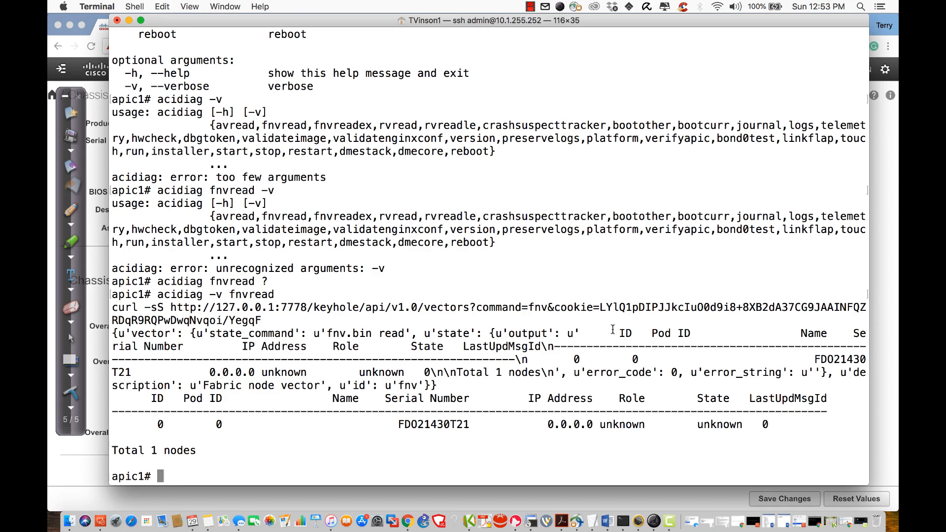
Step: Rerun acidiag -v fnvread and highlight the keyhole API path and full curl request line
{"action": "key", "text": "Return"}
{"action": "key", "text": "Return"}
{"action": "key", "text": "Return"}
{"action": "key", "text": "Up"}
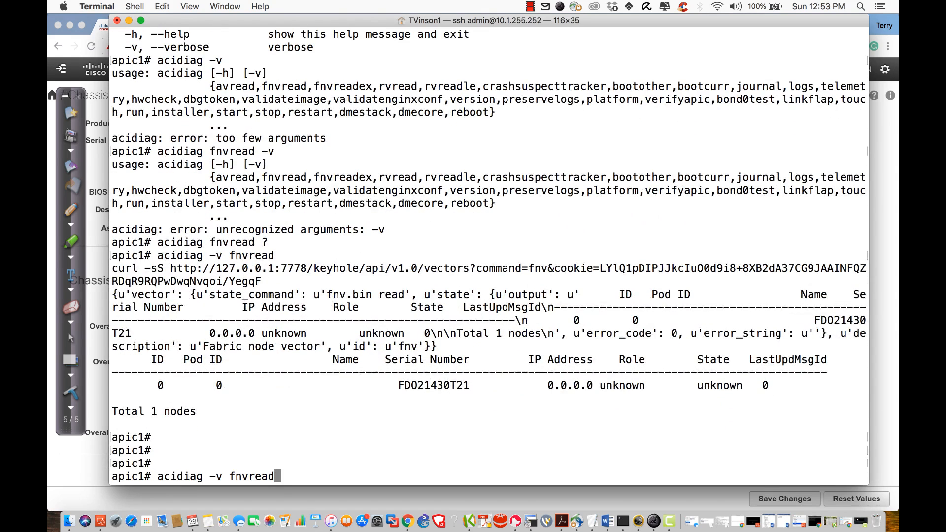
{"action": "key", "text": "Return"}
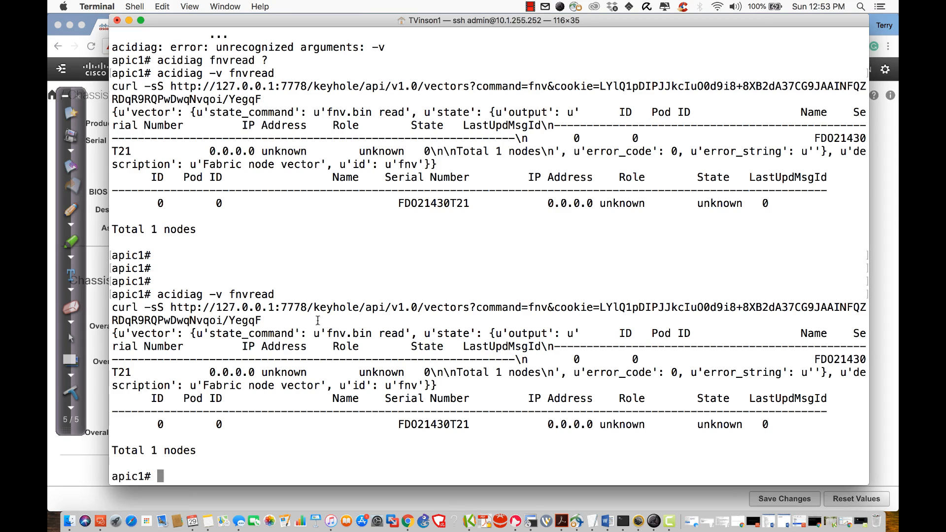
{"action": "left_click_drag", "start_coordinate": [314, 307], "coordinate": [406, 307]}
{"action": "left_click", "coordinate": [406, 308]}
{"action": "left_click_drag", "start_coordinate": [265, 320], "coordinate": [113, 307]}
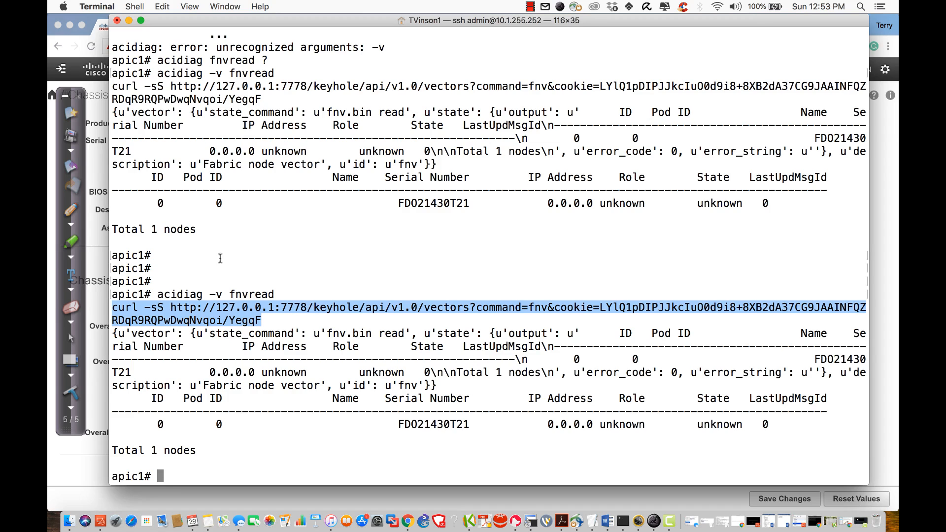
{"action": "left_click", "coordinate": [363, 448]}
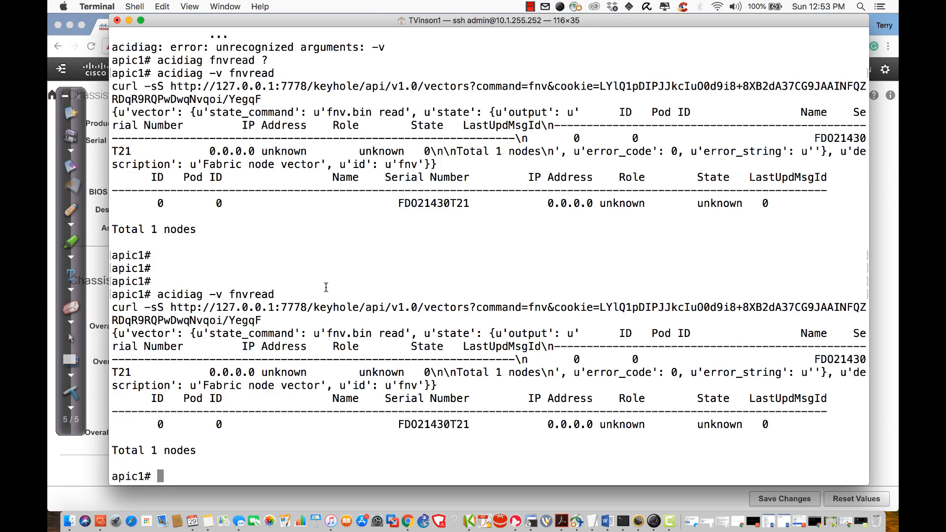
{"action": "key", "text": "Return"}
{"action": "key", "text": "Return"}
{"action": "key", "text": "Return"}
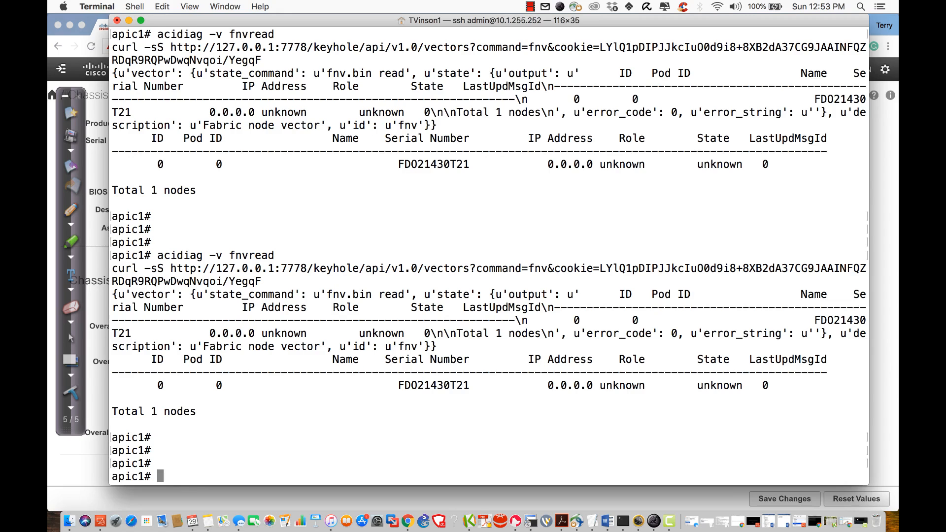
Step: Run show int bri and page through its interface output
{"action": "type", "text": "show int bri"}
{"action": "key", "text": "Return"}
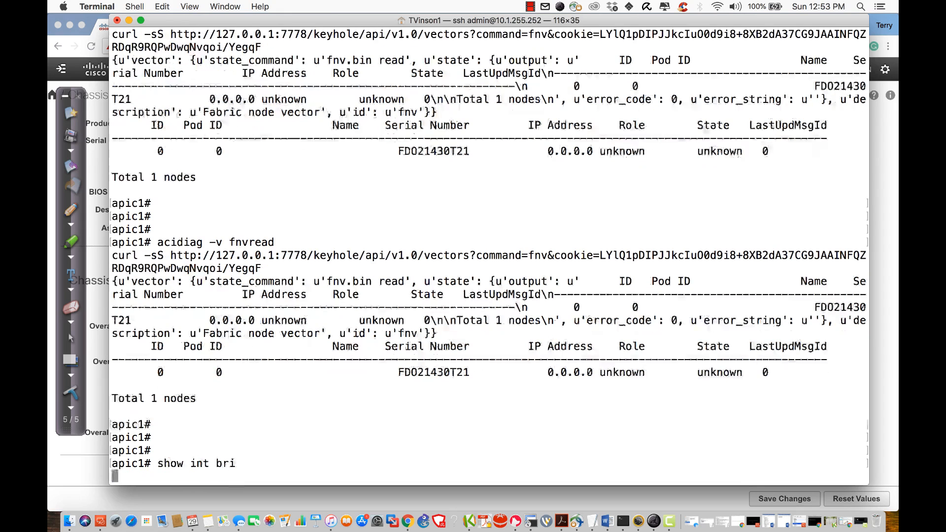
{"action": "scroll", "coordinate": [375, 282], "scroll_direction": "up", "scroll_amount": 5}
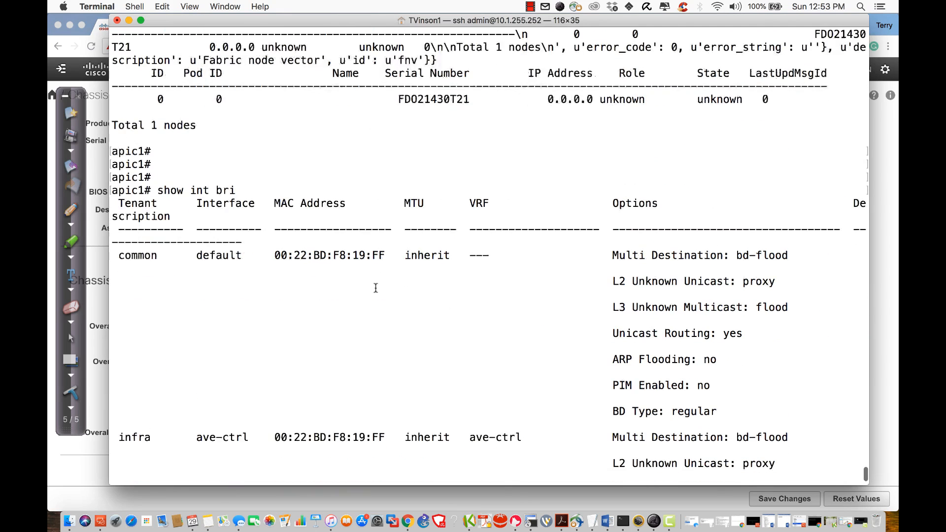
{"action": "scroll", "coordinate": [375, 282], "scroll_direction": "down", "scroll_amount": 5}
{"action": "key", "text": "space"}
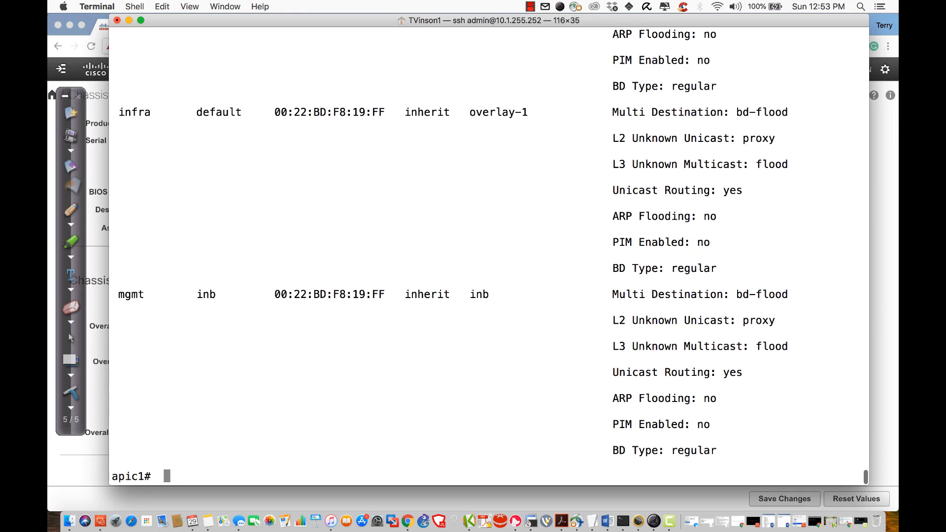
{"action": "scroll", "coordinate": [419, 247], "scroll_direction": "up", "scroll_amount": 15}
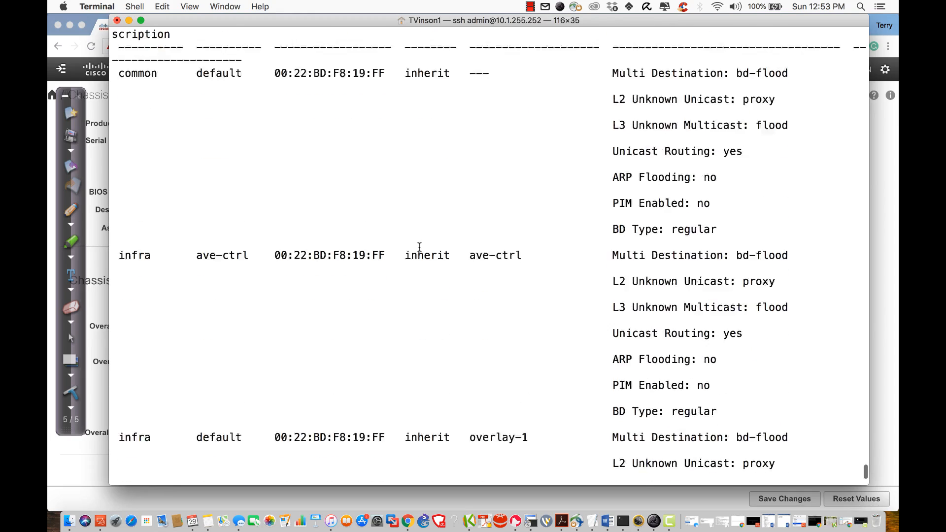
{"action": "scroll", "coordinate": [420, 247], "scroll_direction": "down", "scroll_amount": 5}
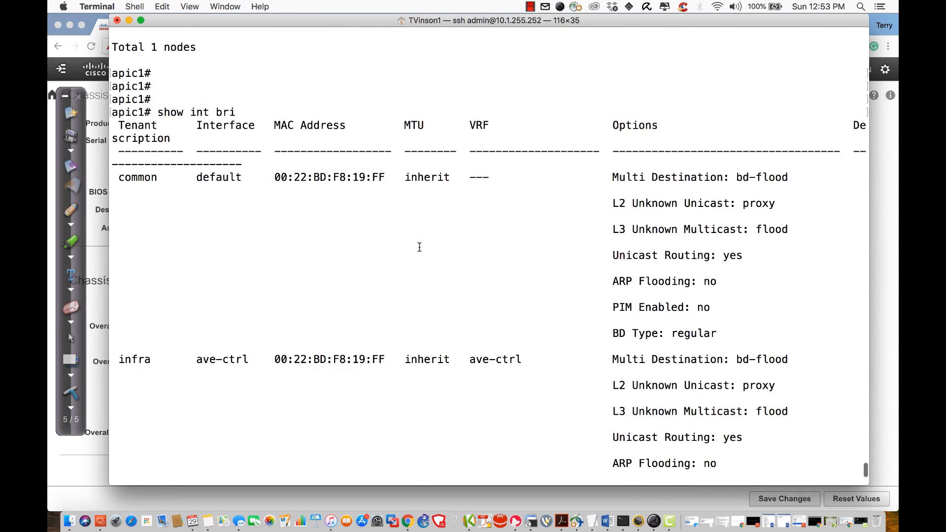
Step: Run show ip int bri and page through the rest of its output
{"action": "type", "text": "show ip in"}
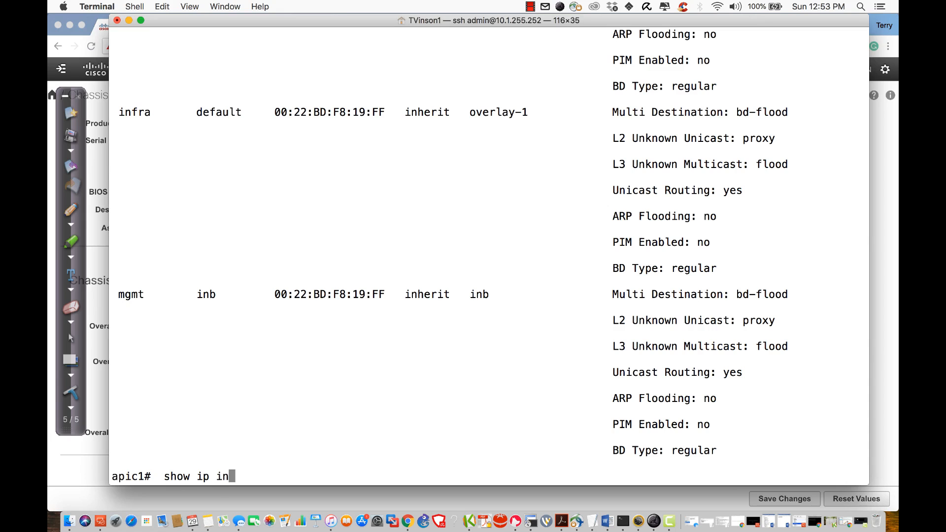
{"action": "type", "text": "t bri"}
{"action": "key", "text": "Return"}
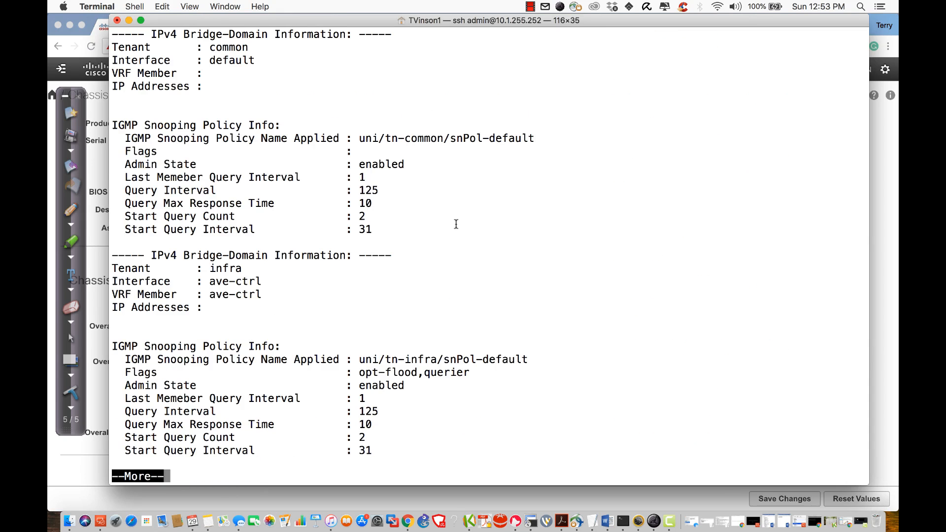
{"action": "key", "text": "space"}
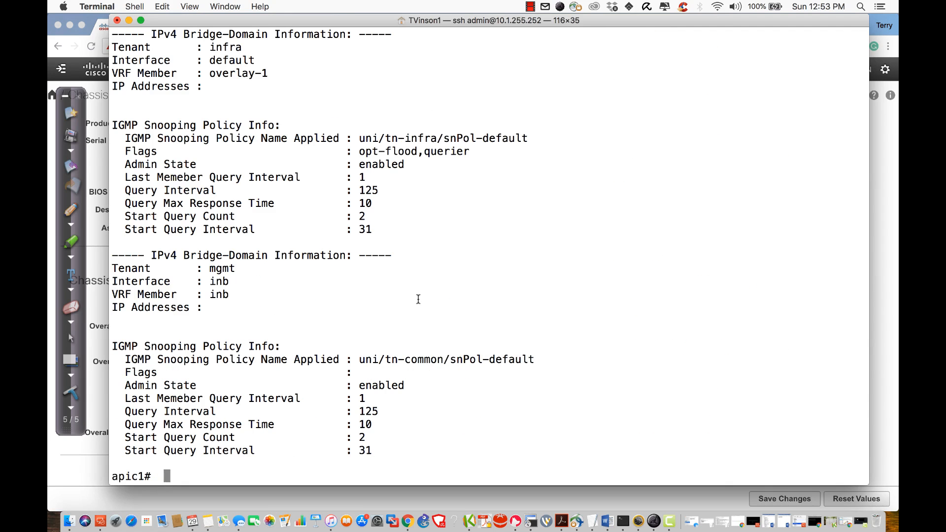
{"action": "scroll", "coordinate": [418, 299], "scroll_direction": "up", "scroll_amount": 15}
{"action": "scroll", "coordinate": [418, 299], "scroll_direction": "down", "scroll_amount": 15}
{"action": "key", "text": "BackSpace"}
Step: Run ifconfig | more, page ahead, and highlight the eth2-1 interface
{"action": "type", "text": "ifconfig | more"}
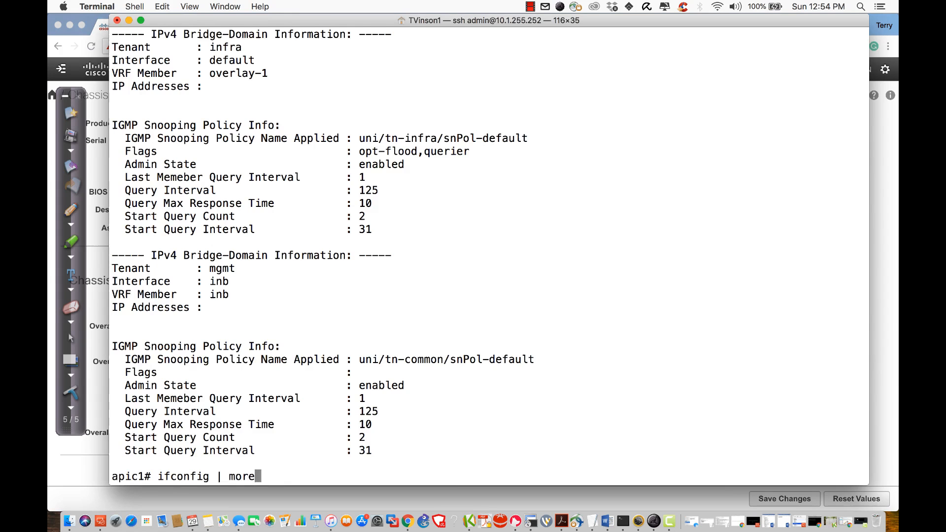
{"action": "key", "text": "Return"}
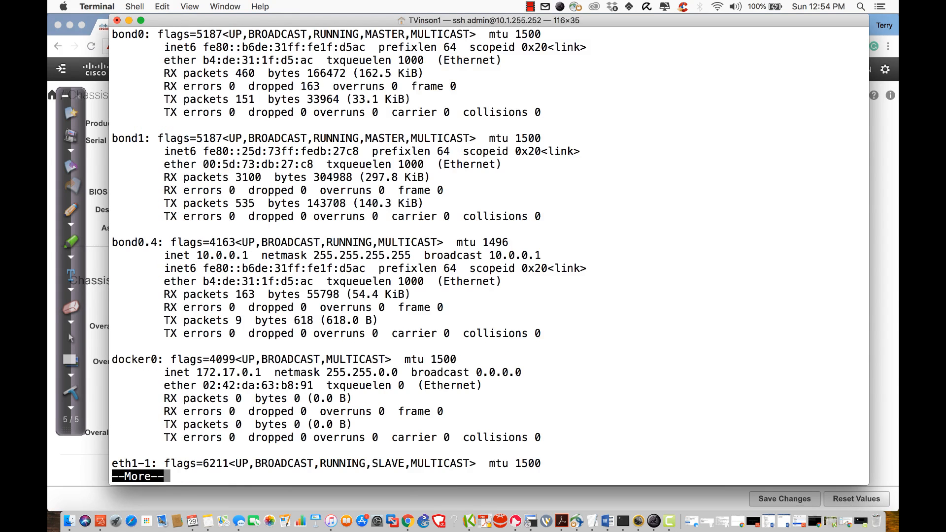
{"action": "key", "text": "space"}
{"action": "key", "text": "space"}
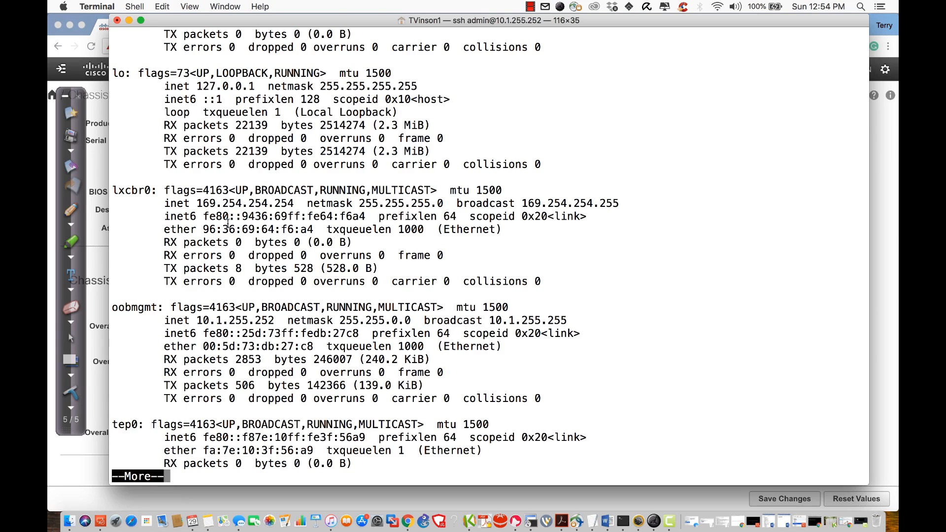
{"action": "scroll", "coordinate": [211, 163], "scroll_direction": "up", "scroll_amount": 8}
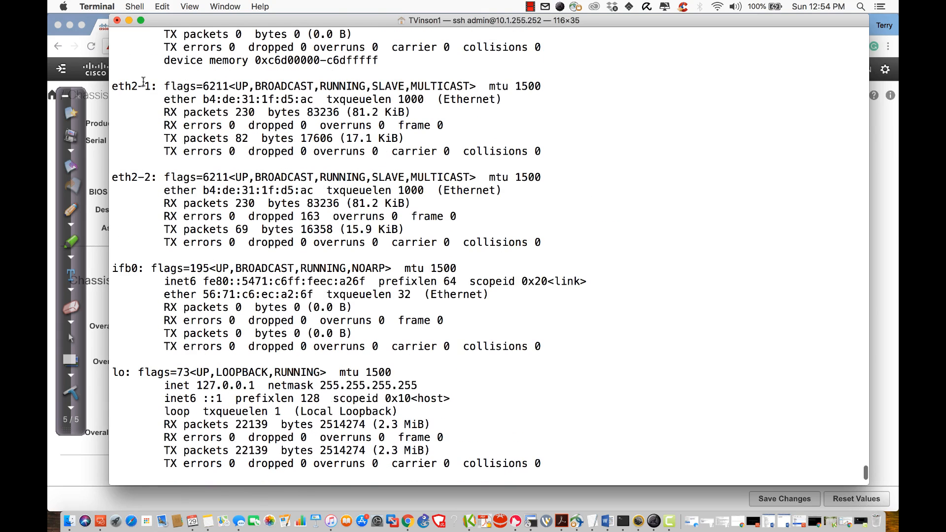
{"action": "double_click", "coordinate": [141, 86]}
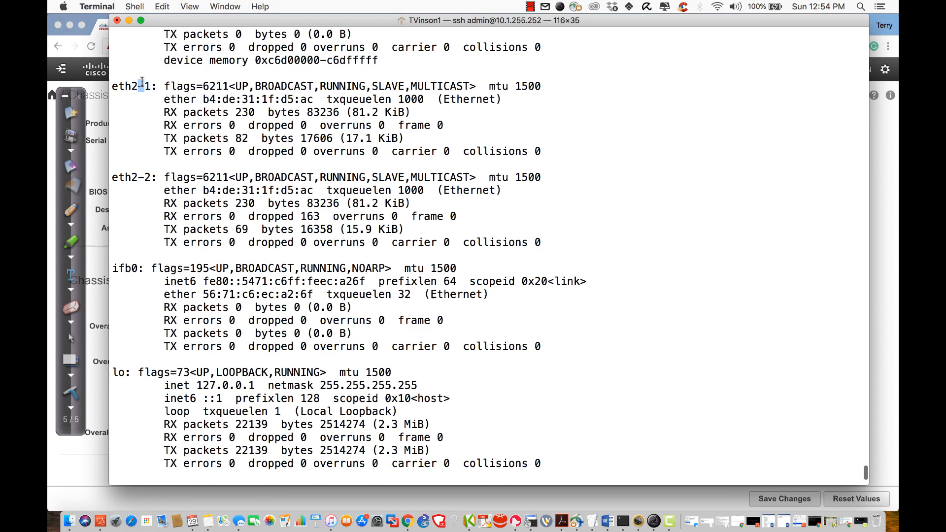
{"action": "triple_click", "coordinate": [142, 166]}
Step: Highlight the lo 127.0.0.1 and oobmgmt 10.1.255.252 entries, then quit the pager
{"action": "scroll", "coordinate": [220, 189], "scroll_direction": "down", "scroll_amount": 5}
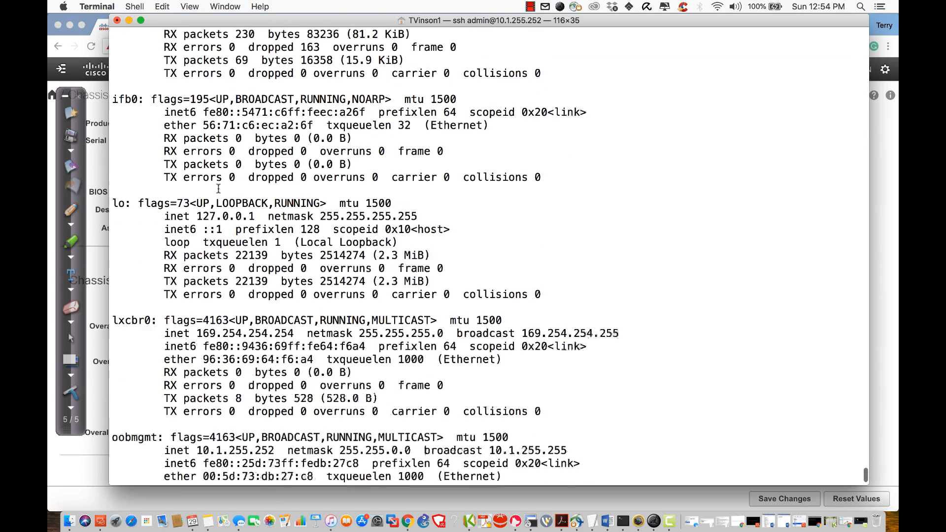
{"action": "scroll", "coordinate": [219, 189], "scroll_direction": "down", "scroll_amount": 1}
{"action": "triple_click", "coordinate": [133, 191]}
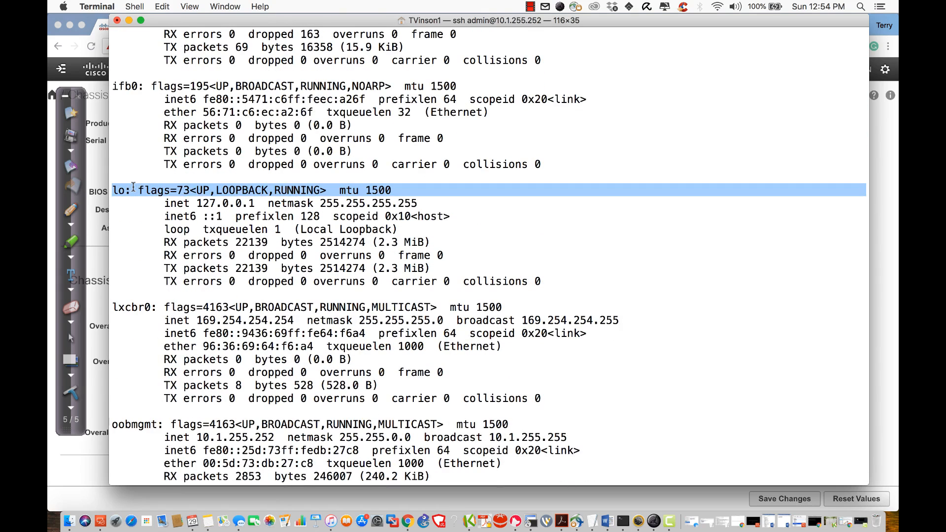
{"action": "triple_click", "coordinate": [206, 199]}
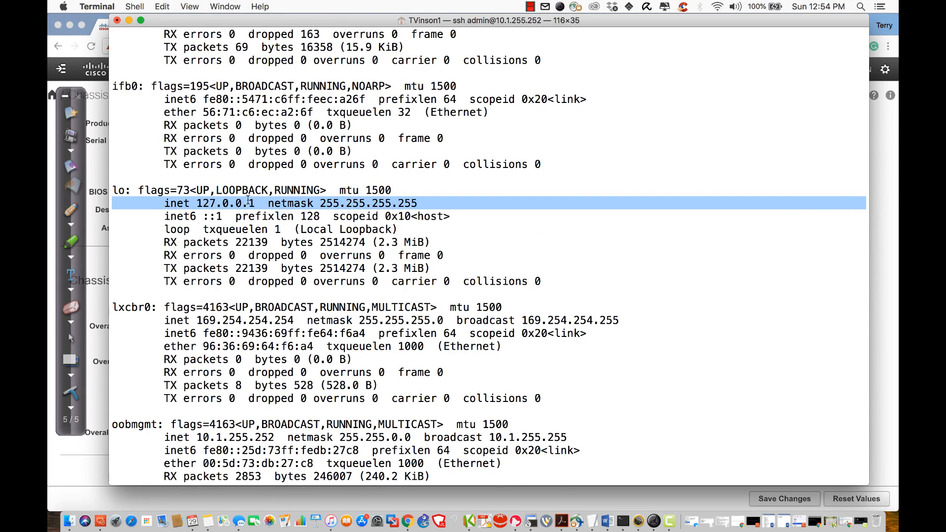
{"action": "scroll", "coordinate": [306, 242], "scroll_direction": "down", "scroll_amount": 3}
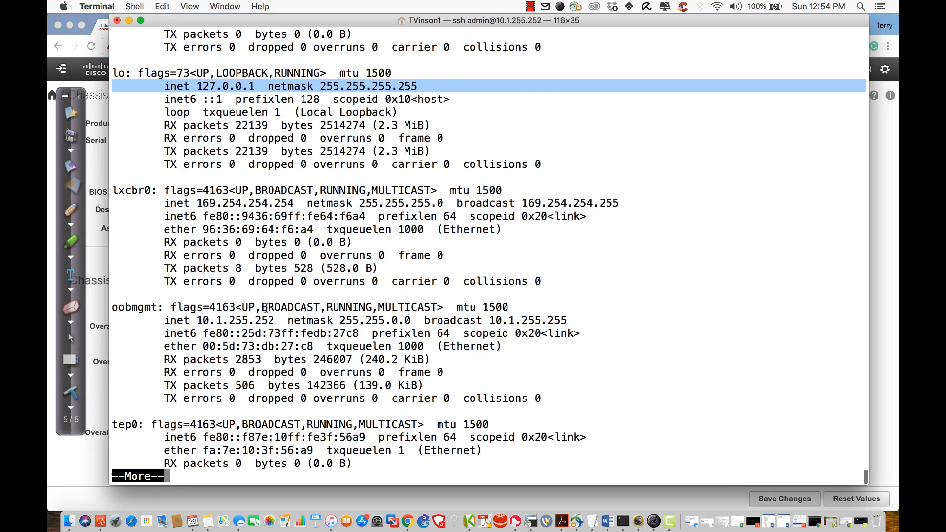
{"action": "left_click_drag", "start_coordinate": [274, 320], "coordinate": [112, 307]}
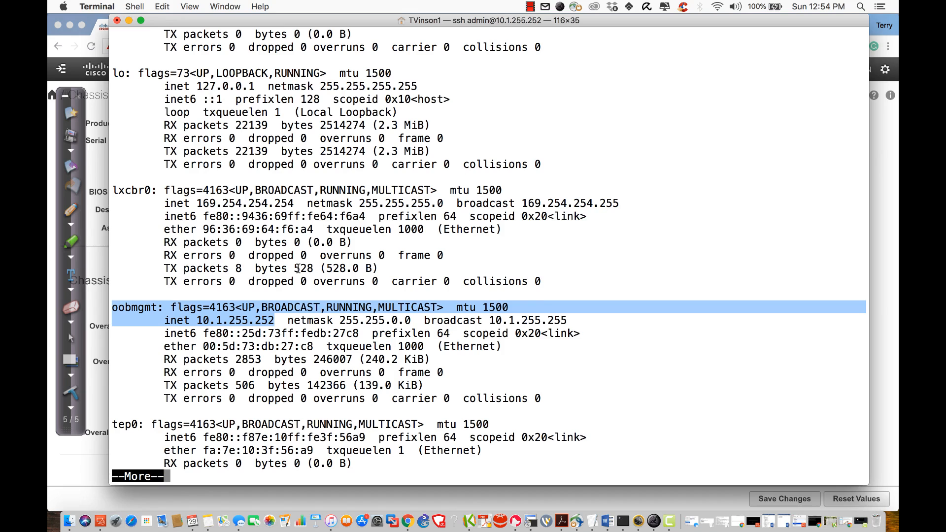
{"action": "double_click", "coordinate": [230, 319]}
{"action": "key", "text": "q"}
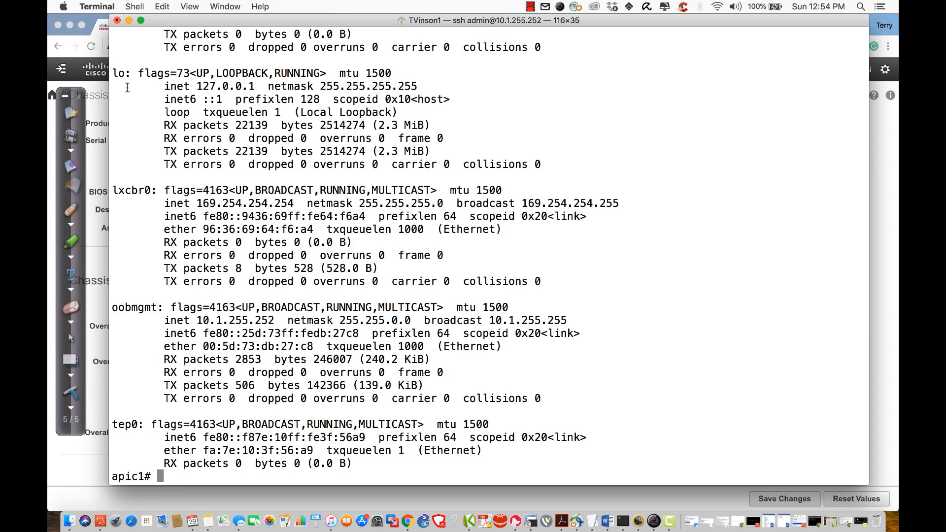
{"action": "left_click", "coordinate": [90, 15]}
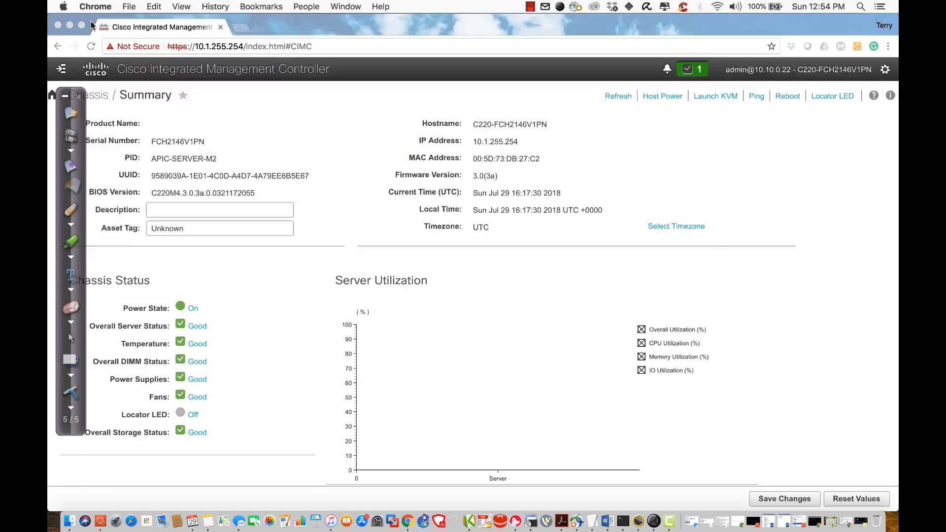
{"action": "left_click", "coordinate": [241, 27]}
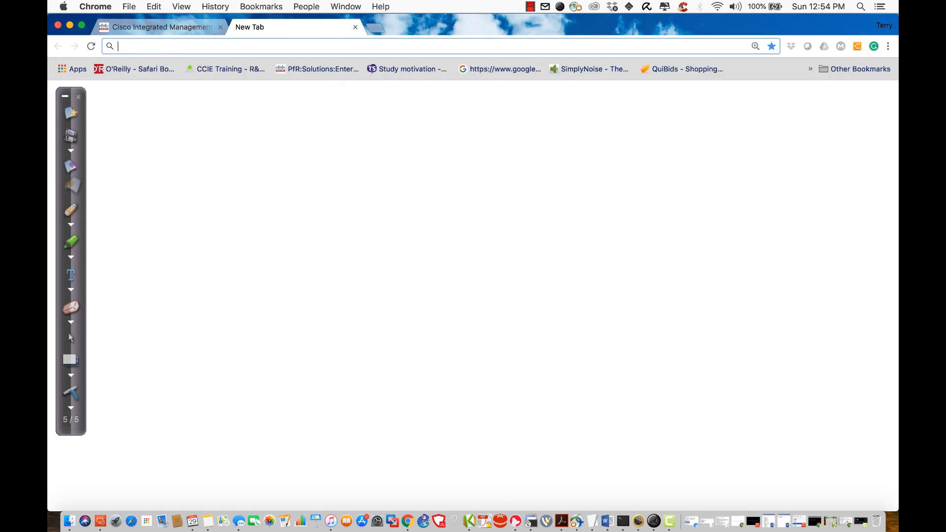
{"action": "type", "text": "10.1.255.252"}
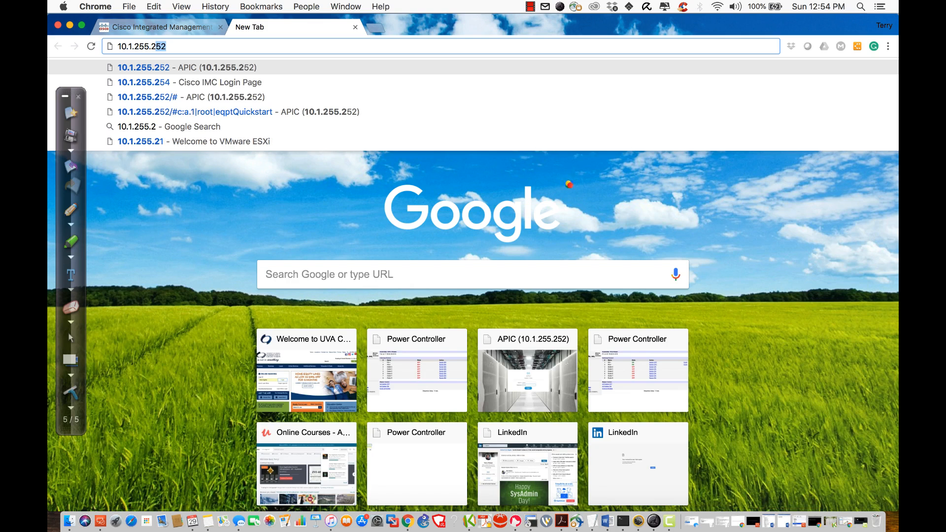
{"action": "key", "text": "Left"}
{"action": "key", "text": "Left"}
{"action": "key", "text": "Left"}
{"action": "key", "text": "Left"}
{"action": "key", "text": "Left"}
{"action": "key", "text": "Left"}
{"action": "key", "text": "Left"}
{"action": "key", "text": "Left"}
{"action": "key", "text": "Left"}
{"action": "key", "text": "Left"}
{"action": "key", "text": "Left"}
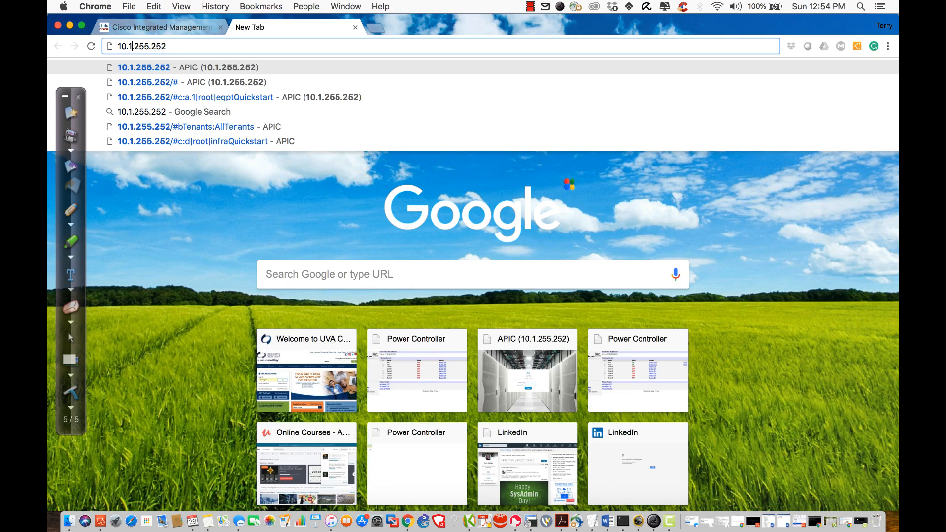
{"action": "type", "text": "https://"}
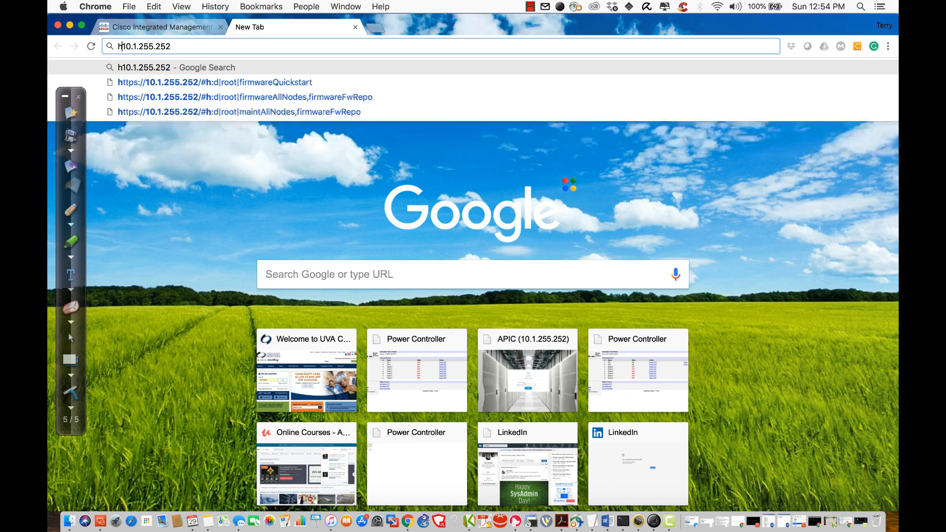
{"action": "key", "text": "Return"}
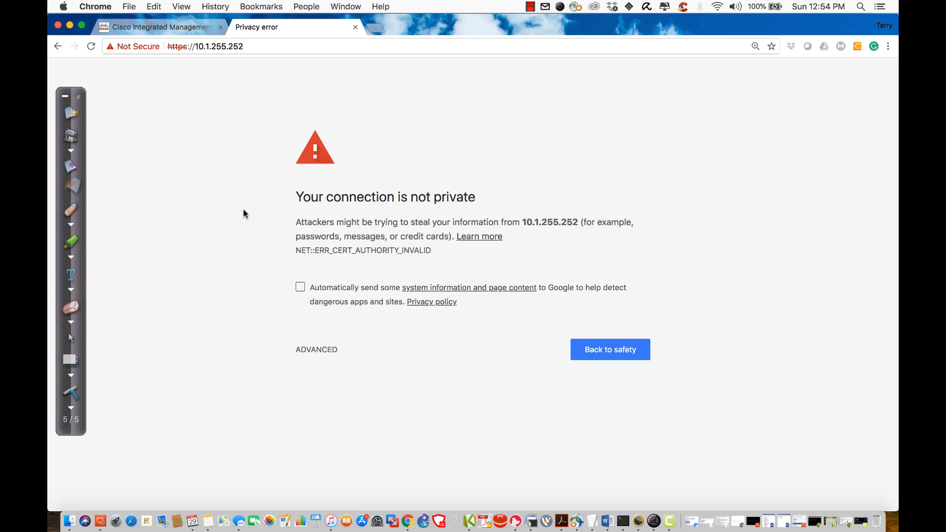
{"action": "left_click", "coordinate": [316, 352]}
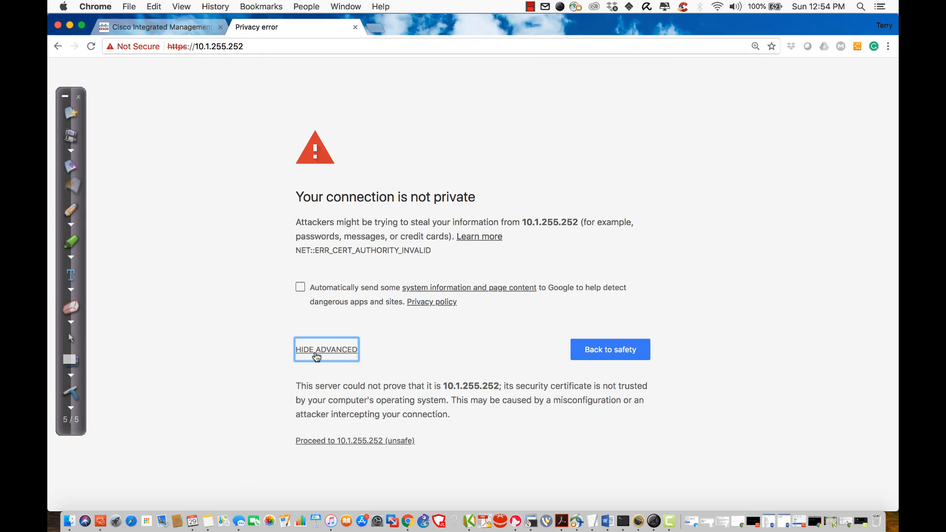
{"action": "left_click", "coordinate": [350, 440]}
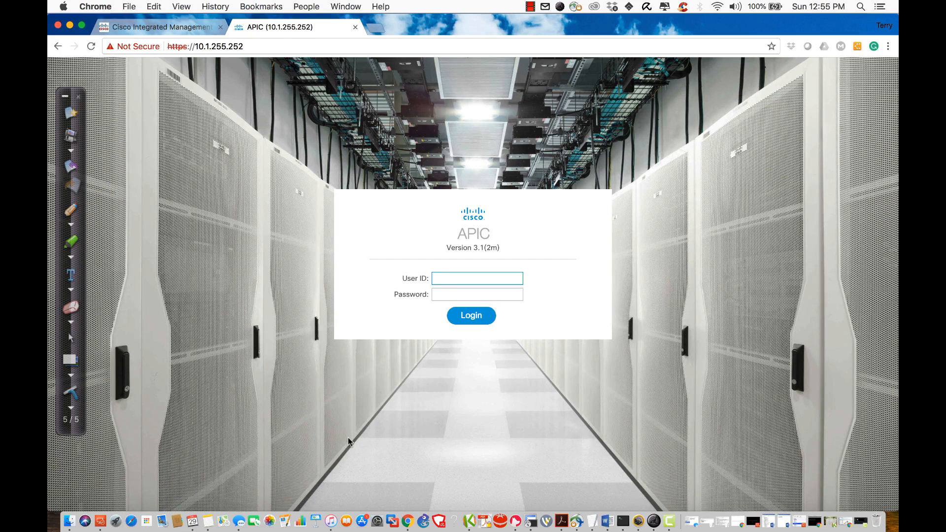
Step: Log in to the APIC with user ID admin and the account password
{"action": "type", "text": "admin"}
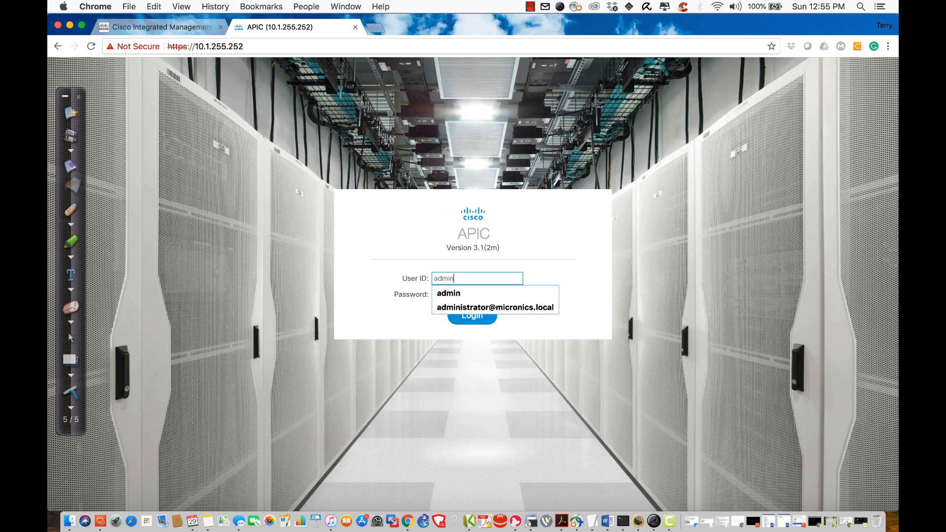
{"action": "key", "text": "Tab"}
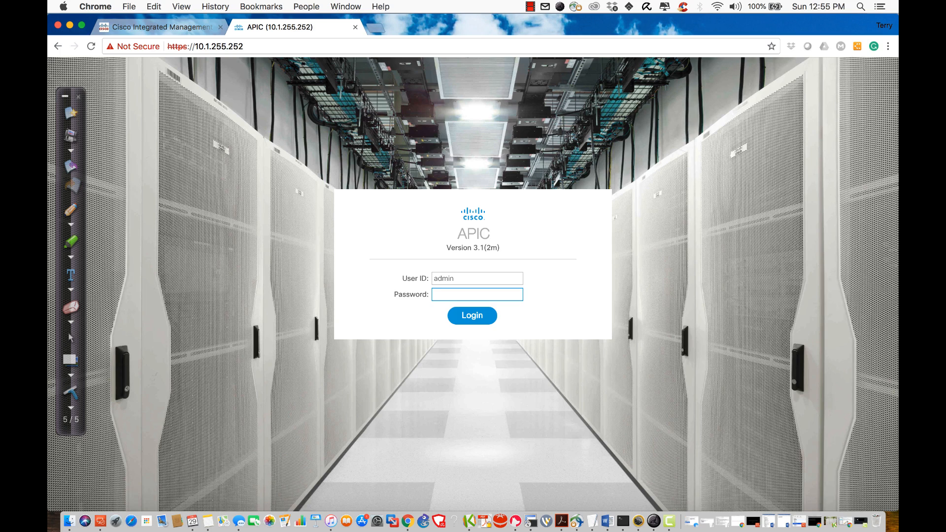
{"action": "type", "text": "•••••••••"}
{"action": "key", "text": "Return"}
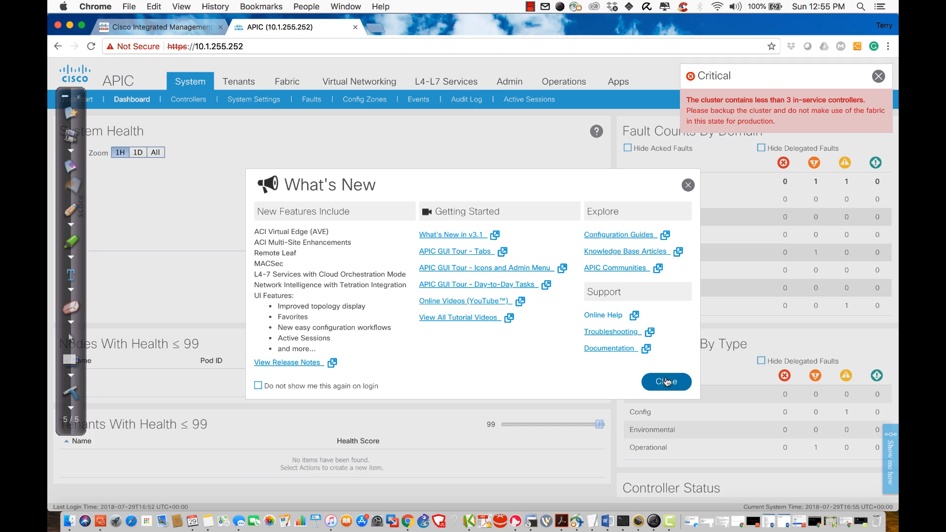
Step: Highlight each What's New feature, from AVE through Tetration Integration, then close the dialog
{"action": "triple_click", "coordinate": [289, 233]}
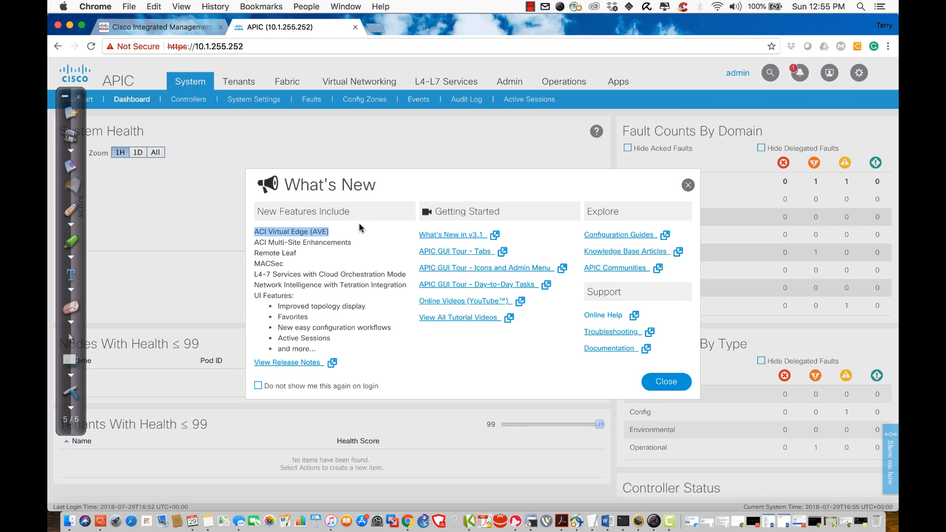
{"action": "left_click", "coordinate": [294, 244]}
{"action": "triple_click", "coordinate": [295, 244]}
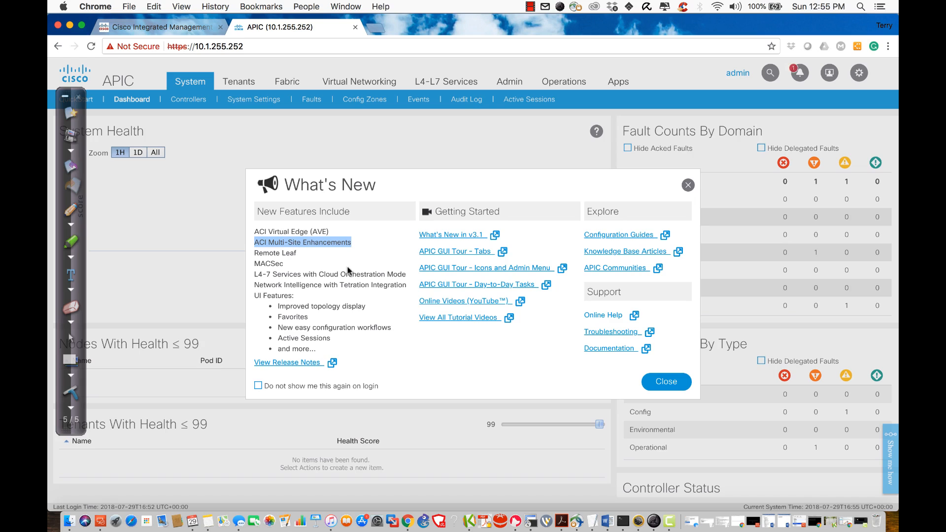
{"action": "left_click", "coordinate": [278, 249]}
{"action": "triple_click", "coordinate": [279, 250]}
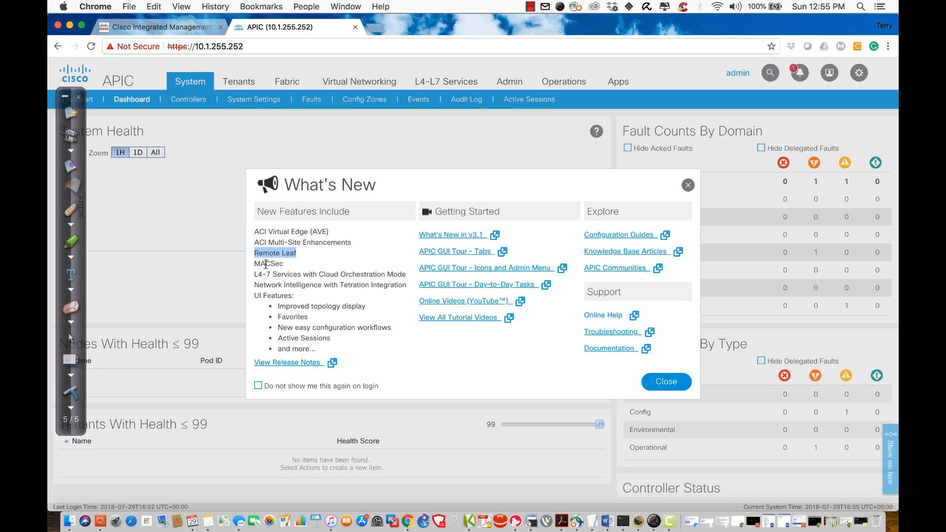
{"action": "triple_click", "coordinate": [266, 260]}
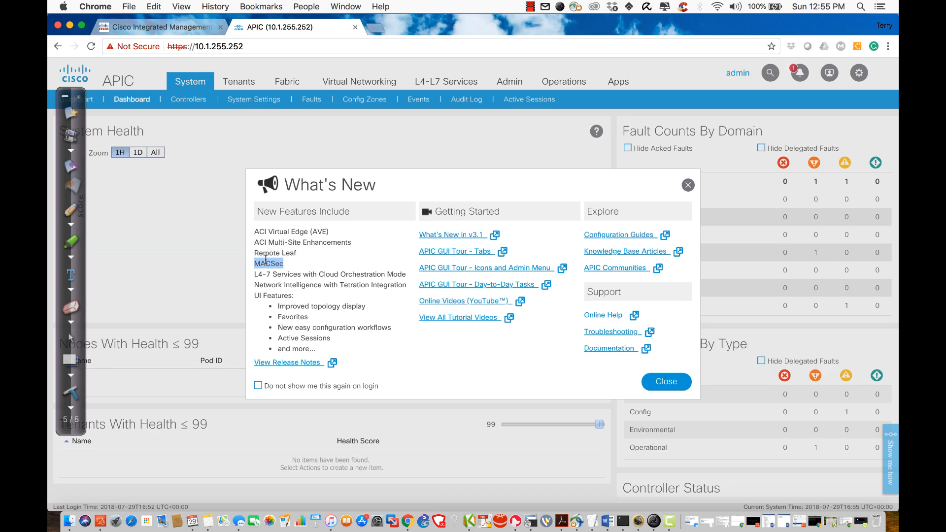
{"action": "triple_click", "coordinate": [293, 273]}
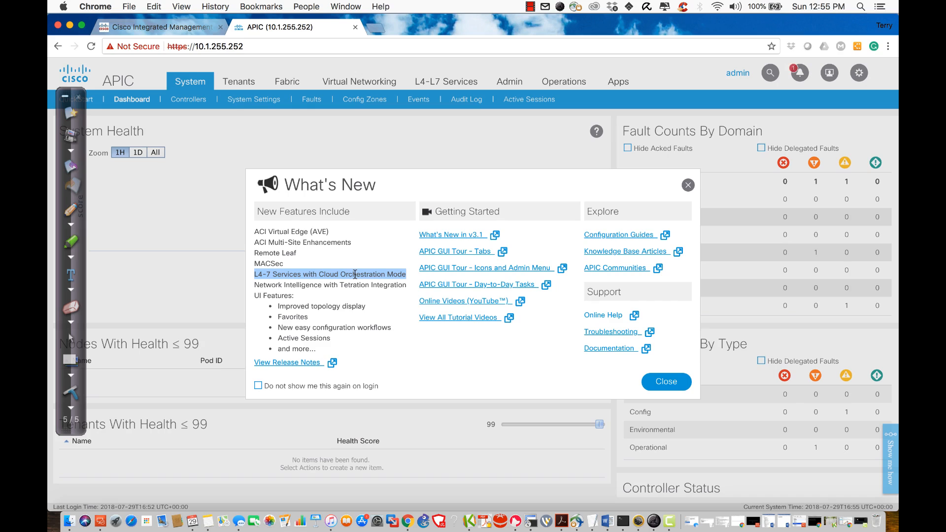
{"action": "triple_click", "coordinate": [343, 285]}
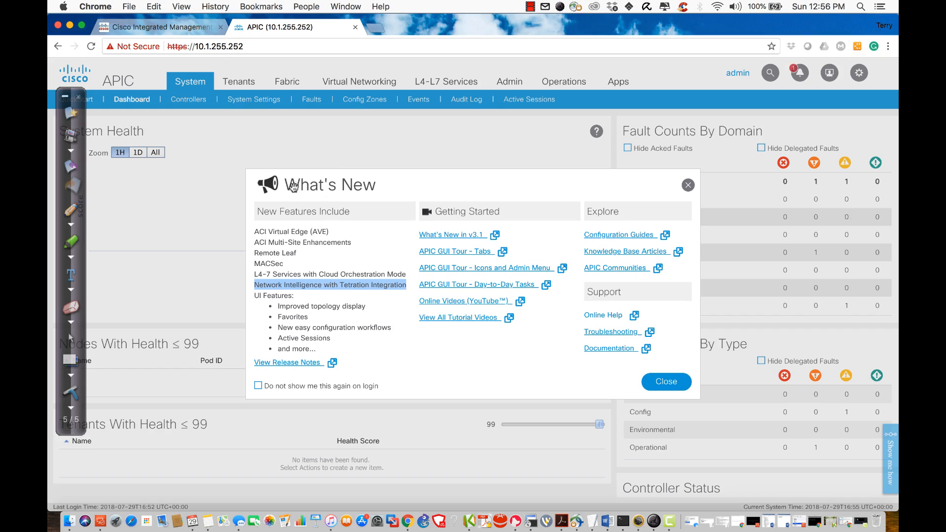
{"action": "left_click", "coordinate": [666, 382]}
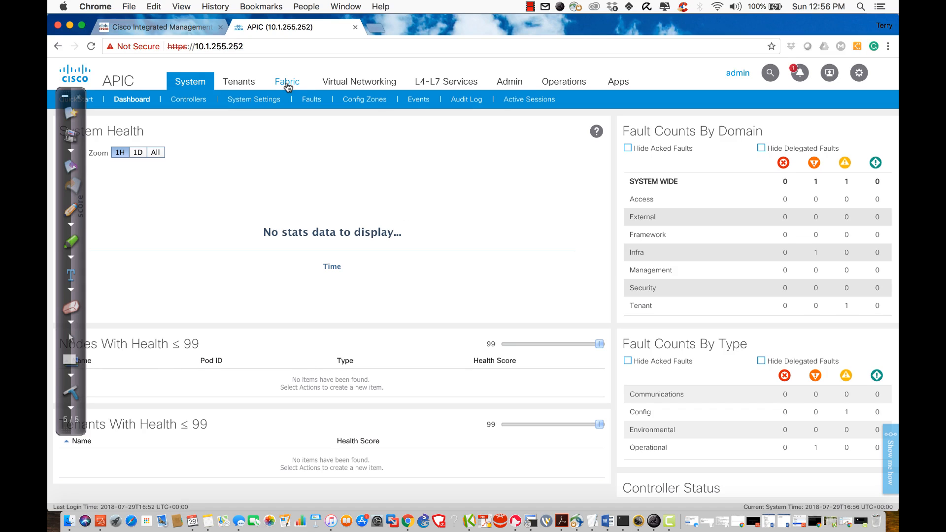
Step: Scroll through the System Dashboard's health and fault summaries
{"action": "scroll", "coordinate": [414, 222], "scroll_direction": "down", "scroll_amount": 3}
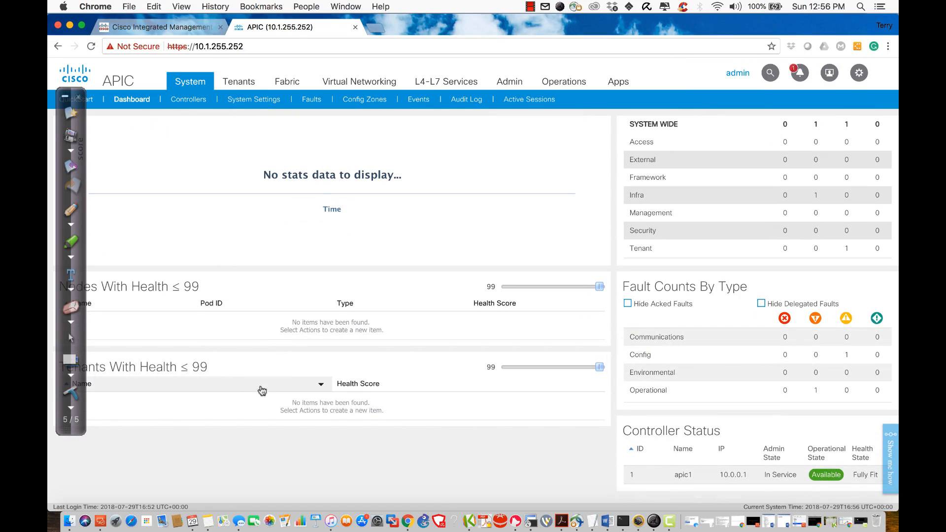
{"action": "scroll", "coordinate": [261, 166], "scroll_direction": "up", "scroll_amount": 3}
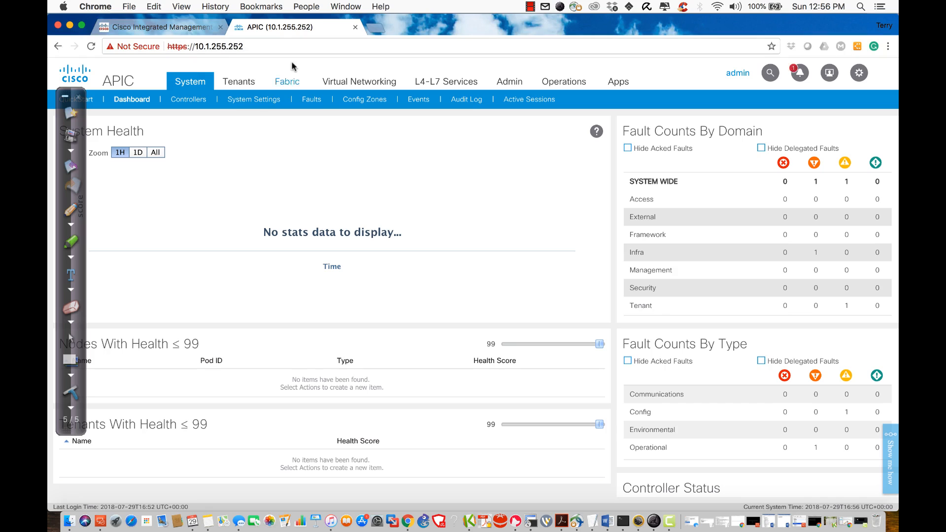
{"action": "left_click", "coordinate": [66, 99]}
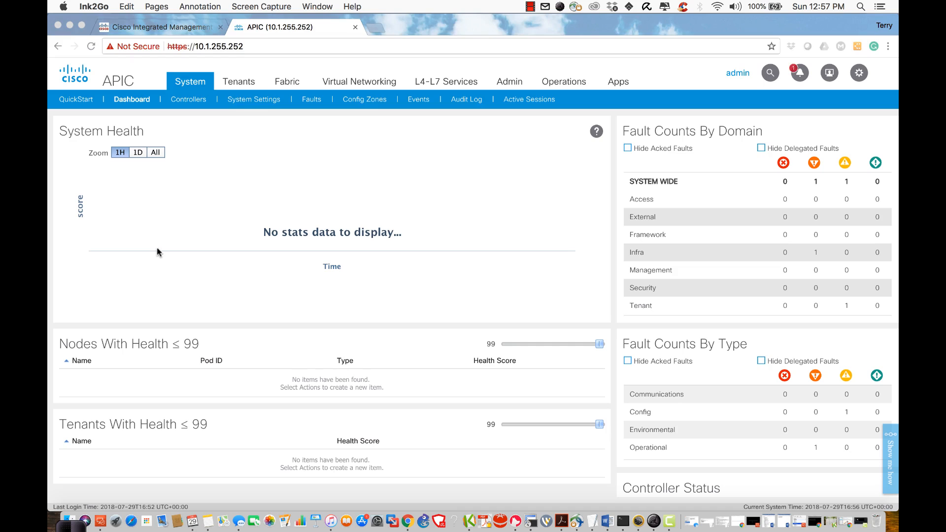
Step: Open the Fabric inventory topology and inspect the lone apic1 node
{"action": "left_click", "coordinate": [292, 85]}
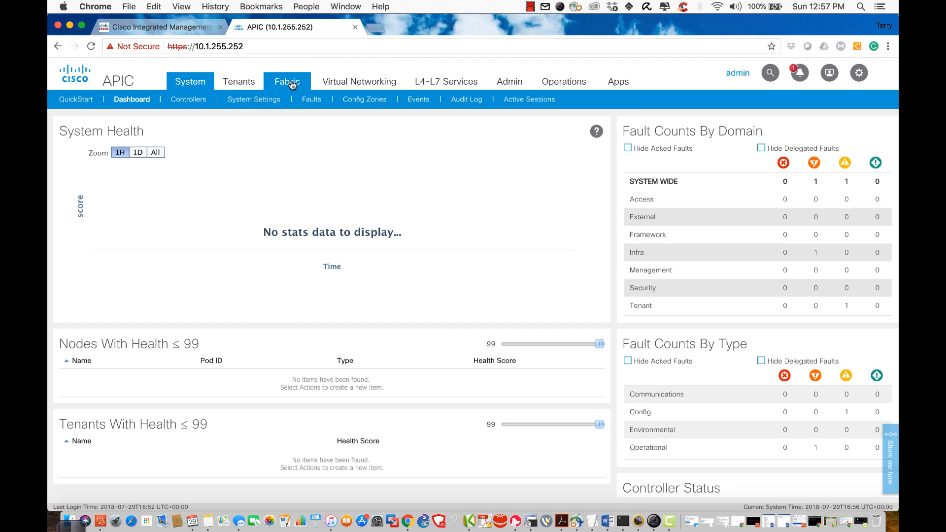
{"action": "left_click", "coordinate": [292, 85]}
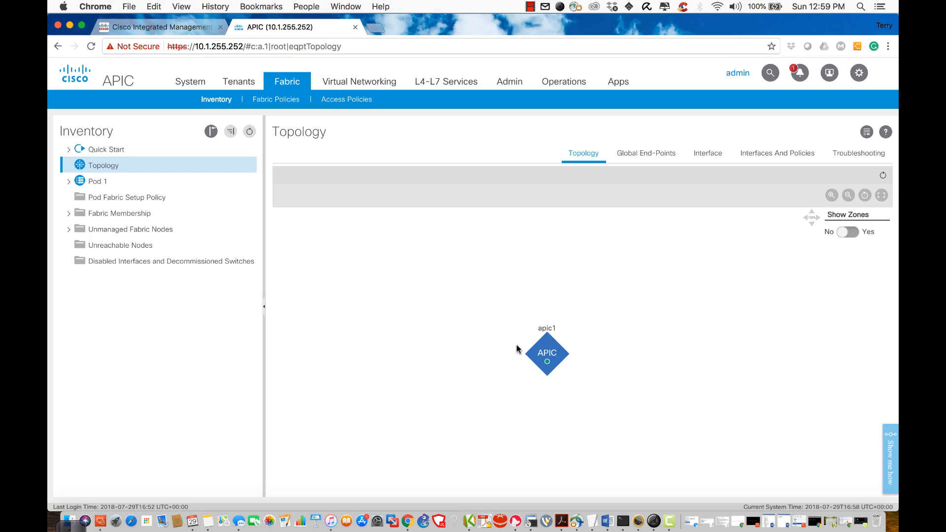
Step: Register discovered switch FDO21430T21 in Fabric Membership as Node ID 101 named Leaf-1
{"action": "mouse_move", "coordinate": [537, 352]}
{"action": "left_click", "coordinate": [84, 212]}
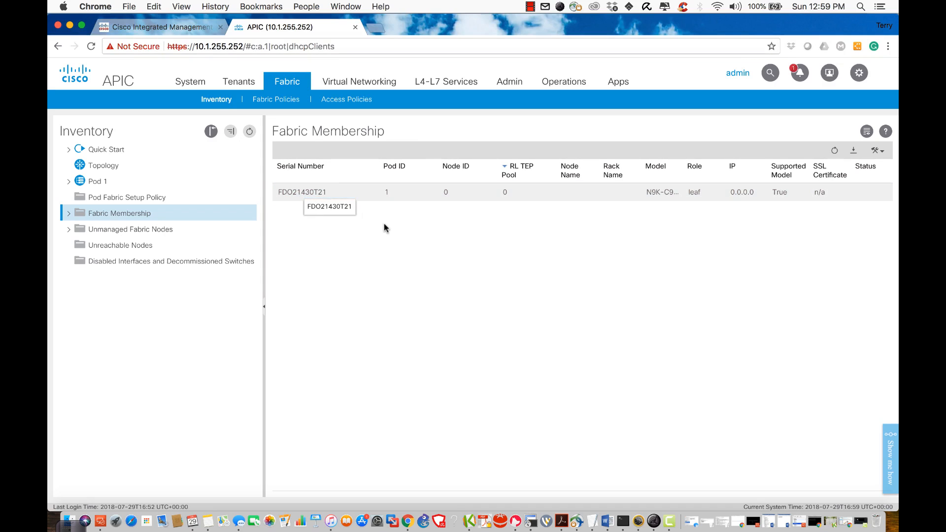
{"action": "double_click", "coordinate": [450, 193]}
{"action": "key", "text": "BackSpace"}
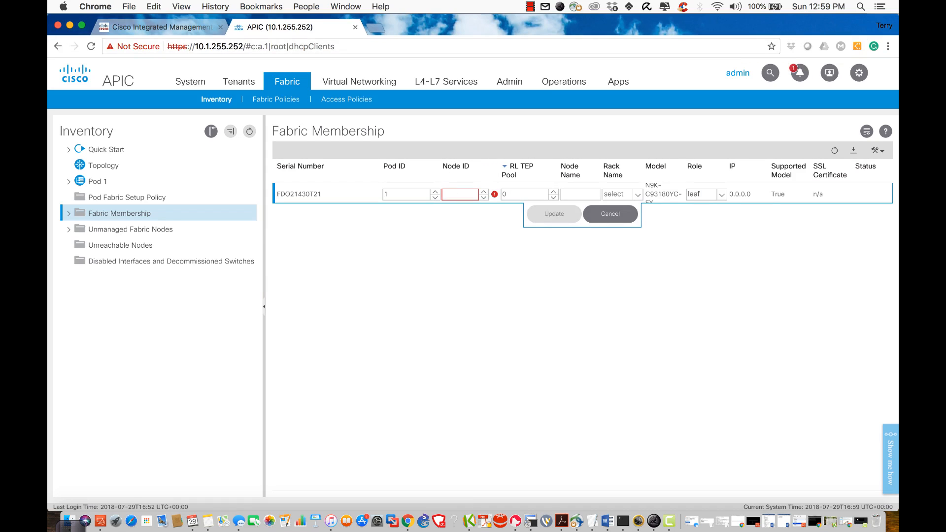
{"action": "type", "text": "101"}
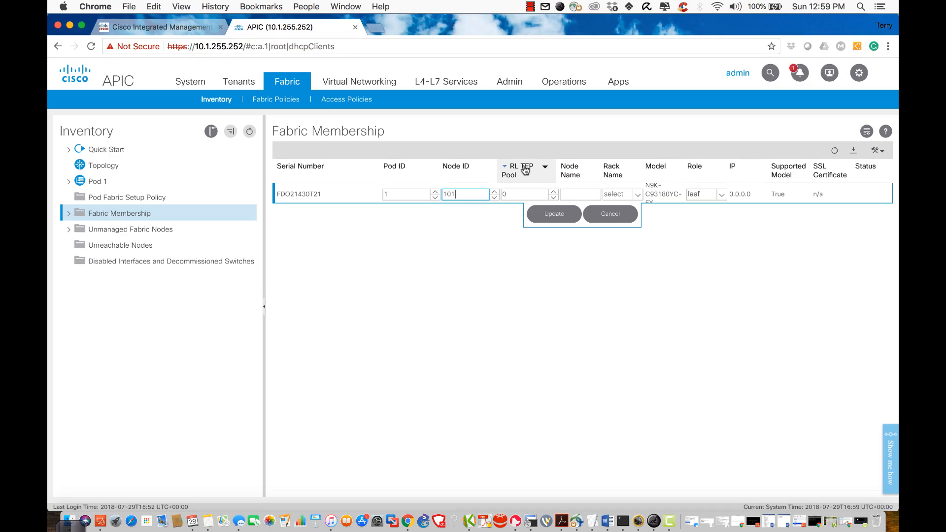
{"action": "left_click", "coordinate": [577, 194]}
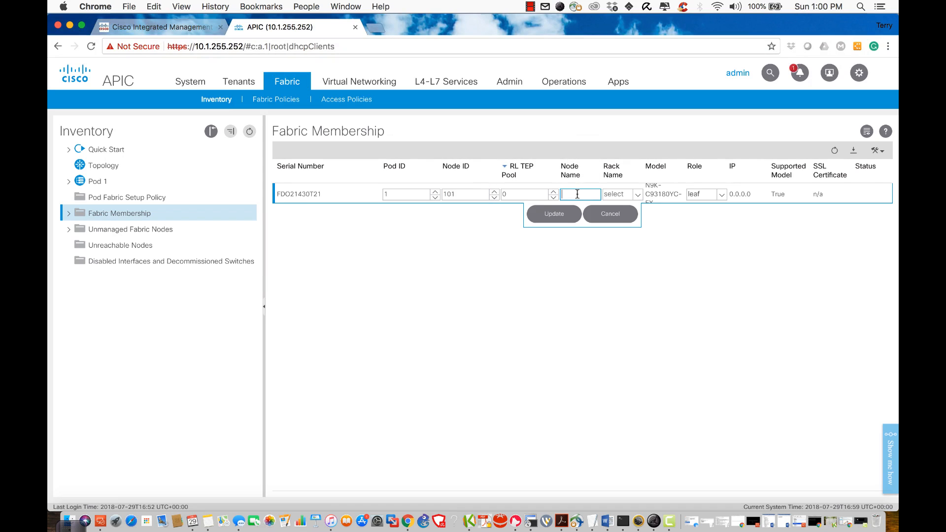
{"action": "type", "text": "Leaf-1"}
{"action": "left_click", "coordinate": [755, 272]}
{"action": "left_click", "coordinate": [556, 217]}
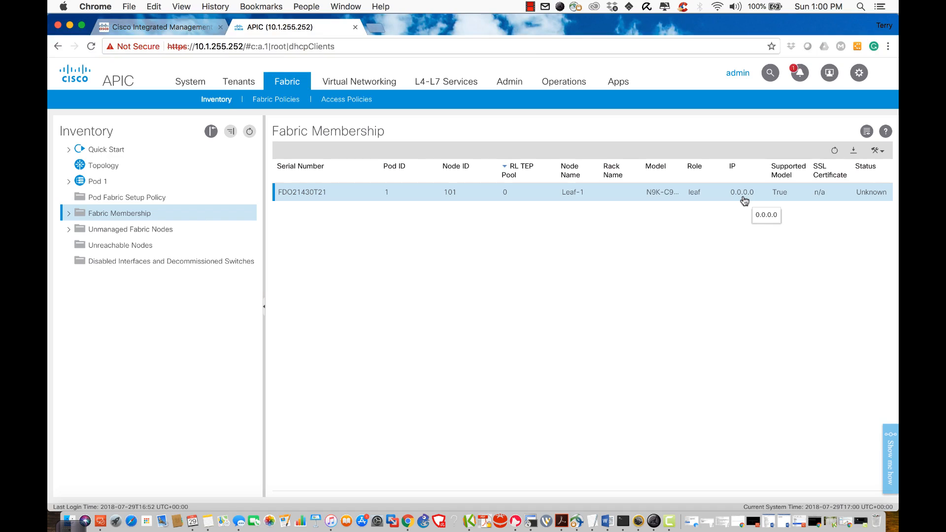
Step: Run 'show switch' in the APIC terminal and highlight node 101 in the output
{"action": "left_click", "coordinate": [622, 522]}
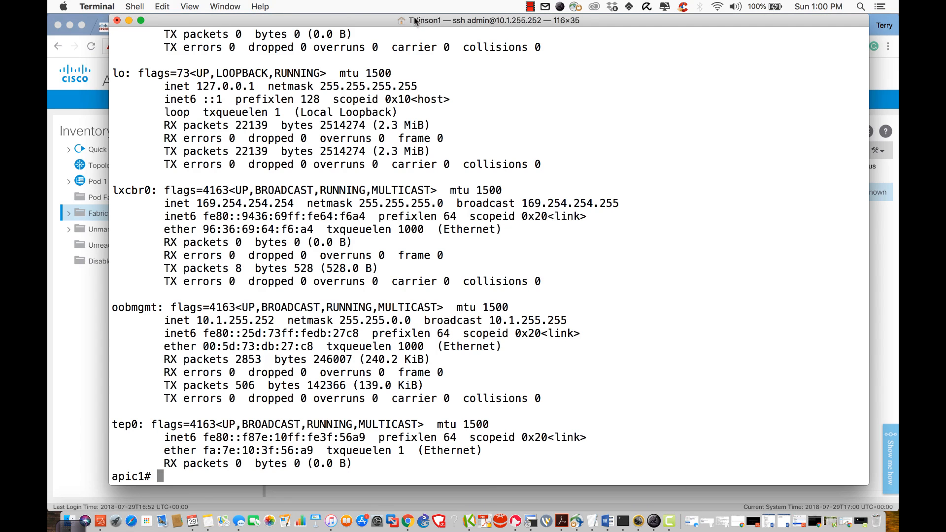
{"action": "left_click_drag", "start_coordinate": [415, 15], "coordinate": [435, 234]}
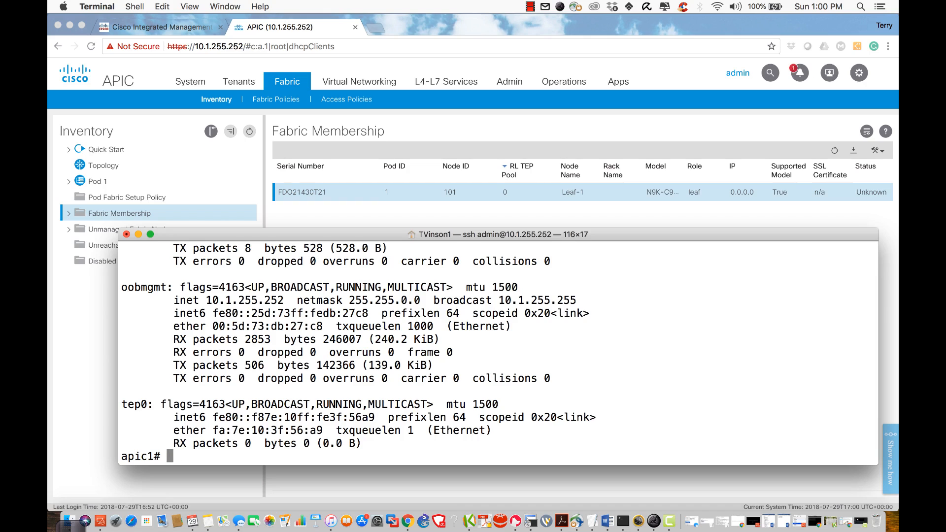
{"action": "key", "text": "Return"}
{"action": "key", "text": "Return"}
{"action": "type", "text": "show switch"}
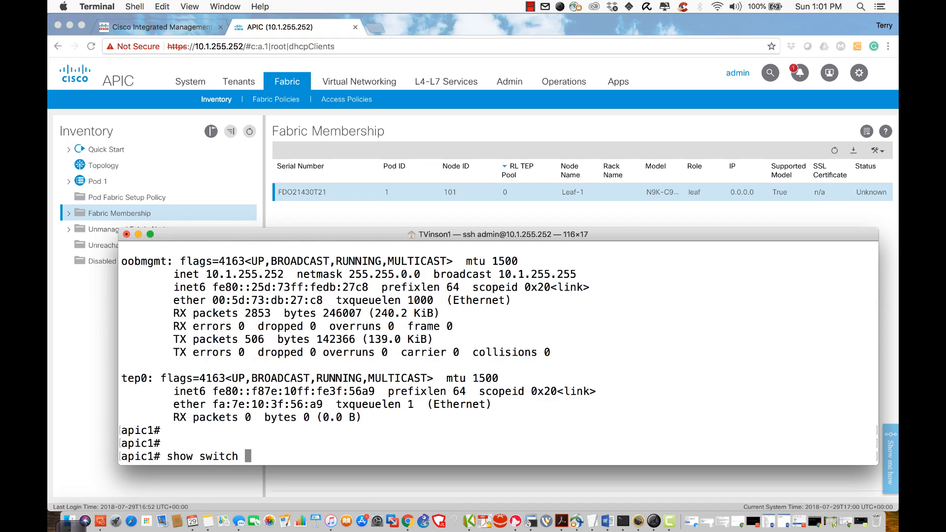
{"action": "key", "text": "Return"}
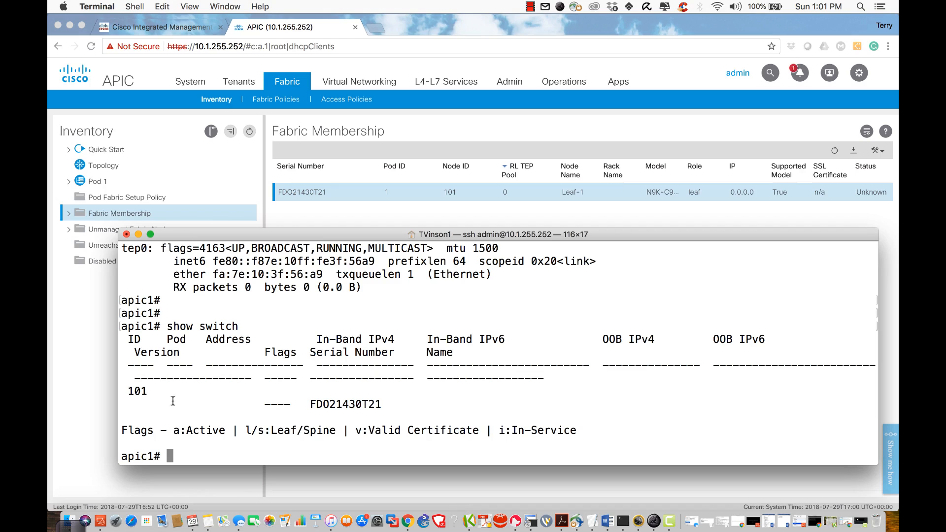
{"action": "double_click", "coordinate": [133, 391]}
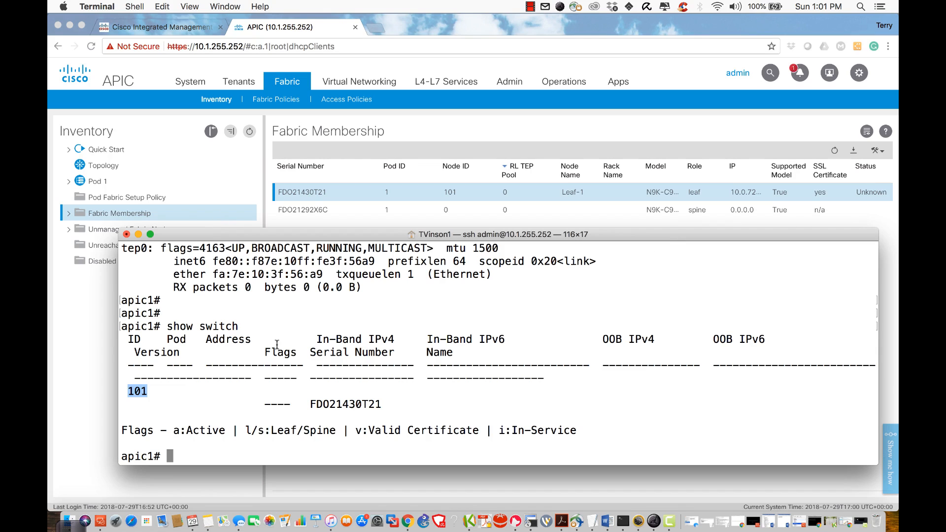
Step: Widen the terminal, rerun 'show switch' and highlight Leaf-1's 10.0.72.64 address and 101 row
{"action": "key", "text": "super+minus"}
{"action": "key", "text": "super+minus"}
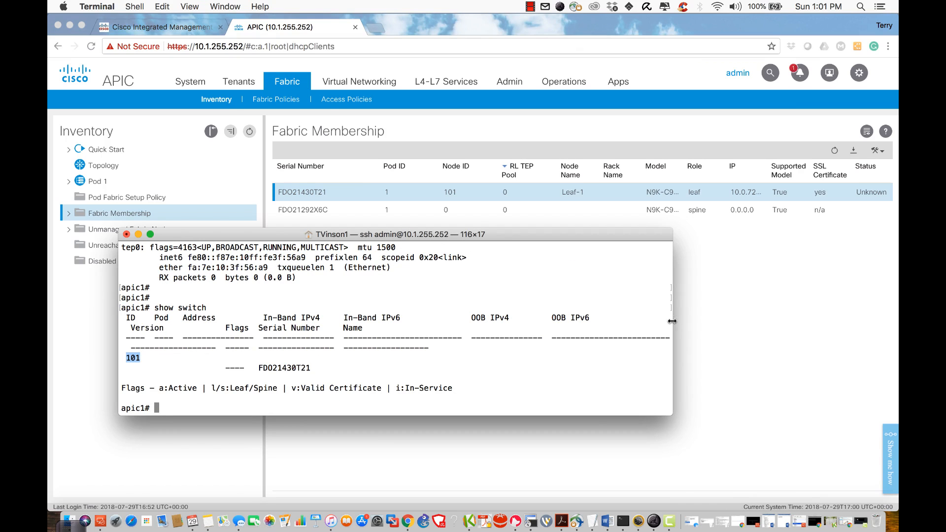
{"action": "left_click_drag", "start_coordinate": [672, 321], "coordinate": [898, 321]}
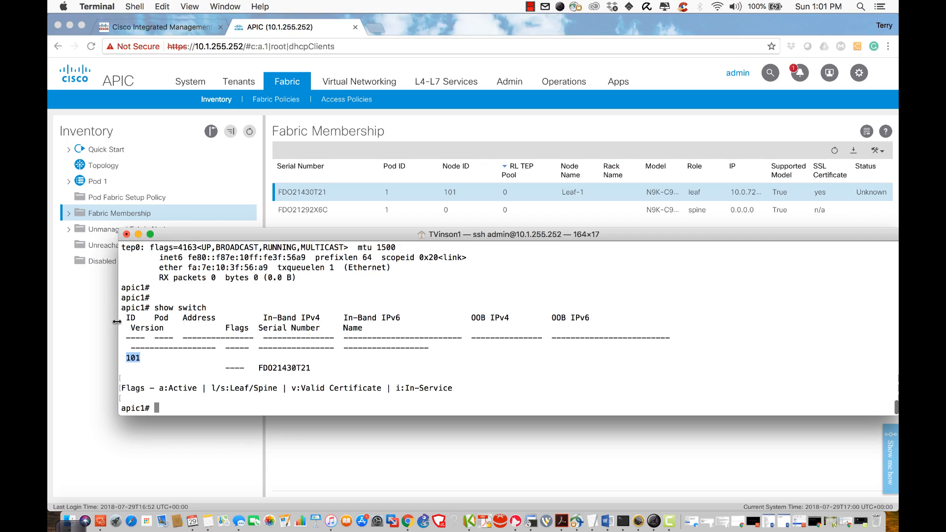
{"action": "left_click_drag", "start_coordinate": [117, 322], "coordinate": [48, 316]}
{"action": "key", "text": "Up"}
{"action": "key", "text": "Return"}
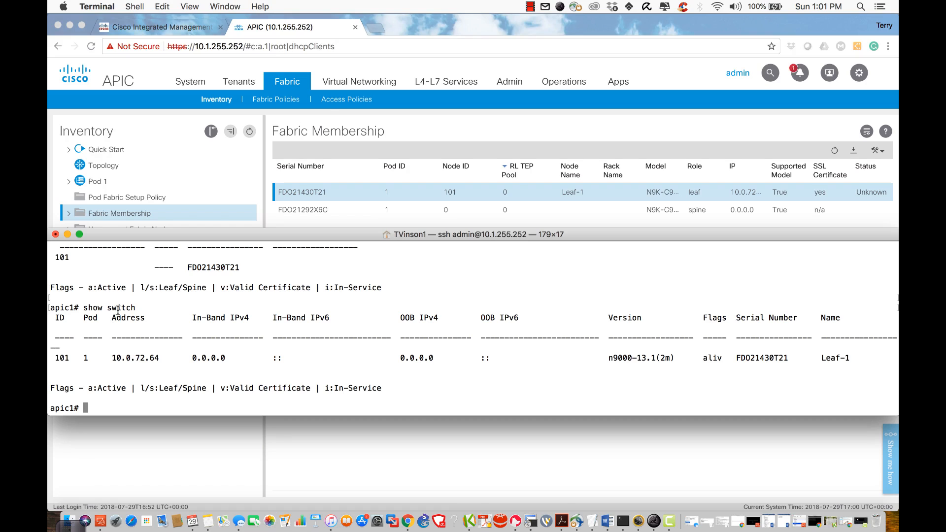
{"action": "double_click", "coordinate": [132, 356]}
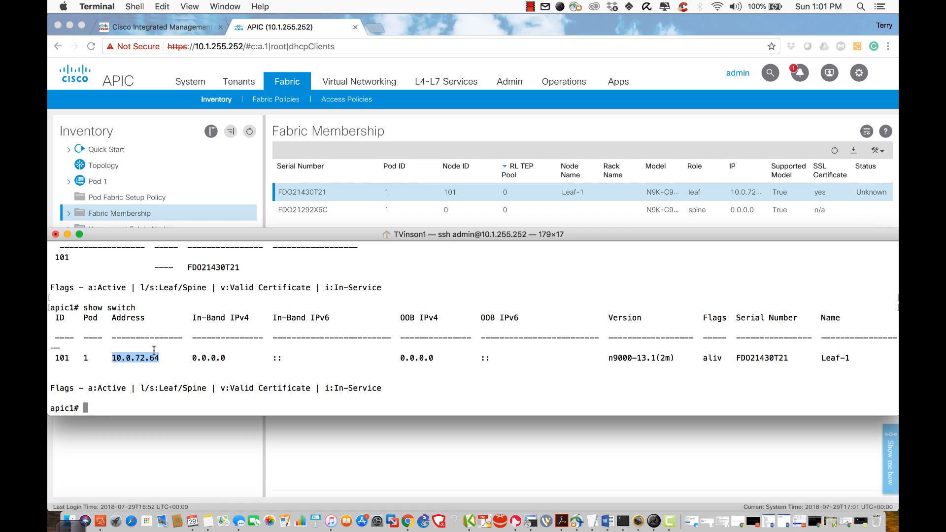
{"action": "double_click", "coordinate": [207, 357]}
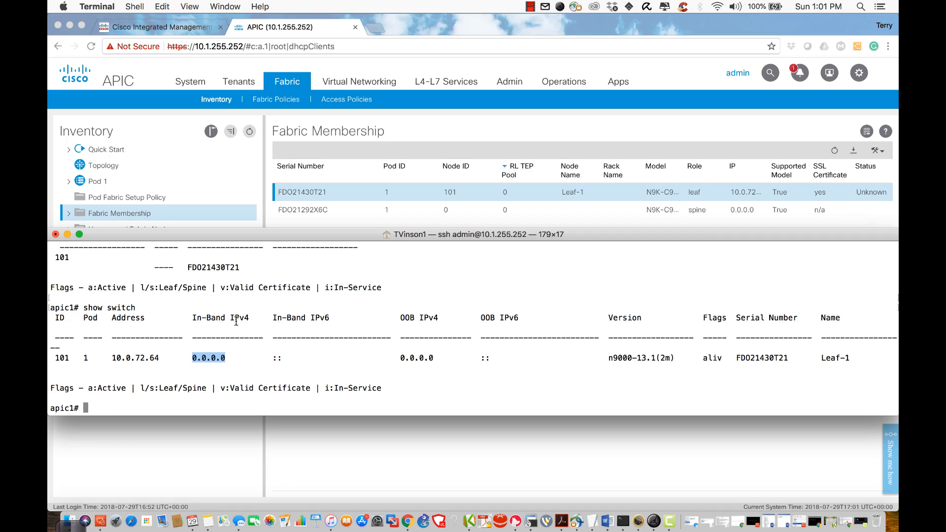
{"action": "triple_click", "coordinate": [287, 359]}
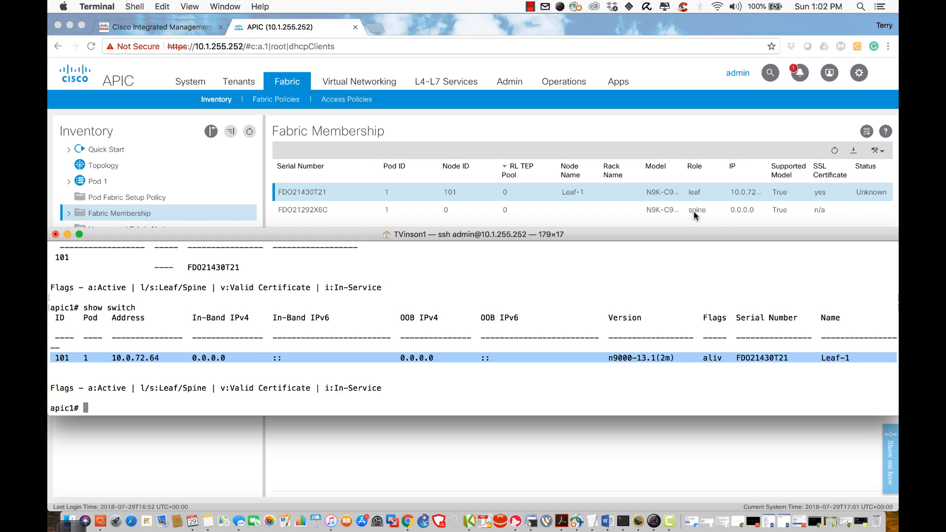
{"action": "key", "text": "Up"}
{"action": "key", "text": "Return"}
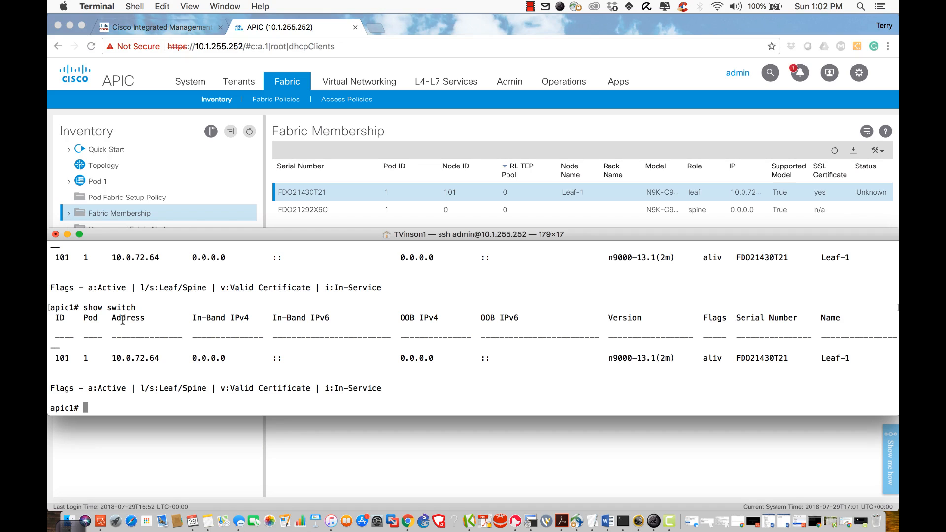
Step: Run 'acidiag fnvread' and highlight the Leaf-1 row and the unknown FDO21292X6C node
{"action": "key", "text": "Up"}
{"action": "key", "text": "Up"}
{"action": "key", "text": "Up"}
{"action": "key", "text": "Up"}
{"action": "key", "text": "Up"}
{"action": "key", "text": "Up"}
{"action": "key", "text": "Down"}
{"action": "key", "text": "BackSpace"}
{"action": "key", "text": "BackSpace"}
{"action": "key", "text": "BackSpace"}
{"action": "key", "text": "Return"}
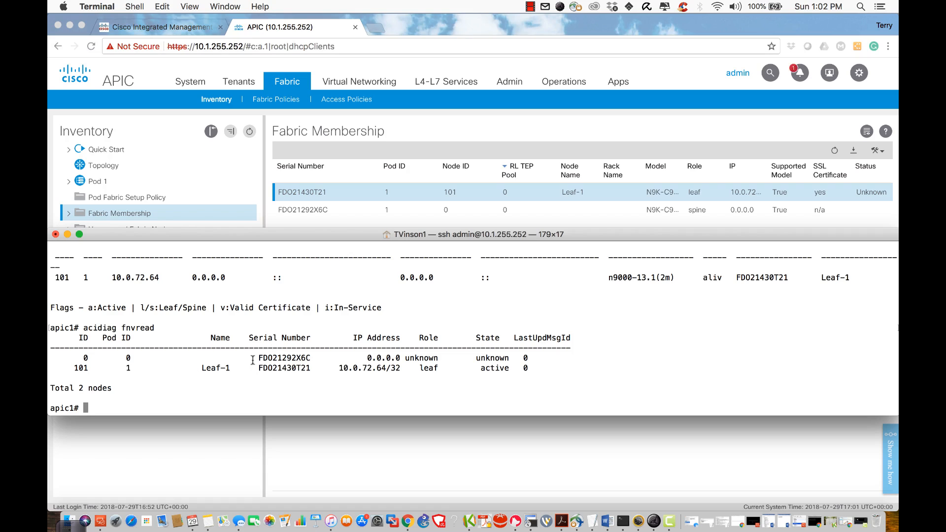
{"action": "triple_click", "coordinate": [276, 357]}
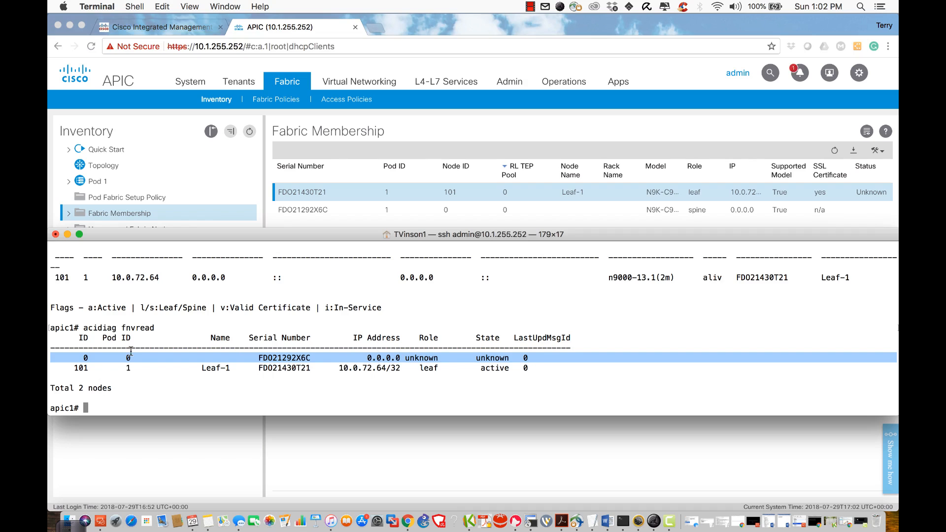
{"action": "double_click", "coordinate": [212, 368]}
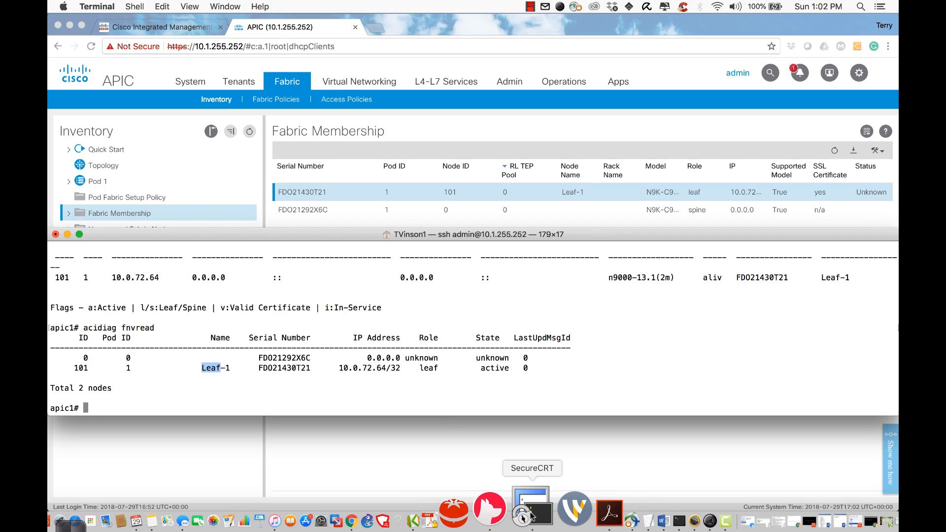
{"action": "left_click", "coordinate": [679, 306]}
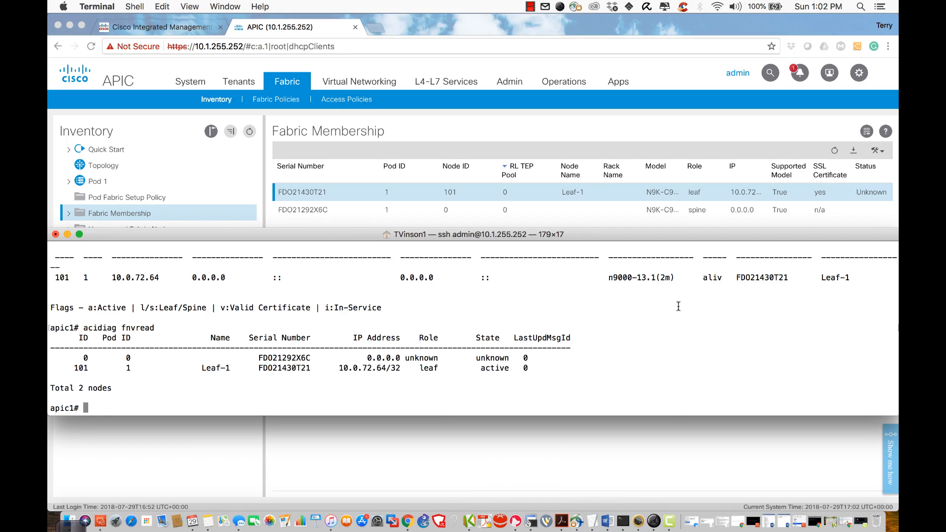
Step: SSH into leaf-1 from the APIC and log in with the switch password
{"action": "type", "text": "ssh leaf-1"}
{"action": "key", "text": "Return"}
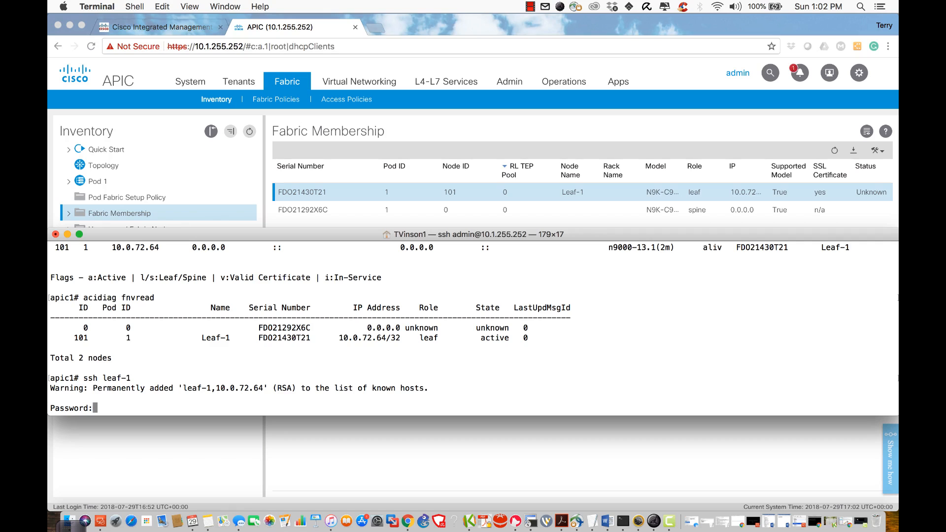
{"action": "key", "text": "Return"}
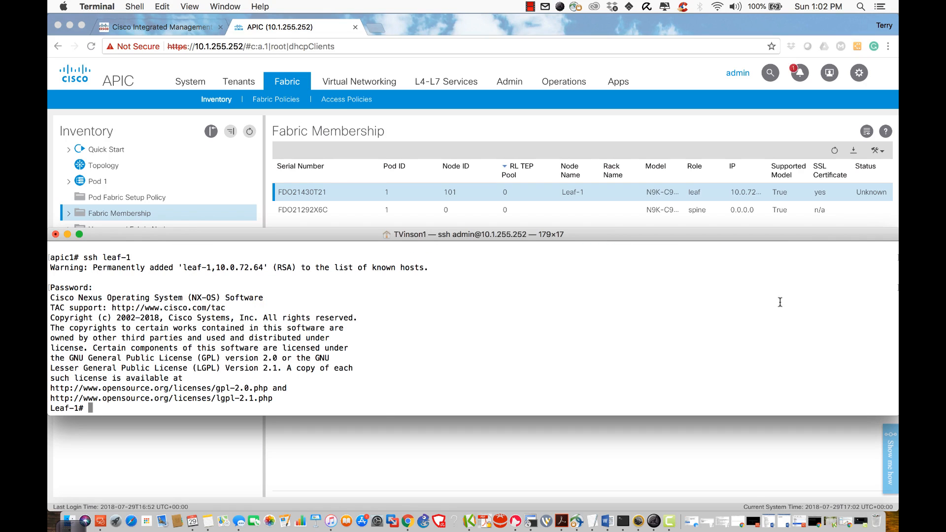
{"action": "double_click", "coordinate": [63, 407]}
Step: Run 'show ip int bri' on Leaf-1 and highlight lo0 at 10.0.72.64/32
{"action": "type", "text": "show ip int bri"}
{"action": "key", "text": "Return"}
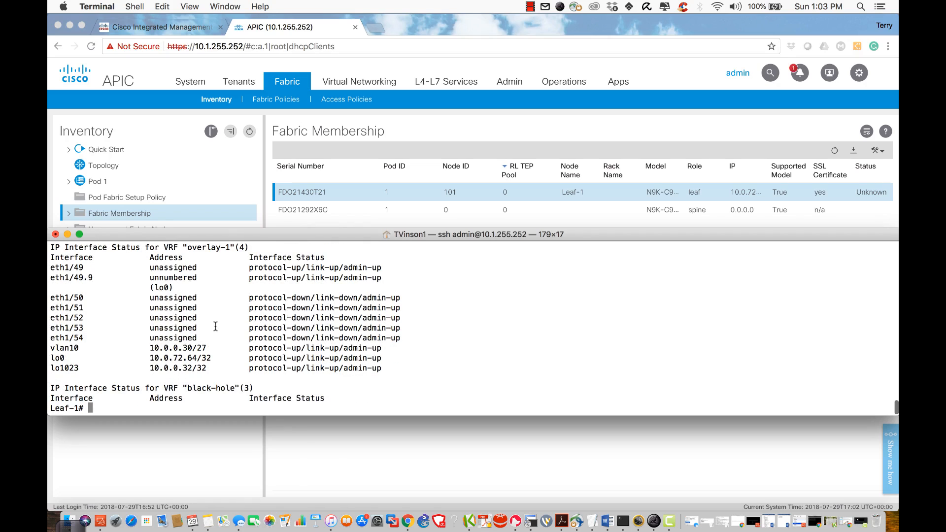
{"action": "left_click_drag", "start_coordinate": [50, 358], "coordinate": [212, 358]}
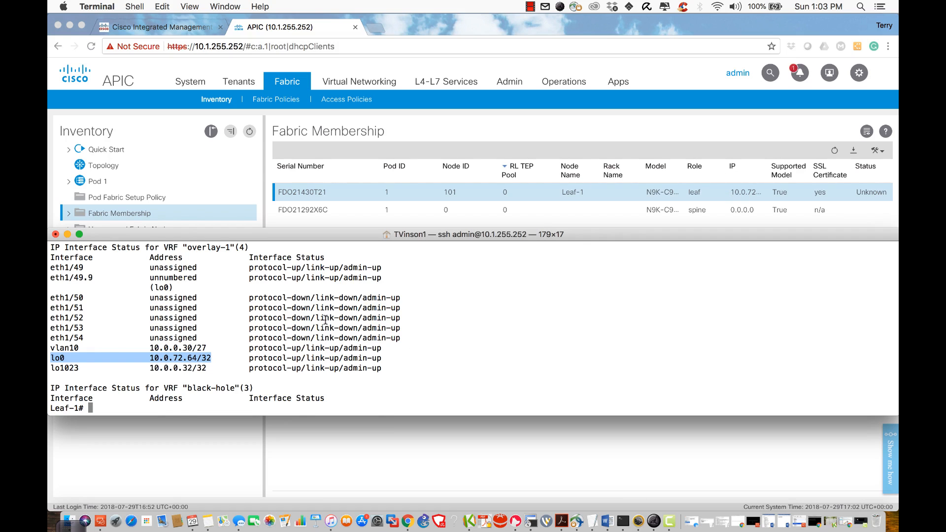
{"action": "scroll", "coordinate": [325, 319], "scroll_direction": "up", "scroll_amount": 2}
{"action": "scroll", "coordinate": [325, 319], "scroll_direction": "down", "scroll_amount": 2}
{"action": "left_click", "coordinate": [731, 191]}
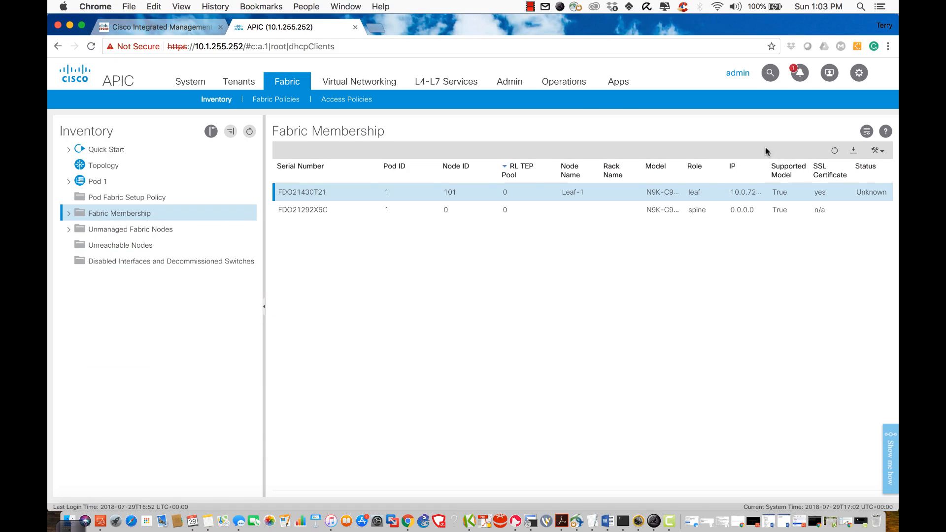
Step: Widen APIC's IP column, then mark lo0's /32 and eth1/49.9's unnumbered lo0 address in the terminal
{"action": "left_click_drag", "start_coordinate": [767, 169], "coordinate": [803, 170]}
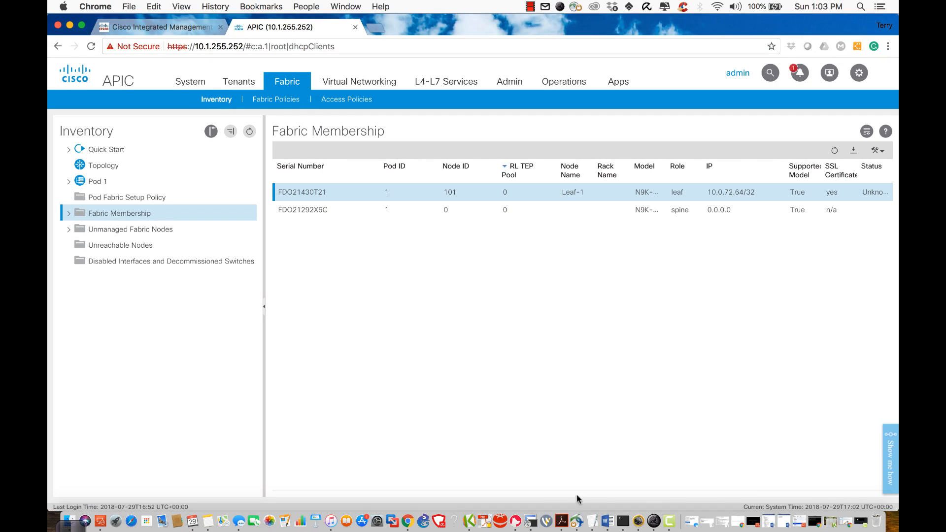
{"action": "left_click", "coordinate": [622, 517]}
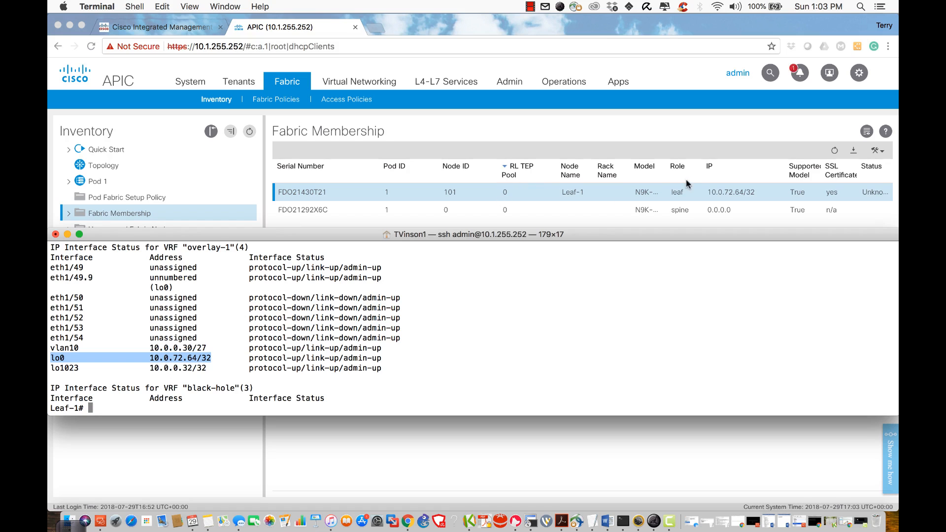
{"action": "left_click", "coordinate": [70, 359]}
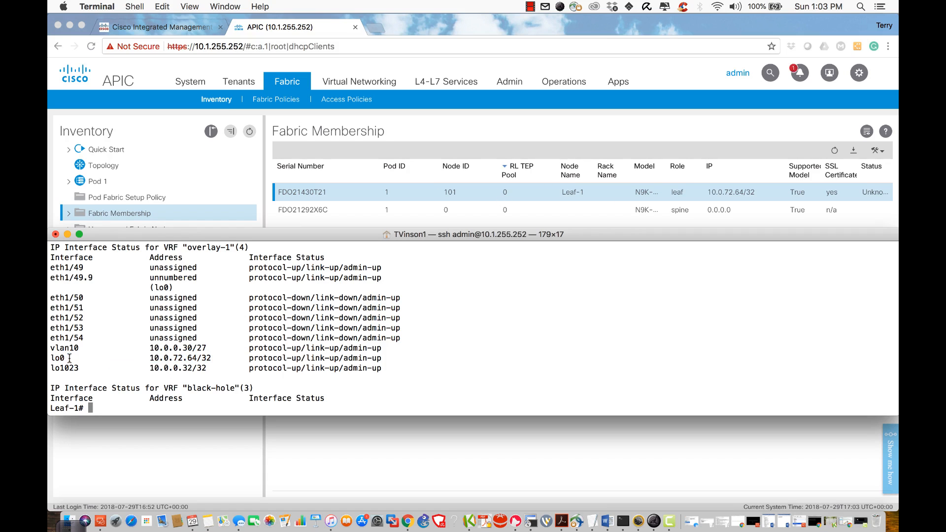
{"action": "left_click_drag", "start_coordinate": [69, 359], "coordinate": [51, 361]}
{"action": "left_click_drag", "start_coordinate": [208, 359], "coordinate": [202, 359]}
{"action": "left_click_drag", "start_coordinate": [96, 278], "coordinate": [49, 278]}
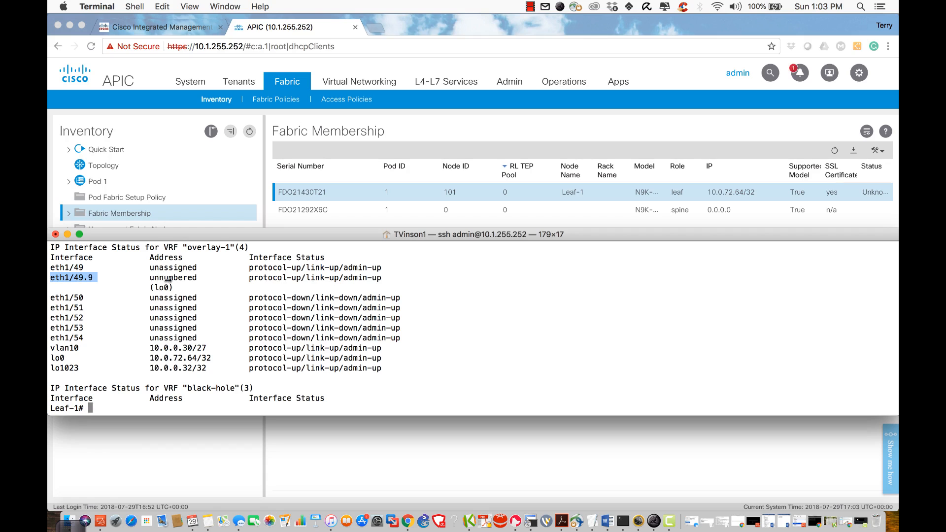
{"action": "left_click_drag", "start_coordinate": [150, 277], "coordinate": [172, 287]}
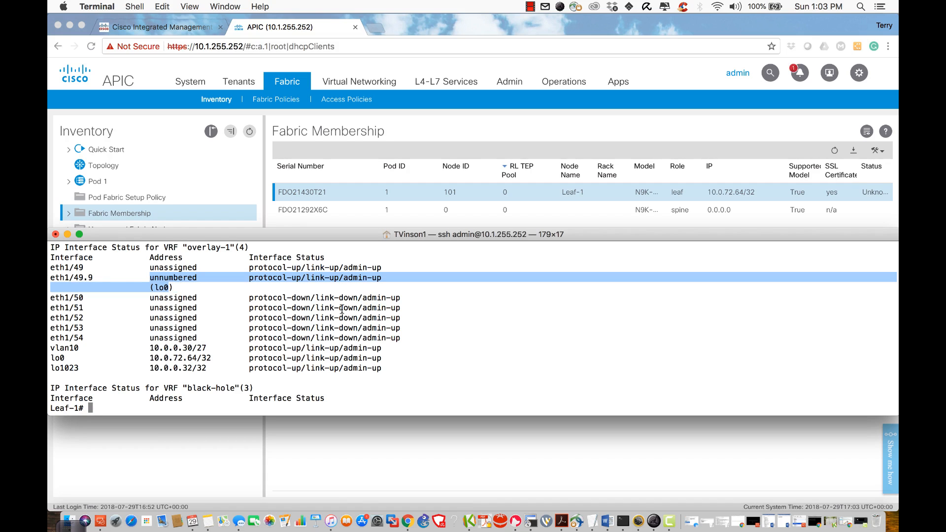
{"action": "double_click", "coordinate": [80, 277]}
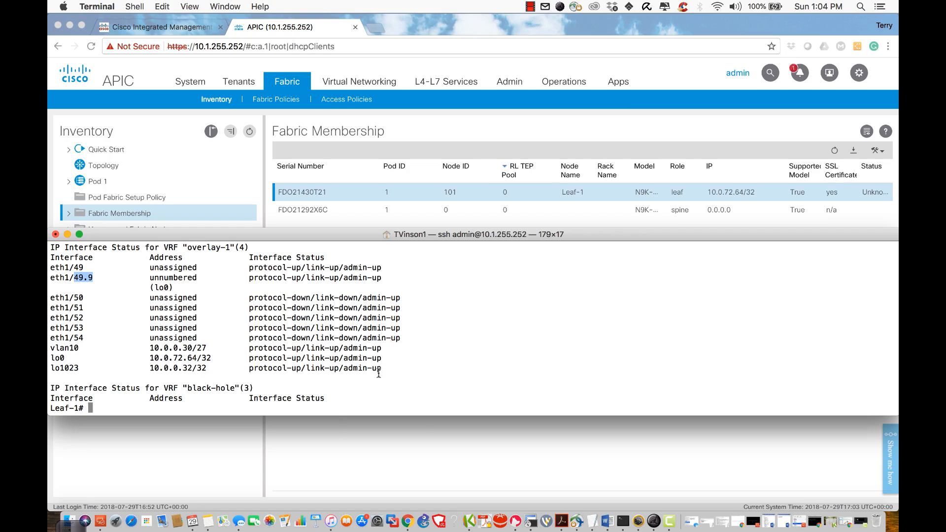
{"action": "left_click", "coordinate": [428, 443]}
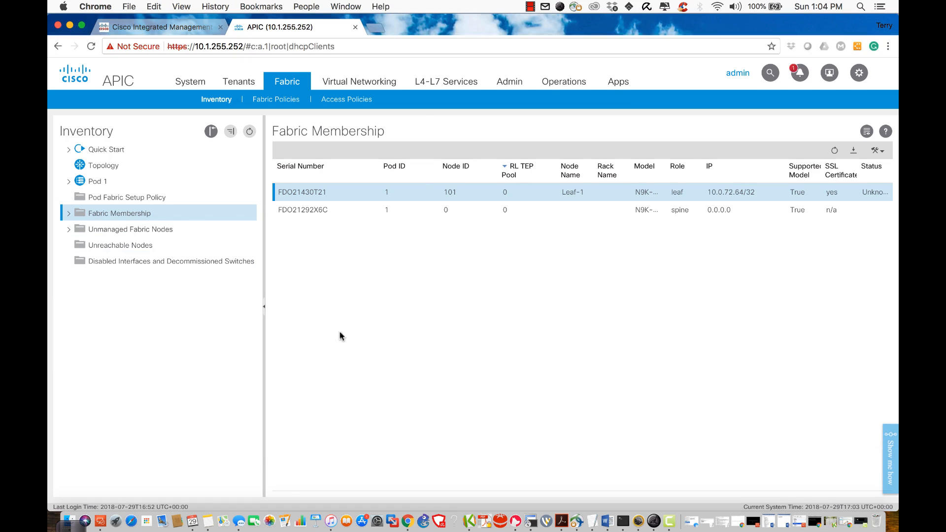
Step: Register the unregistered spine as Node ID 201 named Spine-1, then view the fabric Topology
{"action": "double_click", "coordinate": [450, 210]}
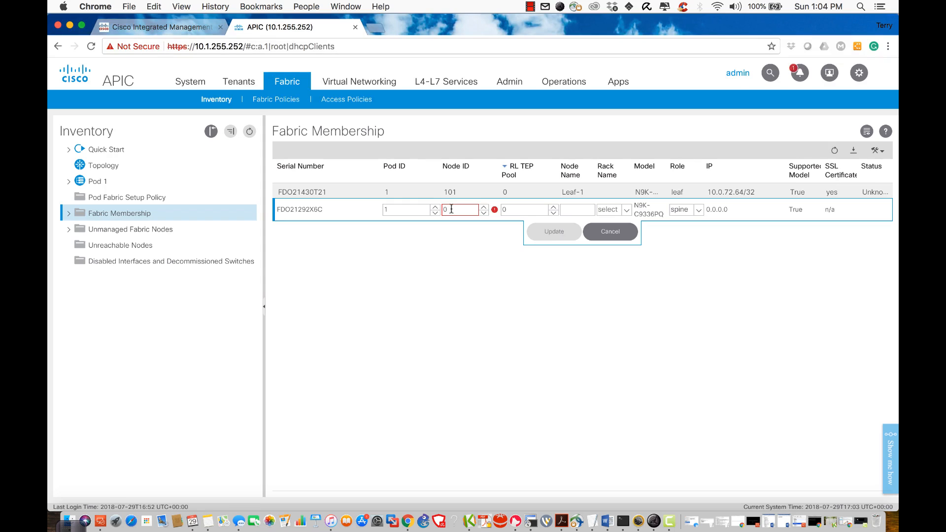
{"action": "key", "text": "BackSpace"}
{"action": "type", "text": "201"}
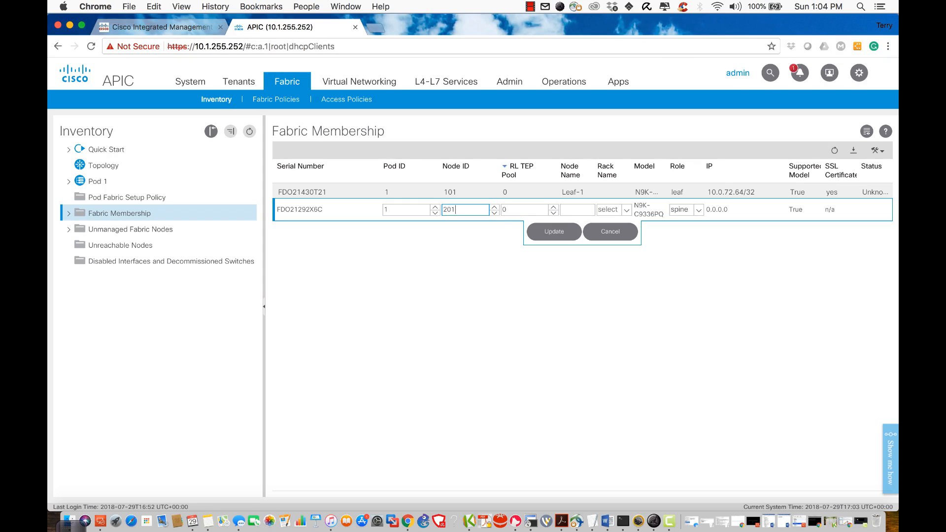
{"action": "left_click", "coordinate": [577, 210]}
{"action": "type", "text": "Spine-1"}
{"action": "left_click", "coordinate": [558, 233]}
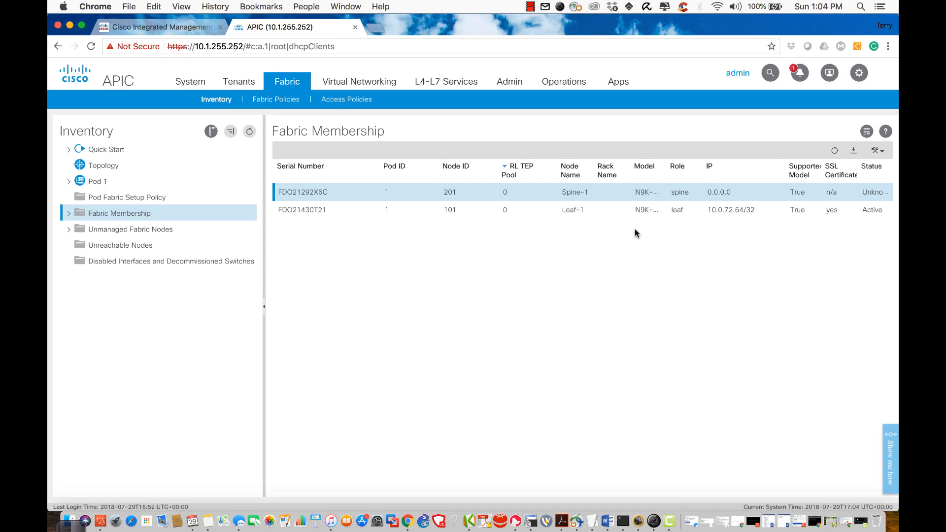
{"action": "left_click", "coordinate": [105, 167]}
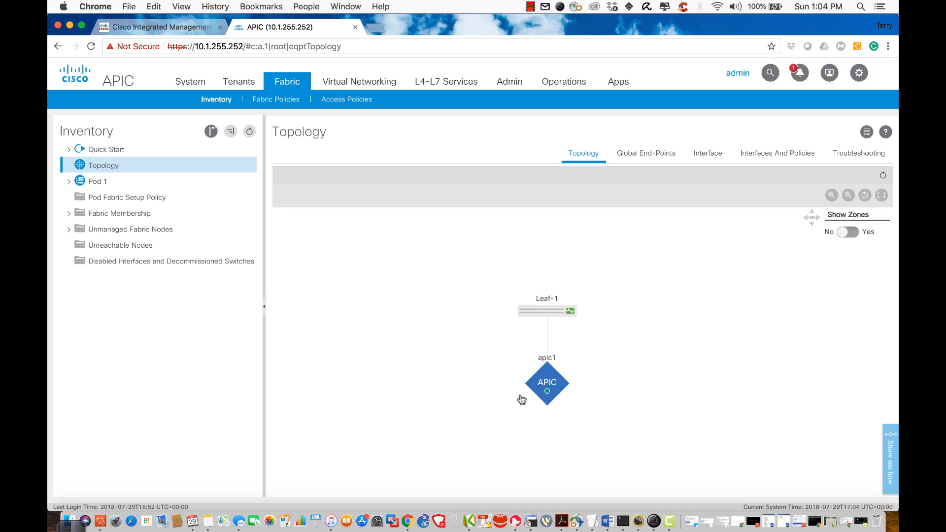
Step: Inspect the Leaf-1 and apic1 nodes and refresh the Topology diagram twice
{"action": "mouse_move", "coordinate": [543, 308]}
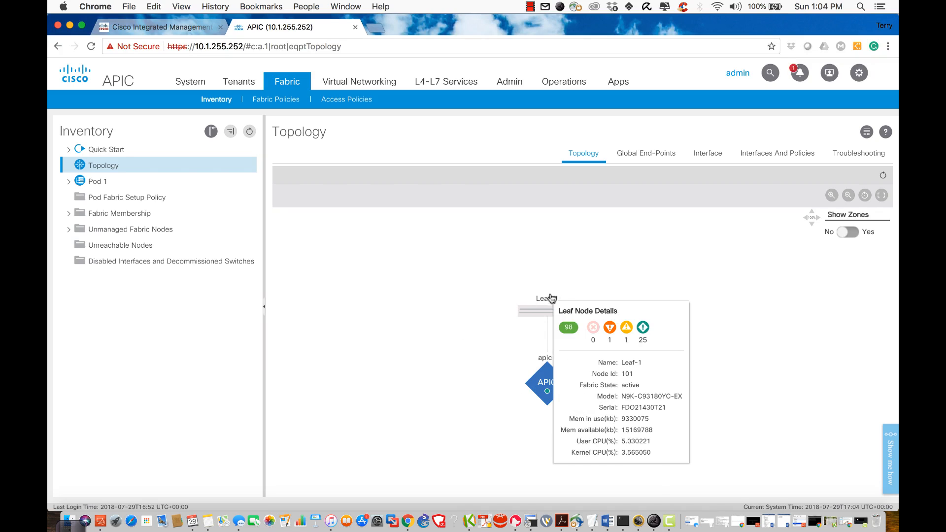
{"action": "mouse_move", "coordinate": [545, 378]}
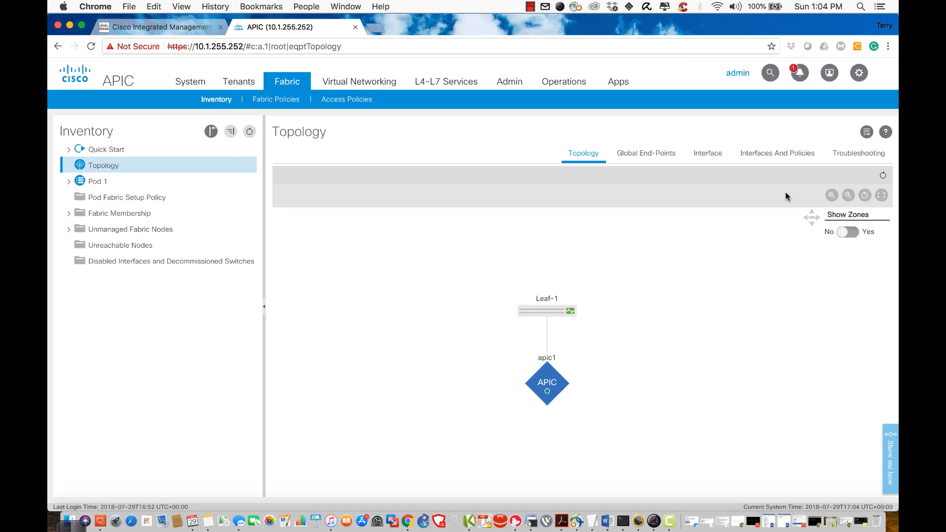
{"action": "left_click", "coordinate": [883, 176]}
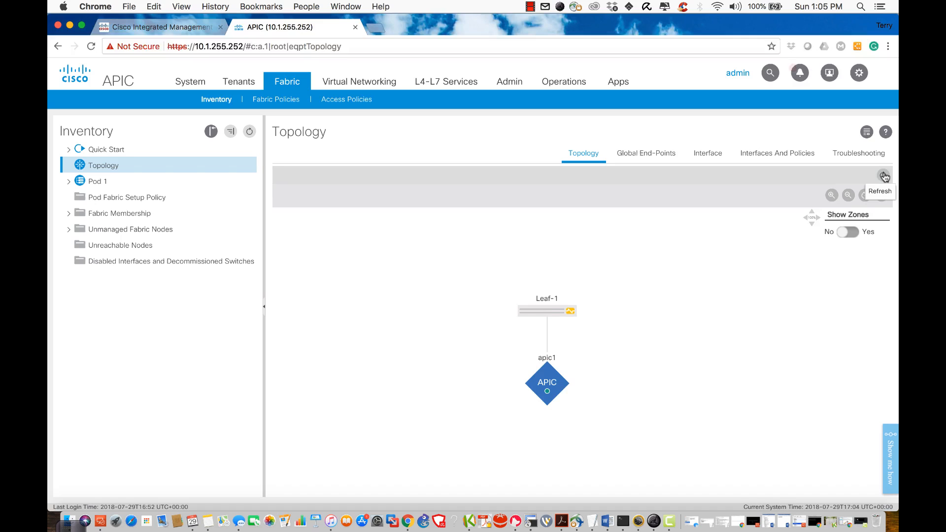
{"action": "left_click", "coordinate": [883, 176]}
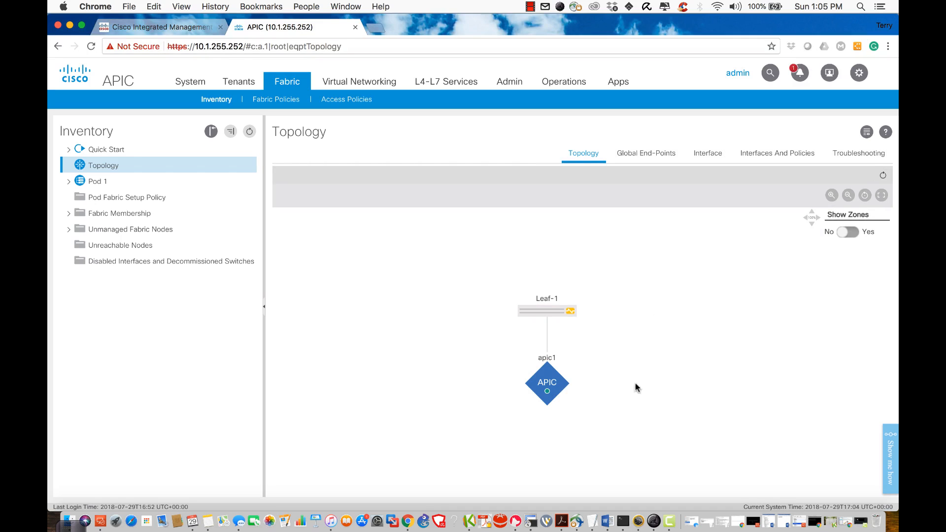
{"action": "left_click", "coordinate": [622, 519]}
Step: Exit the Leaf-1 session, rerun the fabric node listing showing Leaf-1 active, and refresh the Topology
{"action": "type", "text": "show ip int bri"}
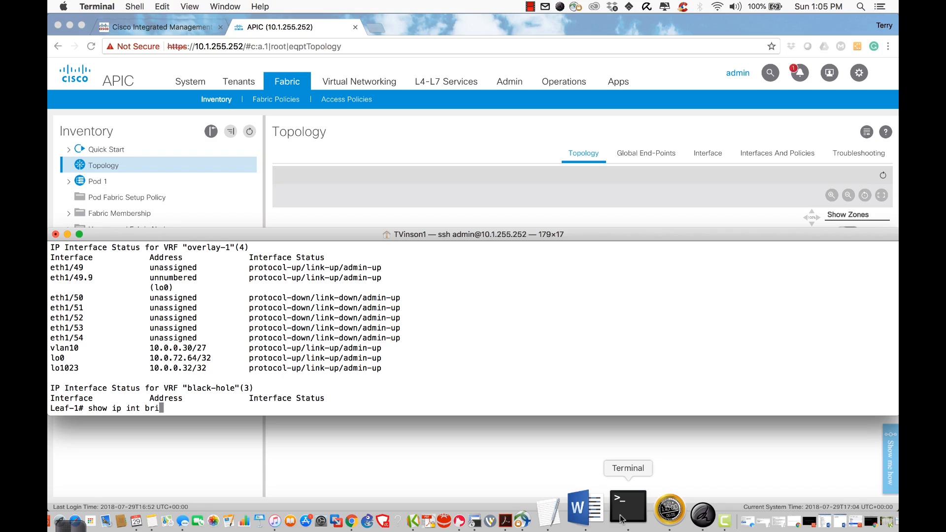
{"action": "key", "text": "BackSpace"}
{"action": "key", "text": "BackSpace"}
{"action": "key", "text": "BackSpace"}
{"action": "key", "text": "BackSpace"}
{"action": "key", "text": "BackSpace"}
{"action": "key", "text": "BackSpace"}
{"action": "key", "text": "BackSpace"}
{"action": "key", "text": "BackSpace"}
{"action": "key", "text": "BackSpace"}
{"action": "key", "text": "BackSpace"}
{"action": "key", "text": "BackSpace"}
{"action": "key", "text": "BackSpace"}
{"action": "key", "text": "BackSpace"}
{"action": "key", "text": "BackSpace"}
{"action": "key", "text": "BackSpace"}
{"action": "type", "text": "exit"}
{"action": "key", "text": "Return"}
{"action": "key", "text": "Up"}
{"action": "key", "text": "Up"}
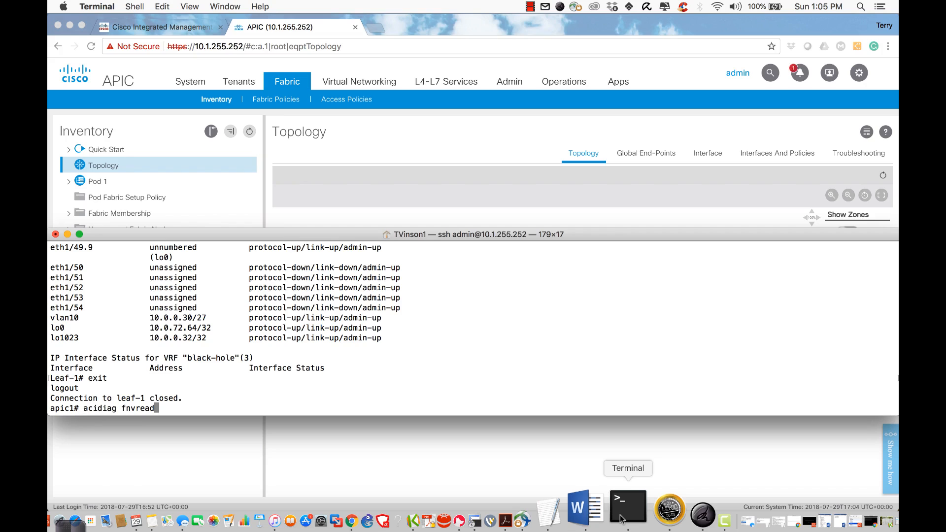
{"action": "key", "text": "Return"}
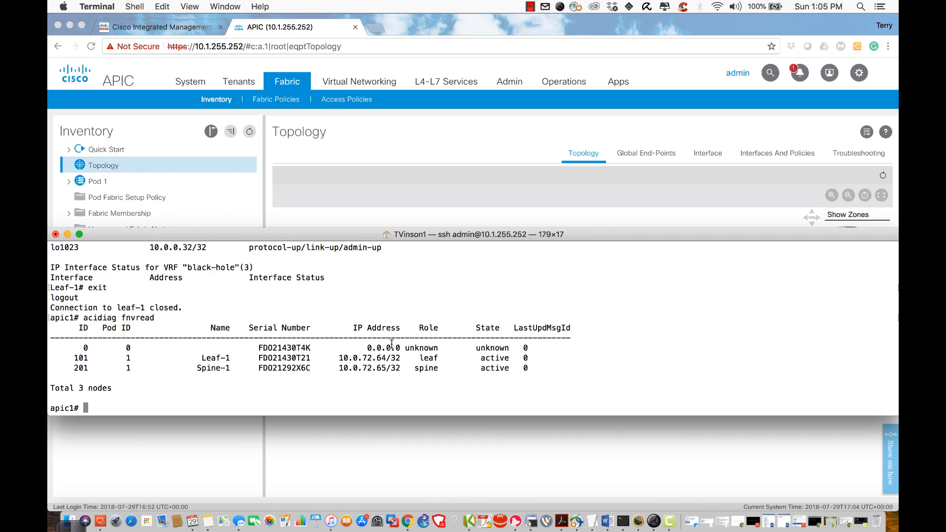
{"action": "double_click", "coordinate": [489, 357]}
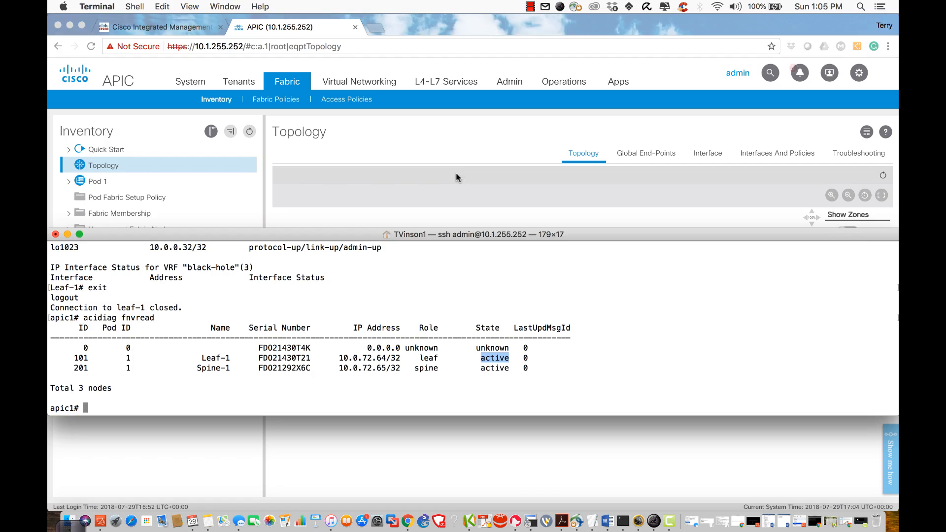
{"action": "left_click", "coordinate": [444, 135]}
{"action": "left_click", "coordinate": [883, 175]}
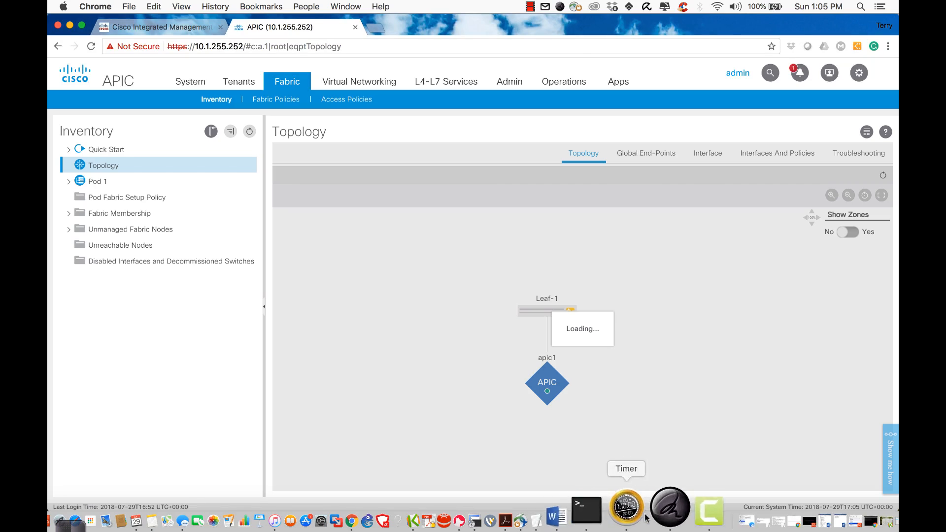
Step: Rerun 'show switch' to confirm Spine-1 active as node 201, then view the APIC topology
{"action": "left_click", "coordinate": [623, 510]}
{"action": "key", "text": "Up"}
{"action": "key", "text": "Up"}
{"action": "key", "text": "Up"}
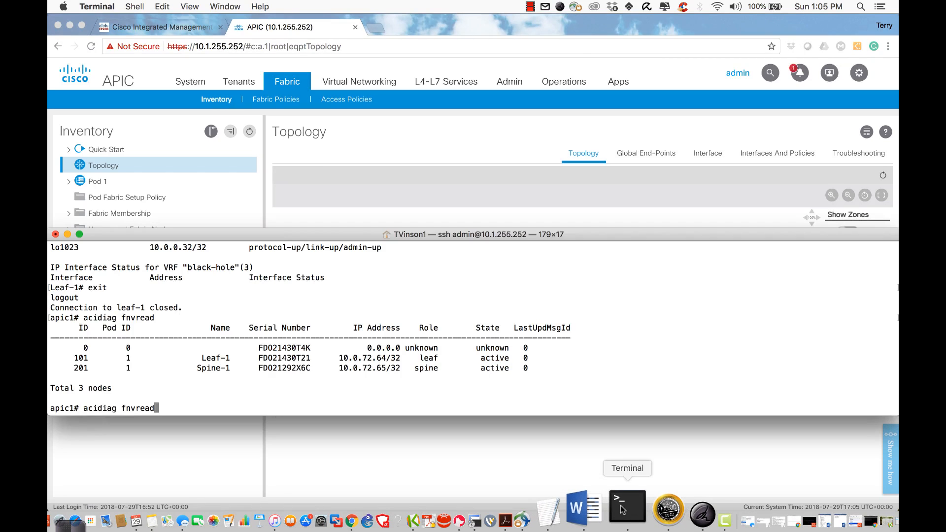
{"action": "key", "text": "Down"}
{"action": "key", "text": "Return"}
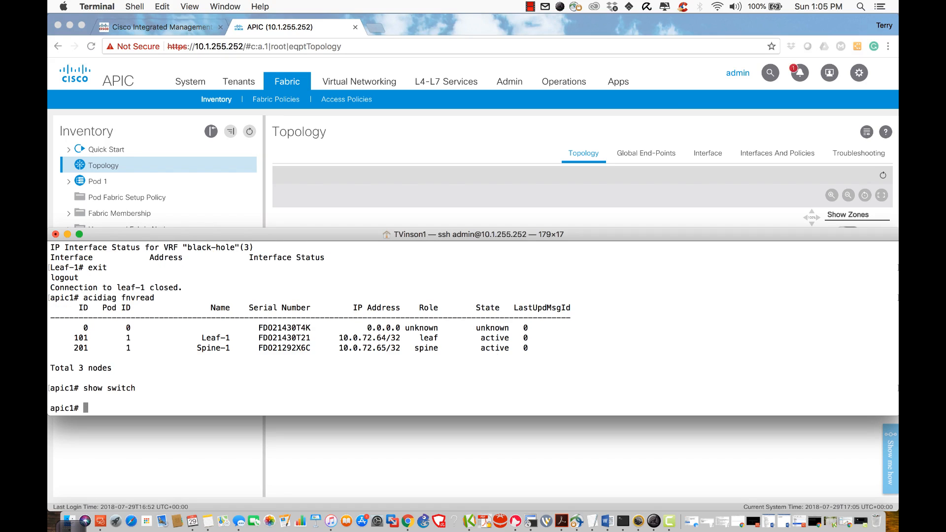
{"action": "key", "text": "Return"}
{"action": "key", "text": "Return"}
{"action": "key", "text": "Return"}
{"action": "key", "text": "Return"}
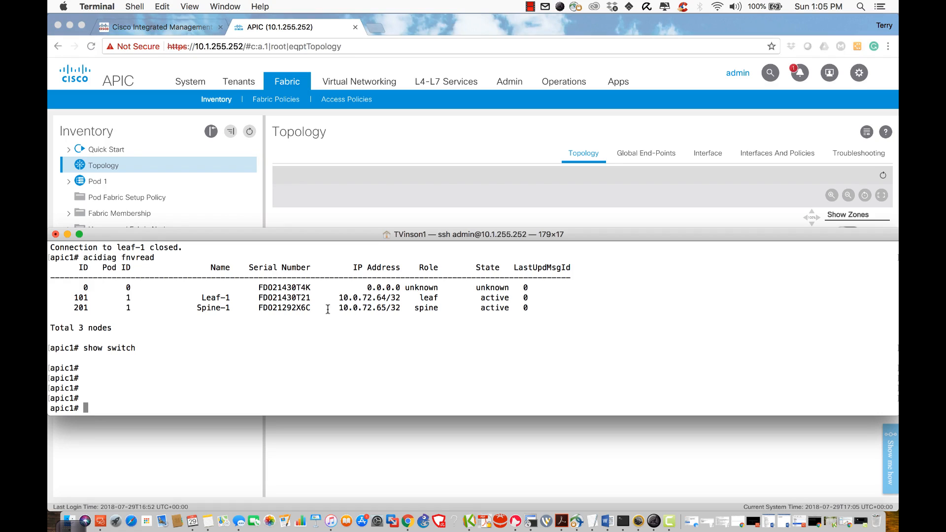
{"action": "key", "text": "Up"}
{"action": "key", "text": "Return"}
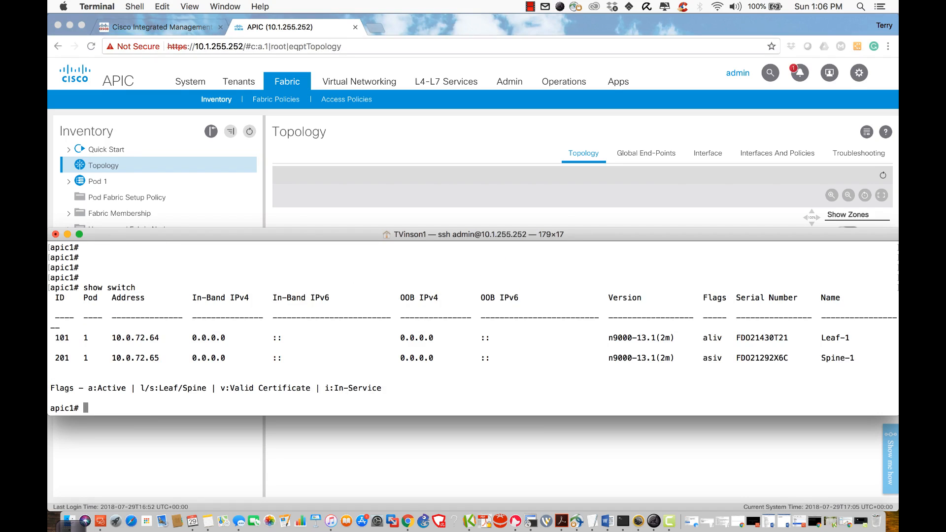
{"action": "left_click", "coordinate": [455, 457]}
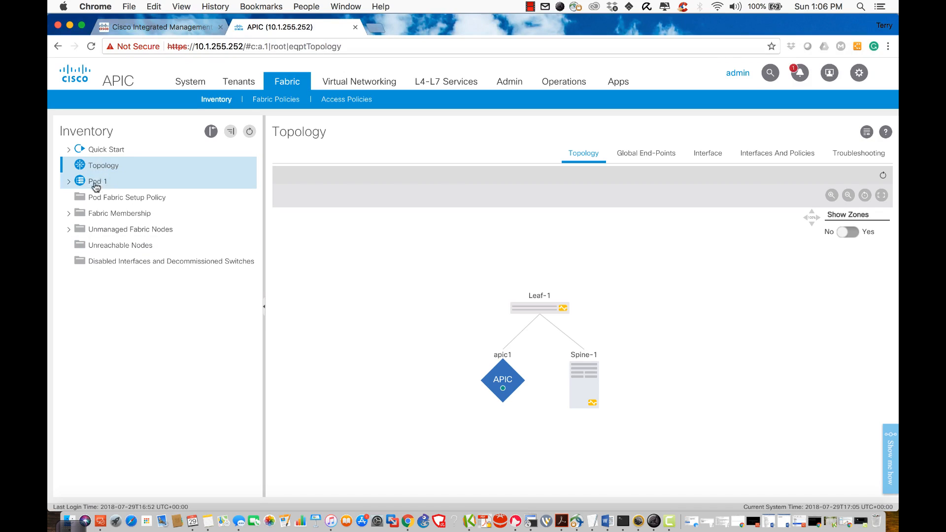
Step: Register switch FDO21430T4K in Fabric Membership as Node ID 102 named Leaf-2
{"action": "left_click", "coordinate": [92, 215]}
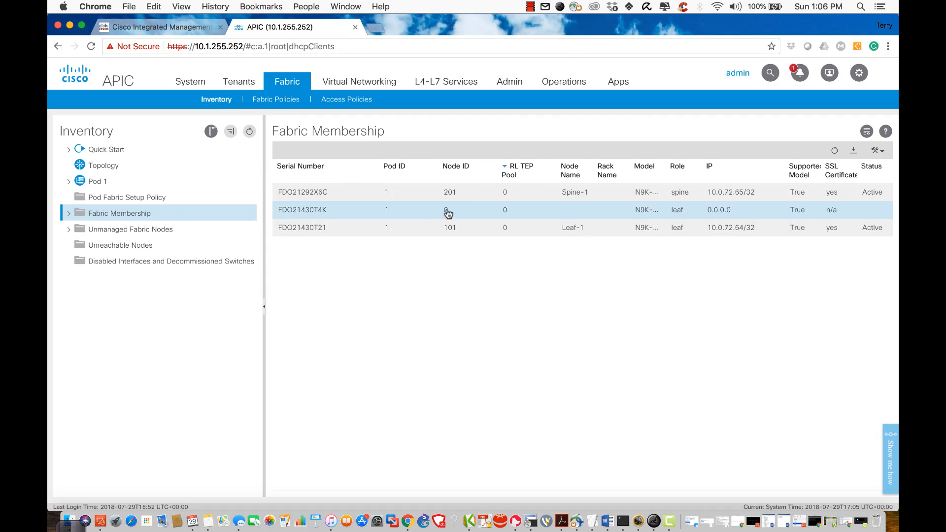
{"action": "double_click", "coordinate": [447, 210]}
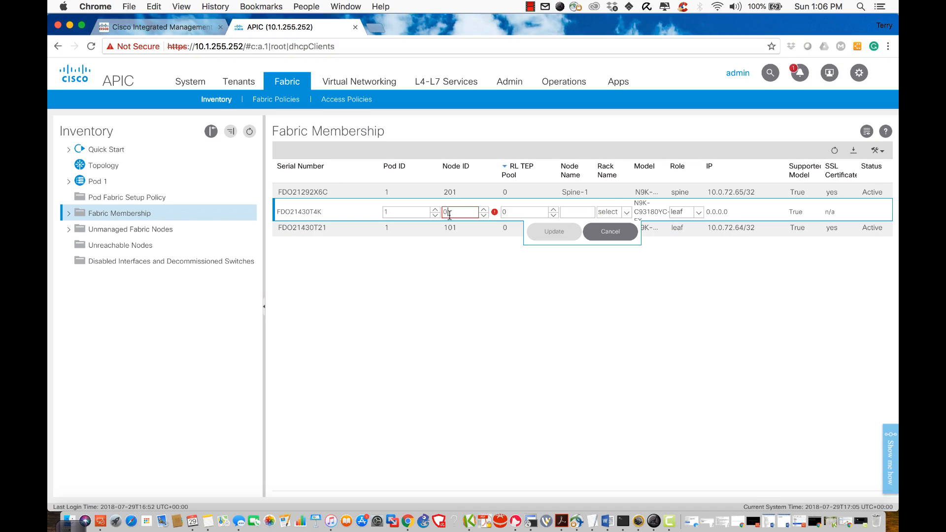
{"action": "key", "text": "BackSpace"}
{"action": "type", "text": "102"}
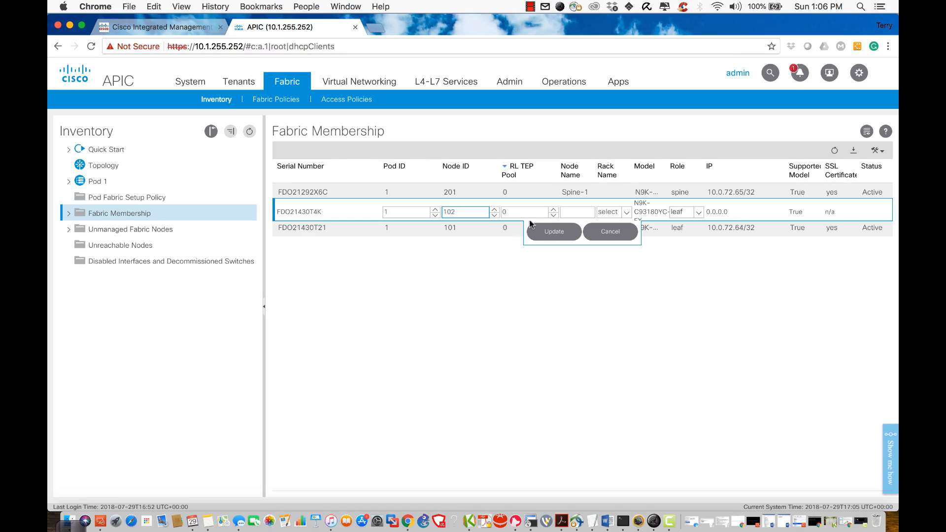
{"action": "left_click", "coordinate": [581, 214]}
{"action": "type", "text": "Leaf-1"}
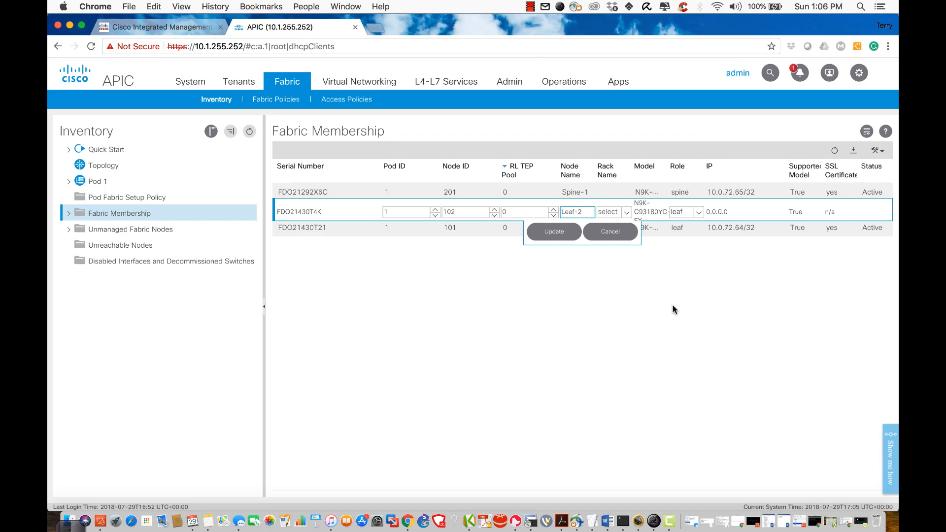
{"action": "left_click", "coordinate": [554, 231]}
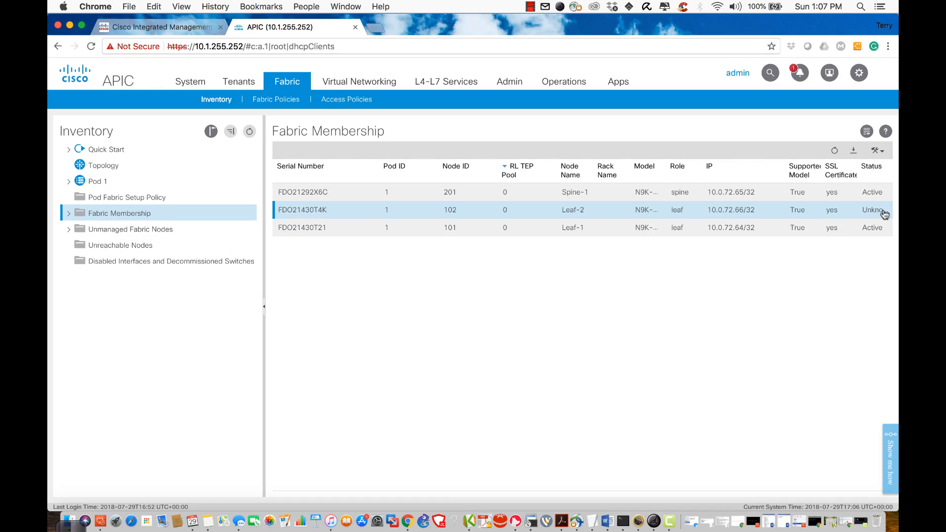
Step: Check the unreachable nodes list, then rerun 'show switch' and mark Spine-1's flags
{"action": "left_click", "coordinate": [135, 251]}
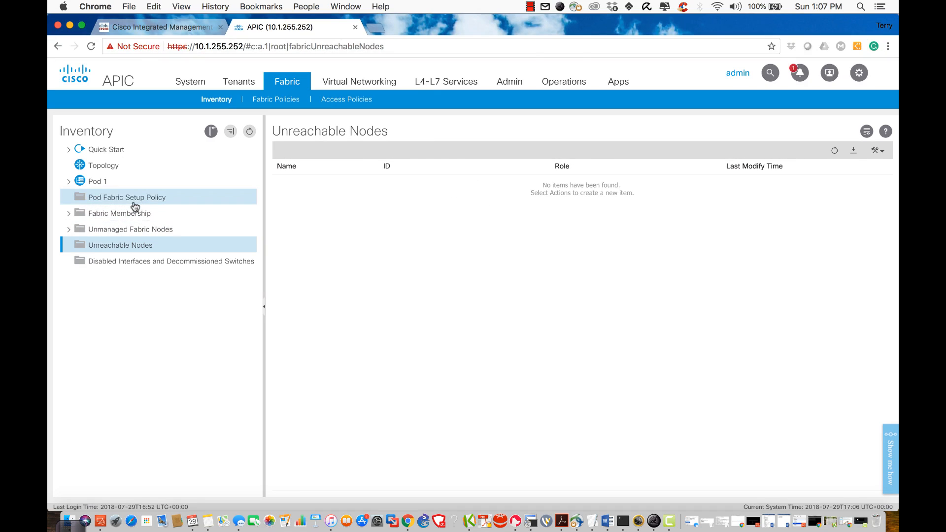
{"action": "left_click", "coordinate": [111, 217]}
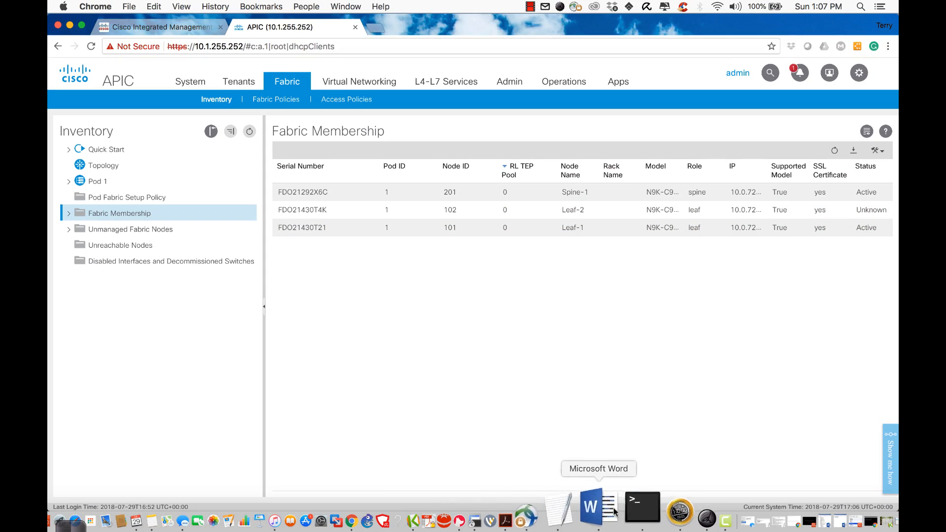
{"action": "left_click", "coordinate": [627, 512]}
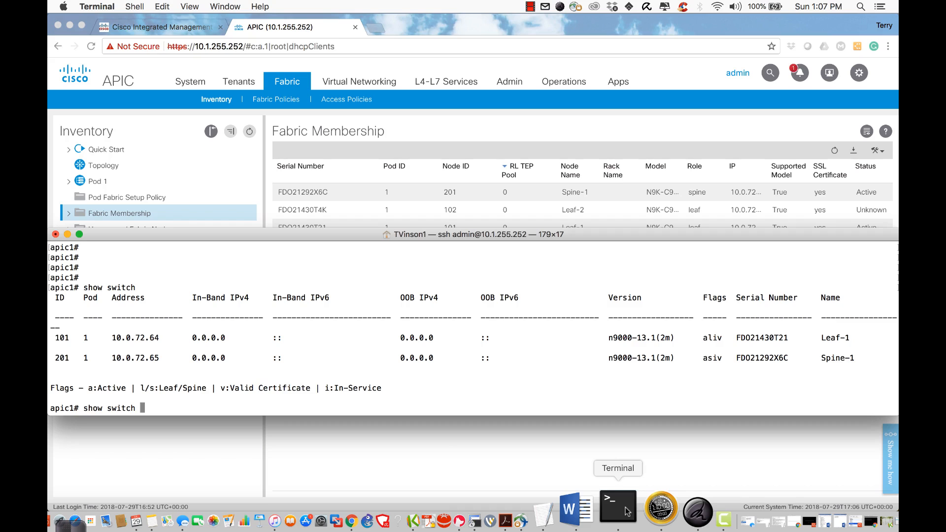
{"action": "key", "text": "Return"}
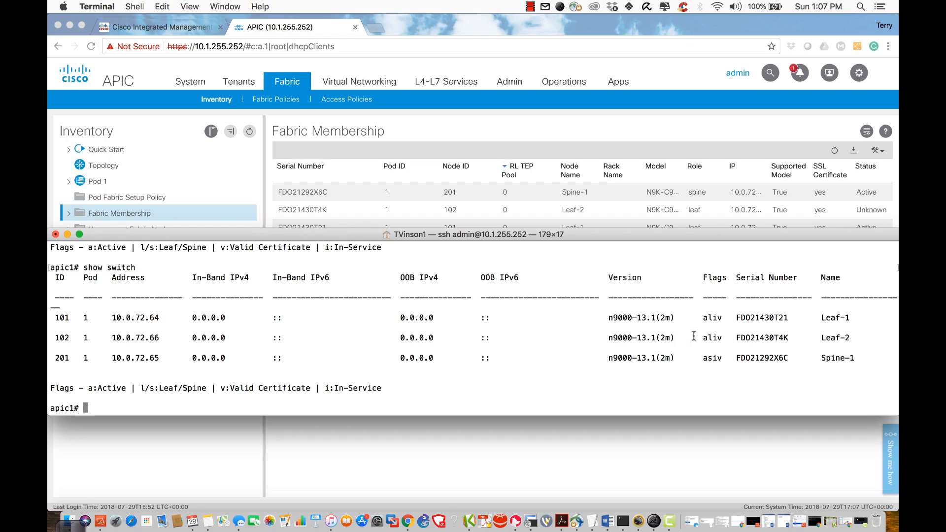
{"action": "double_click", "coordinate": [709, 356]}
{"action": "key", "text": "Up"}
{"action": "key", "text": "Return"}
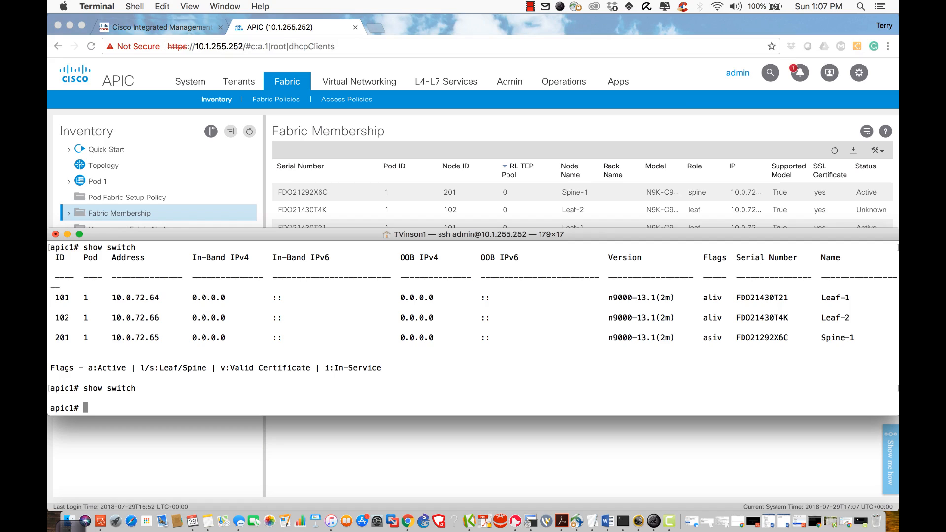
Step: Refresh Fabric Membership and rerun 'show switch' to confirm Leaf-2 active at 10.0.72.66
{"action": "key", "text": "Up"}
{"action": "key", "text": "Return"}
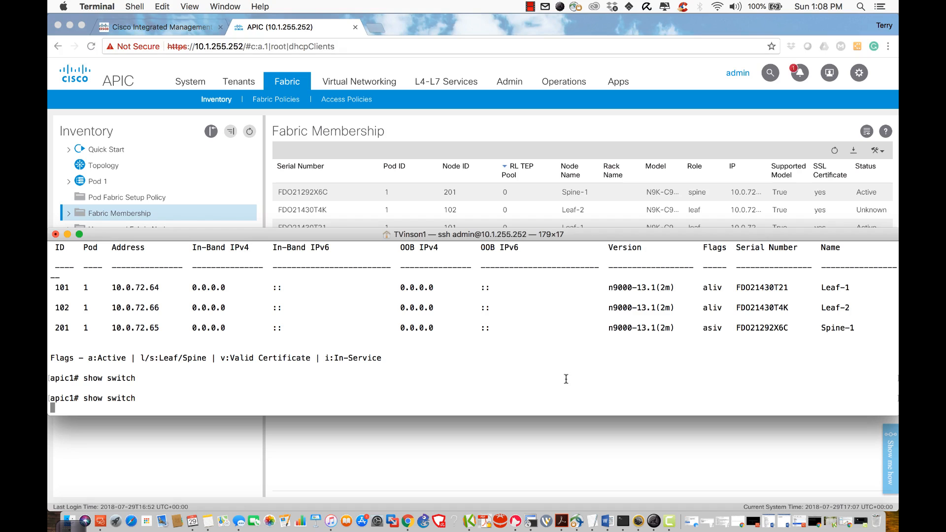
{"action": "left_click", "coordinate": [484, 469]}
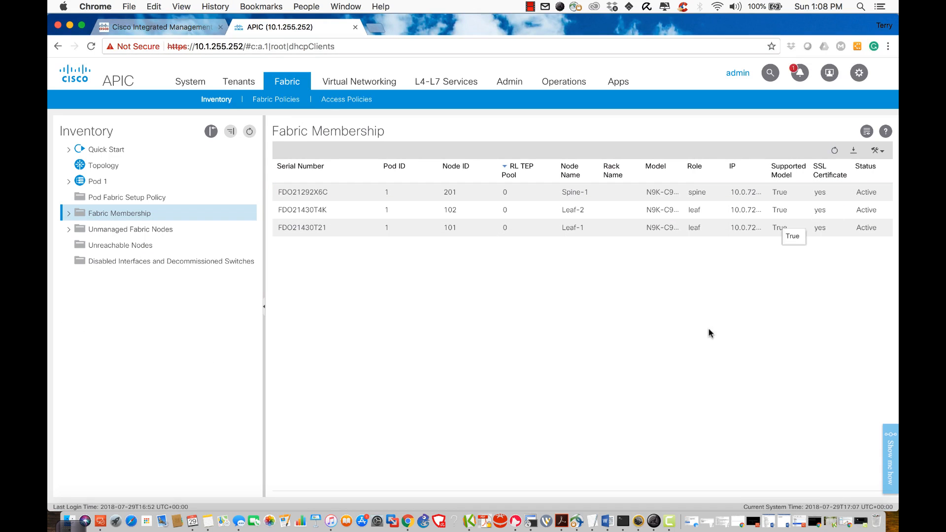
{"action": "left_click", "coordinate": [836, 149]}
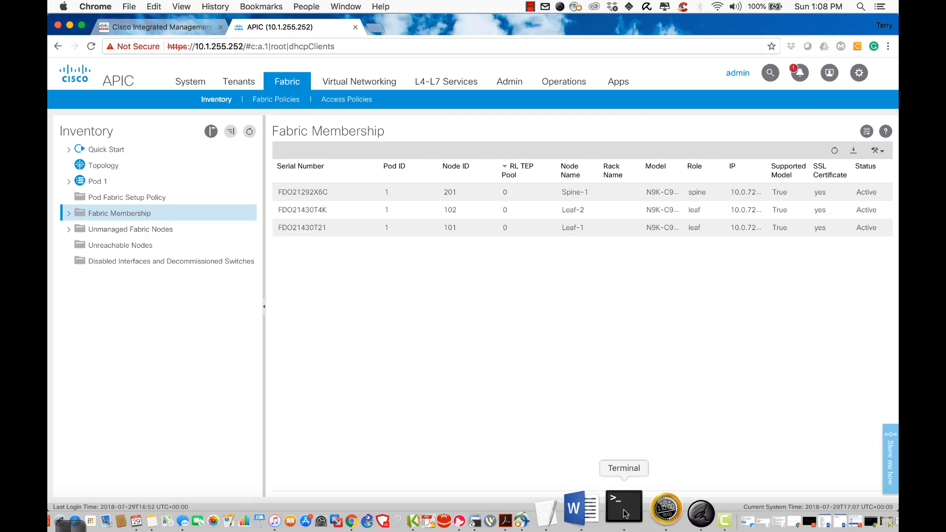
{"action": "left_click", "coordinate": [623, 520]}
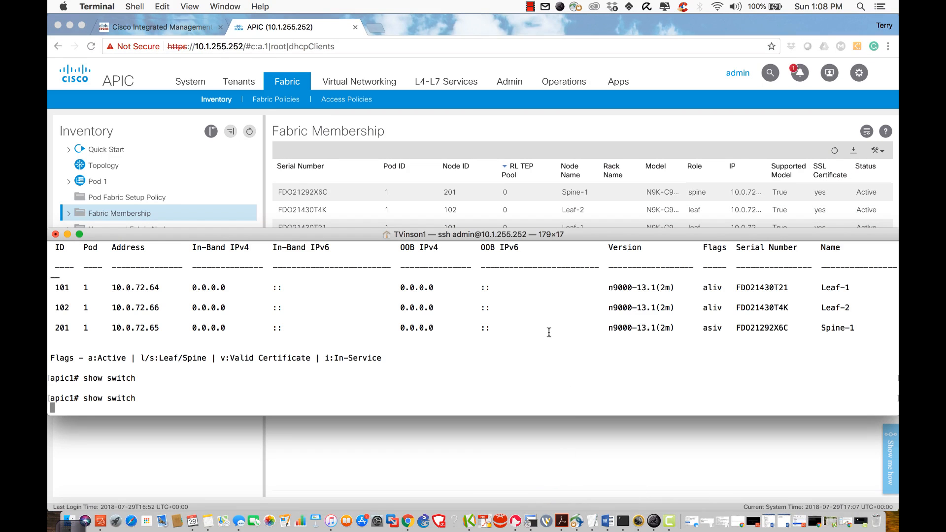
{"action": "key", "text": "ctrl+c"}
{"action": "key", "text": "Up"}
{"action": "key", "text": "Return"}
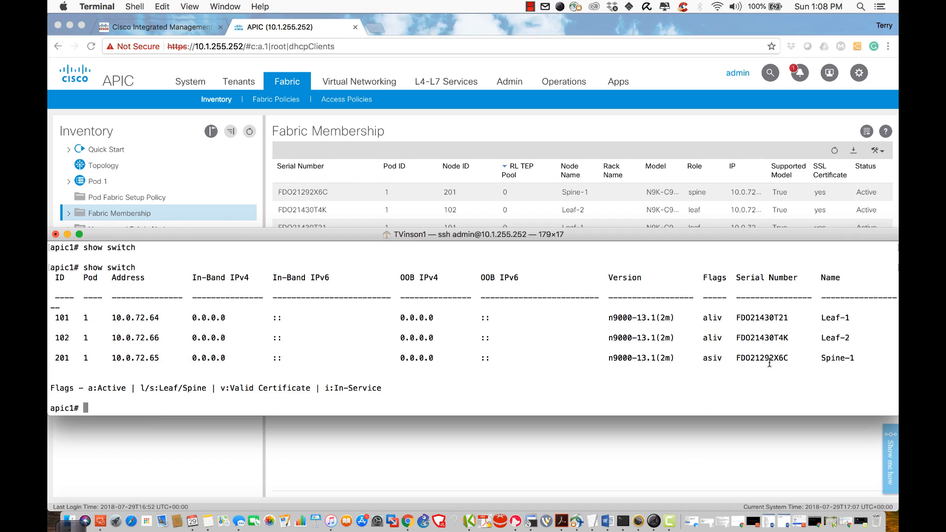
Step: Open the fabric topology and review Pod 1 health 73: Leaf-1 88, Leaf-2 85, Spine-1 87
{"action": "left_click", "coordinate": [601, 32]}
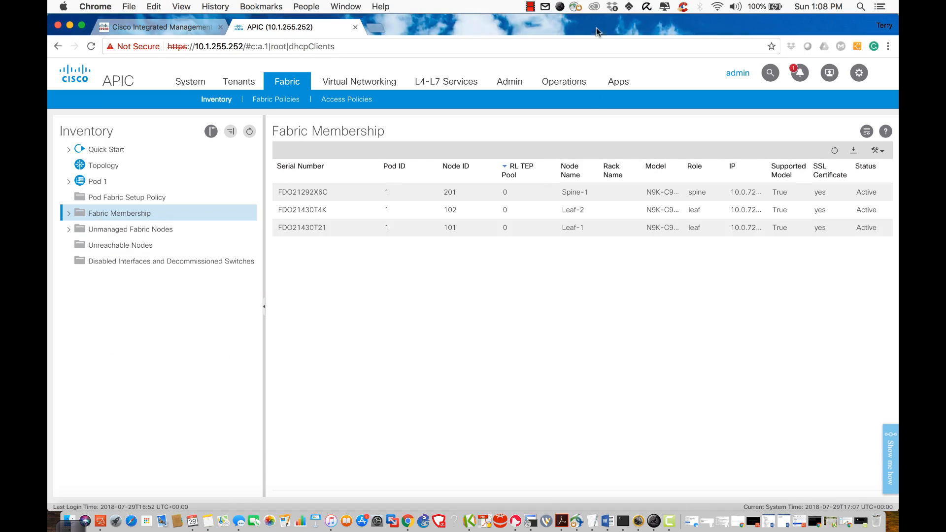
{"action": "left_click", "coordinate": [94, 166]}
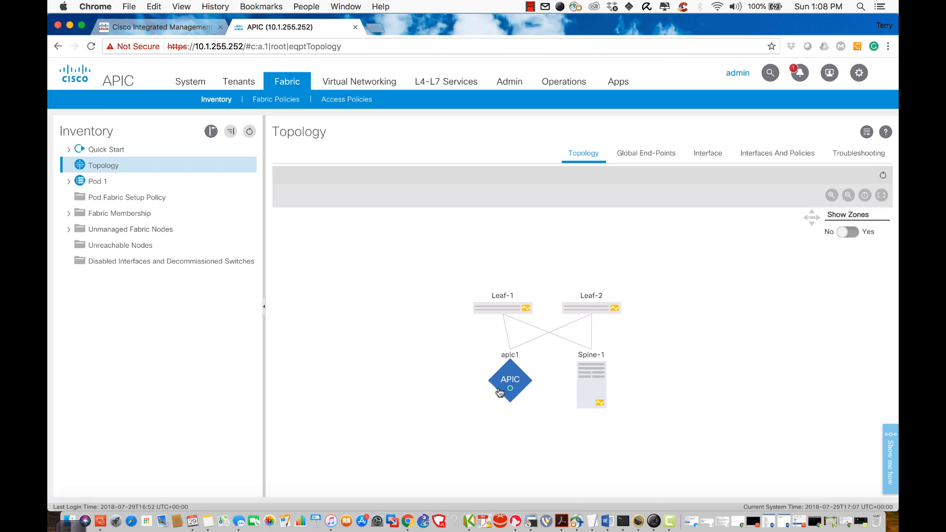
{"action": "mouse_move", "coordinate": [592, 359]}
{"action": "mouse_move", "coordinate": [613, 310]}
{"action": "mouse_move", "coordinate": [482, 310]}
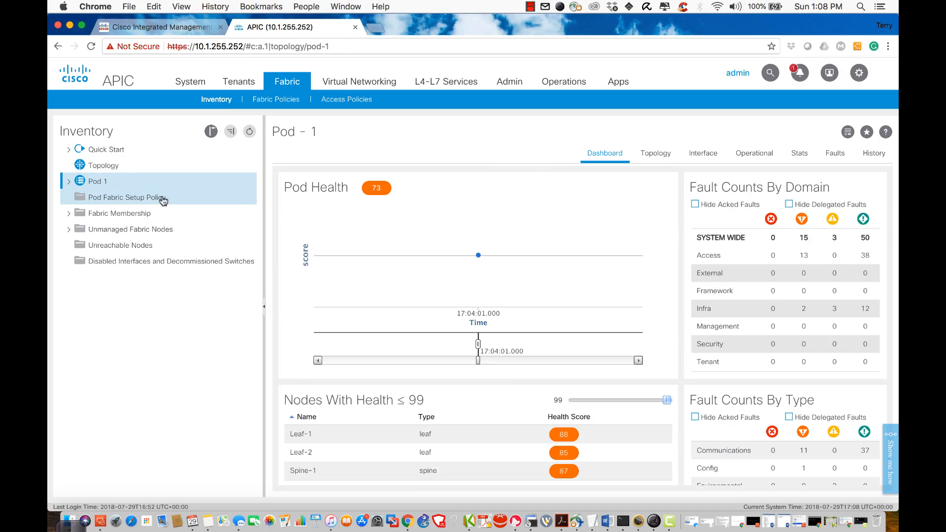
Step: Expand Pod 1 to list its three switches and open its Interface view
{"action": "left_click", "coordinate": [68, 182]}
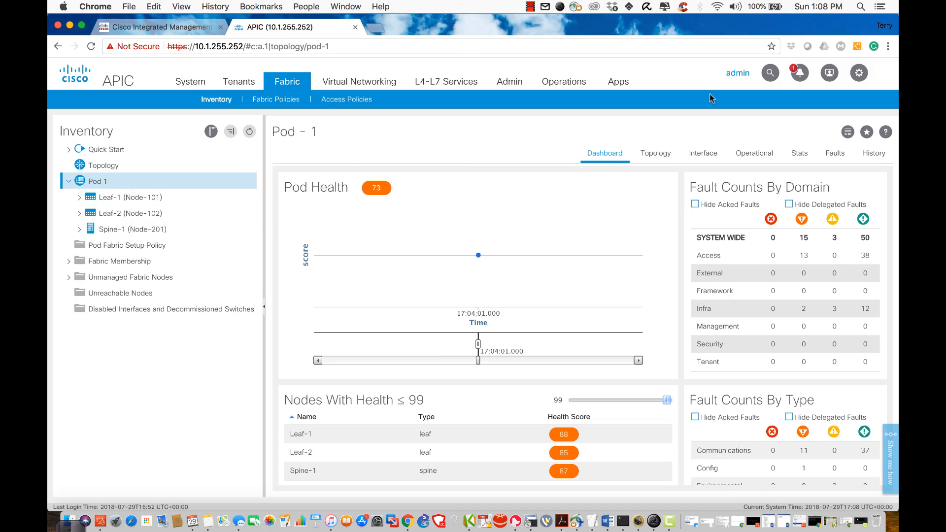
{"action": "left_click", "coordinate": [693, 155]}
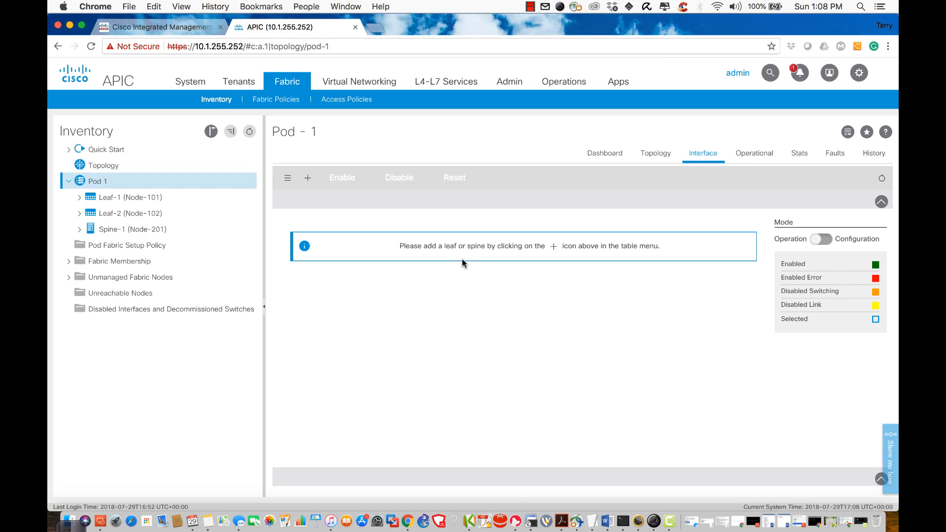
Step: Add Leaf-1 (Node-101) and Leaf-2 (Node-102) to the interface view and inspect their port grids
{"action": "left_click", "coordinate": [308, 178]}
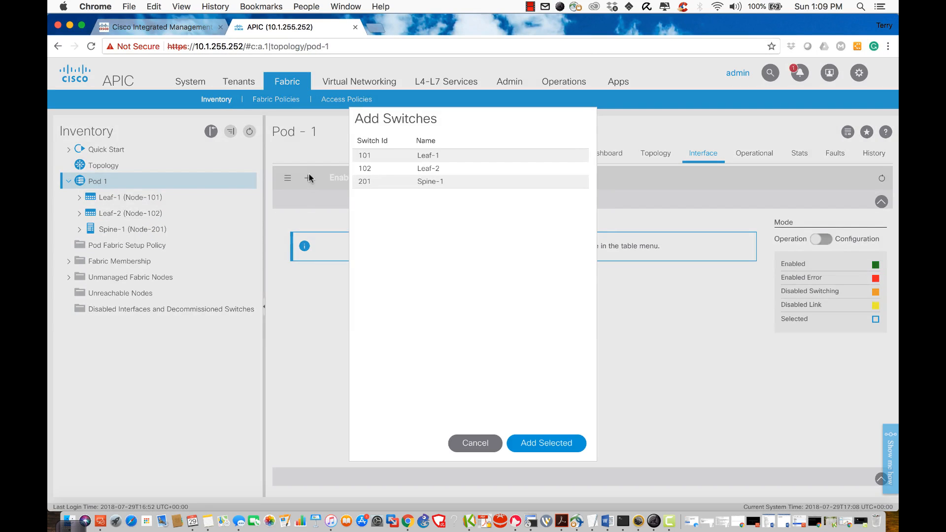
{"action": "left_click", "coordinate": [360, 155]}
{"action": "left_click", "coordinate": [363, 170]}
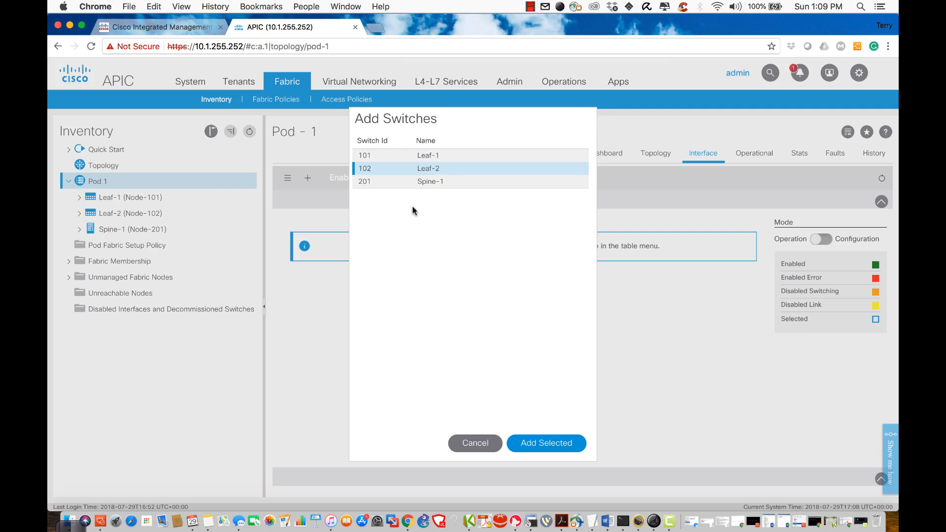
{"action": "left_click", "coordinate": [365, 156], "text": "shift"}
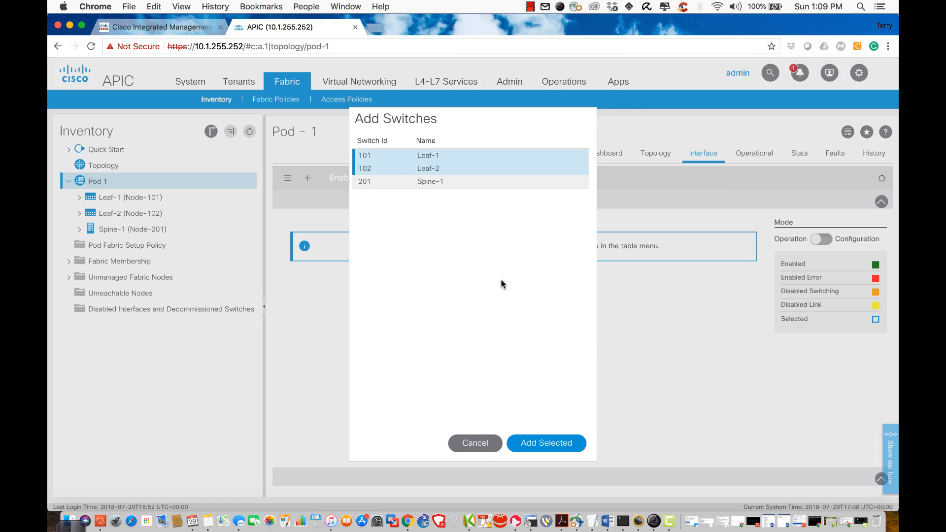
{"action": "left_click", "coordinate": [549, 443]}
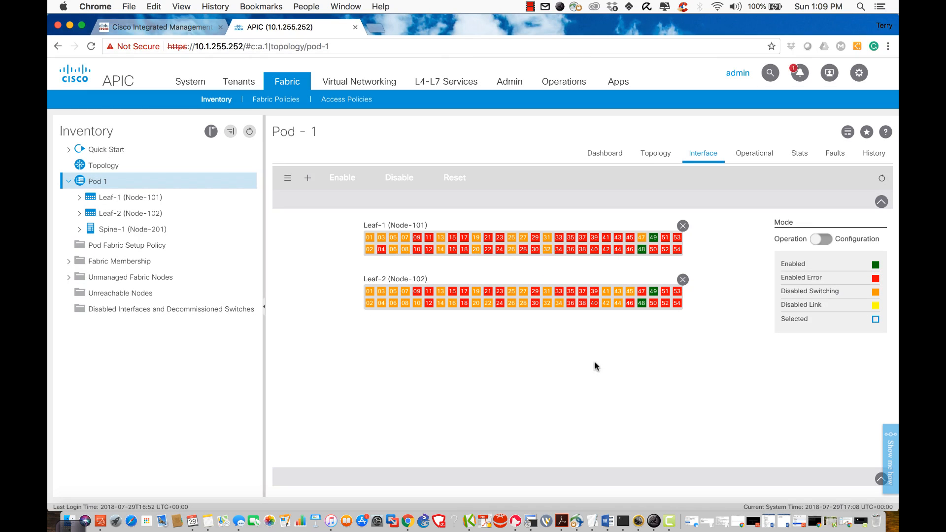
{"action": "mouse_move", "coordinate": [647, 249]}
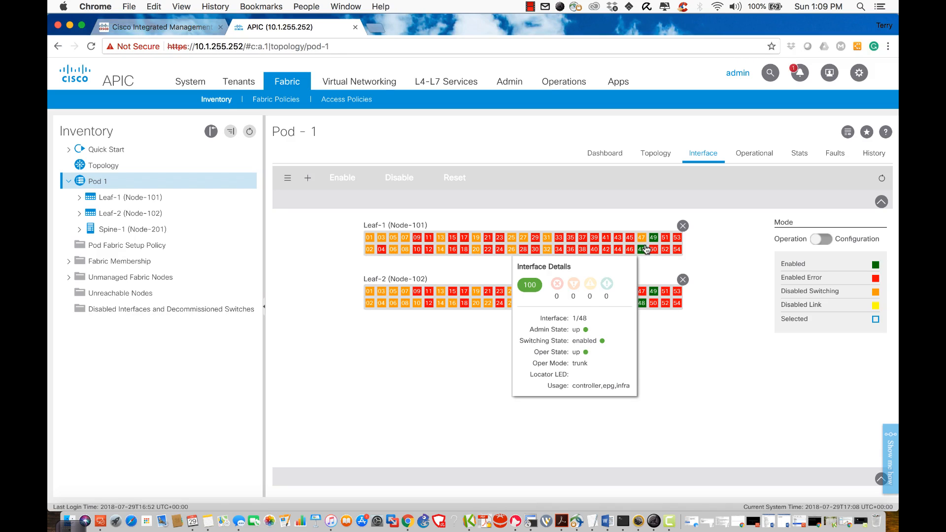
{"action": "mouse_move", "coordinate": [643, 303]}
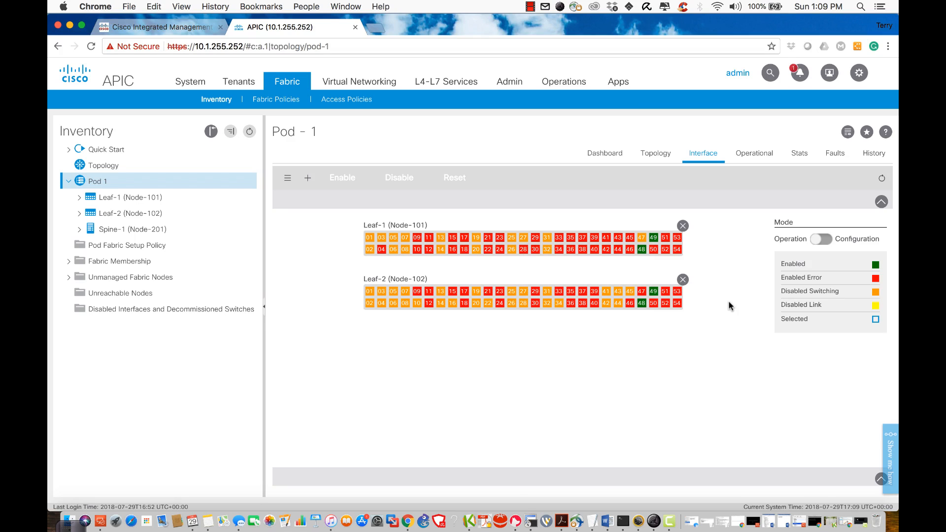
{"action": "mouse_move", "coordinate": [377, 244]}
{"action": "mouse_move", "coordinate": [462, 250]}
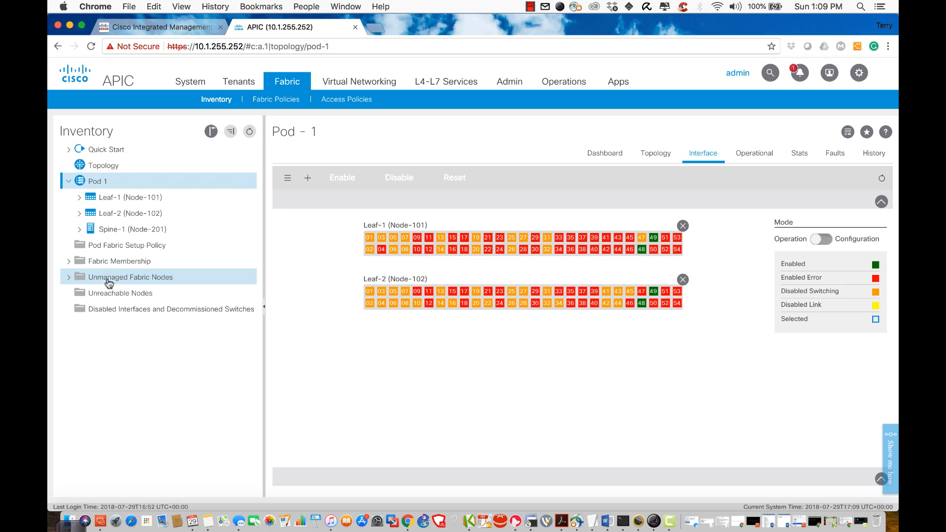
{"action": "left_click", "coordinate": [71, 280]}
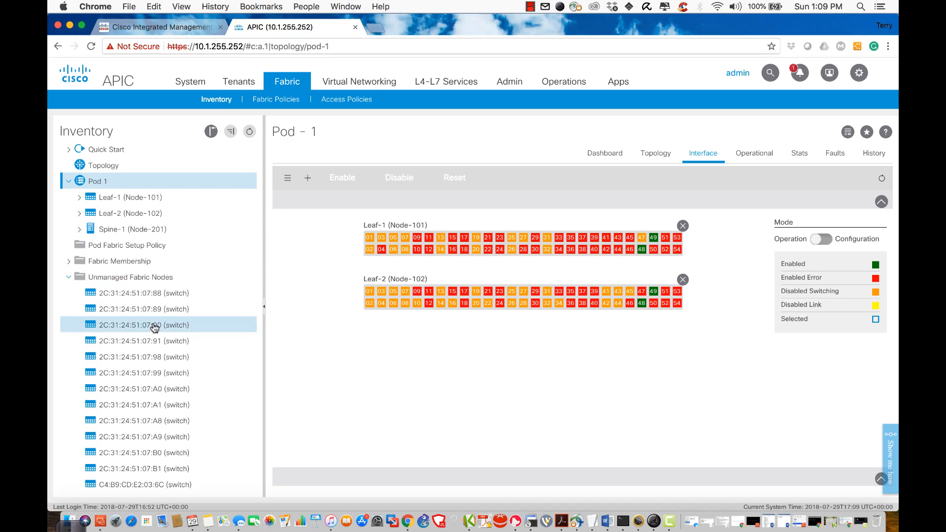
{"action": "scroll", "coordinate": [152, 327], "scroll_direction": "down", "scroll_amount": 5}
{"action": "scroll", "coordinate": [155, 327], "scroll_direction": "down", "scroll_amount": 10}
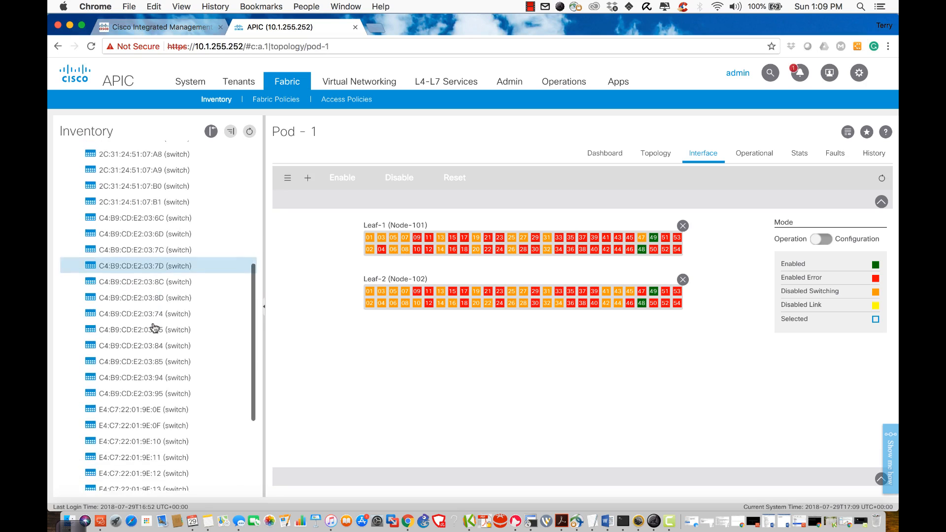
{"action": "scroll", "coordinate": [154, 327], "scroll_direction": "up", "scroll_amount": 15}
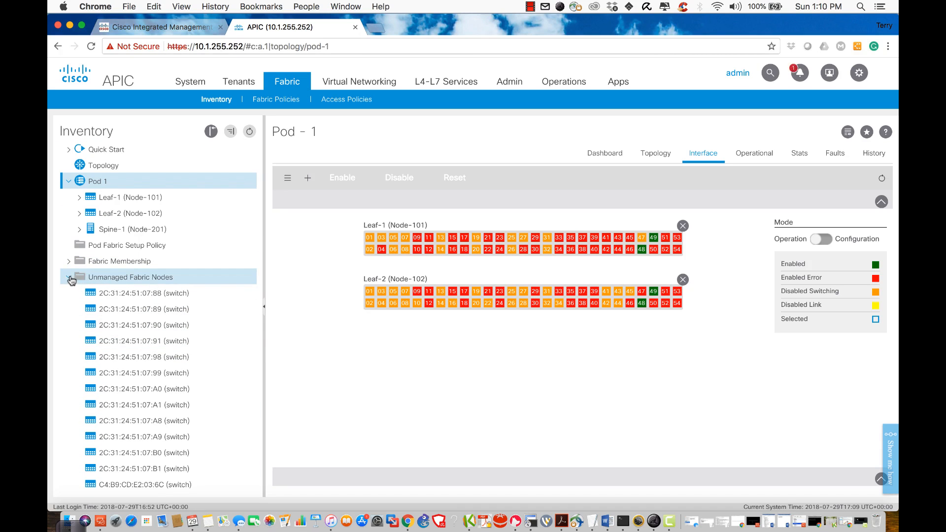
{"action": "left_click", "coordinate": [69, 277]}
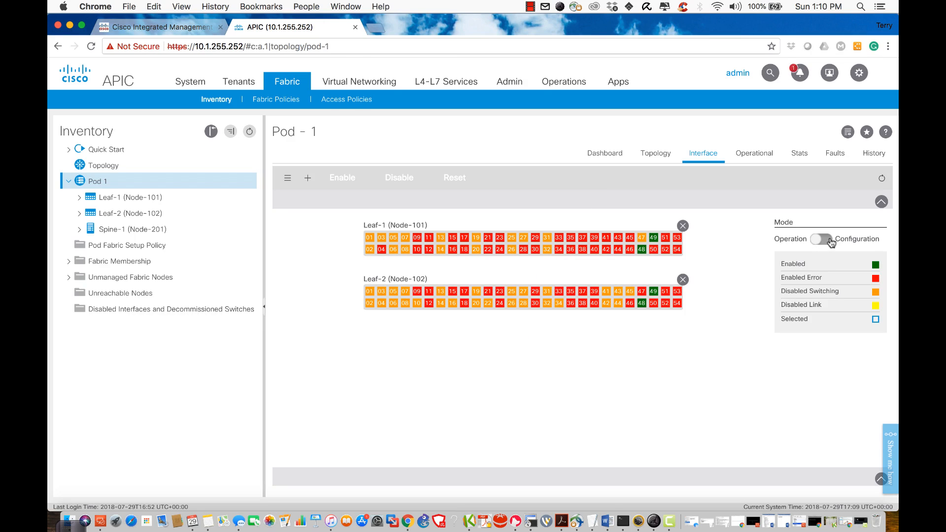
Step: In configuration mode, make Leaf-1 ports 1/5 and 1/6 FEX ports with FEX ID 101
{"action": "left_click", "coordinate": [832, 242]}
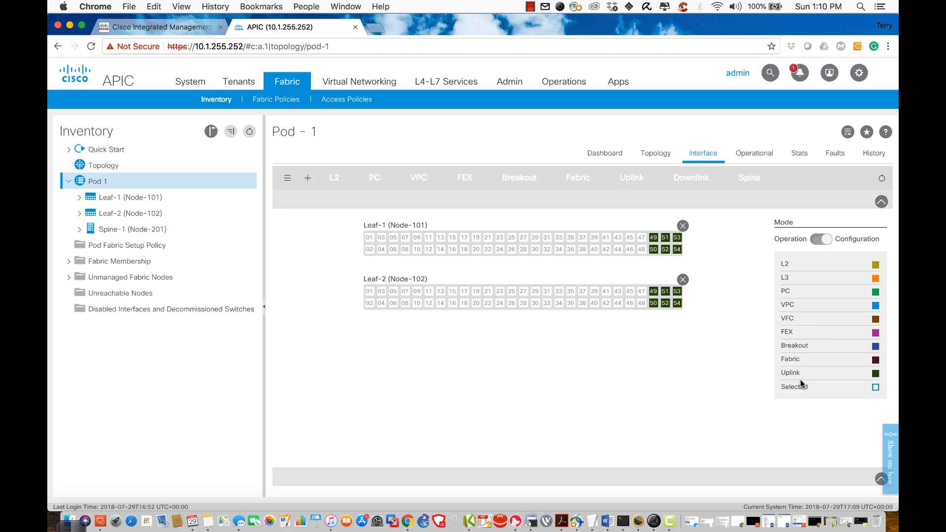
{"action": "left_click", "coordinate": [393, 242]}
{"action": "left_click", "coordinate": [393, 249]}
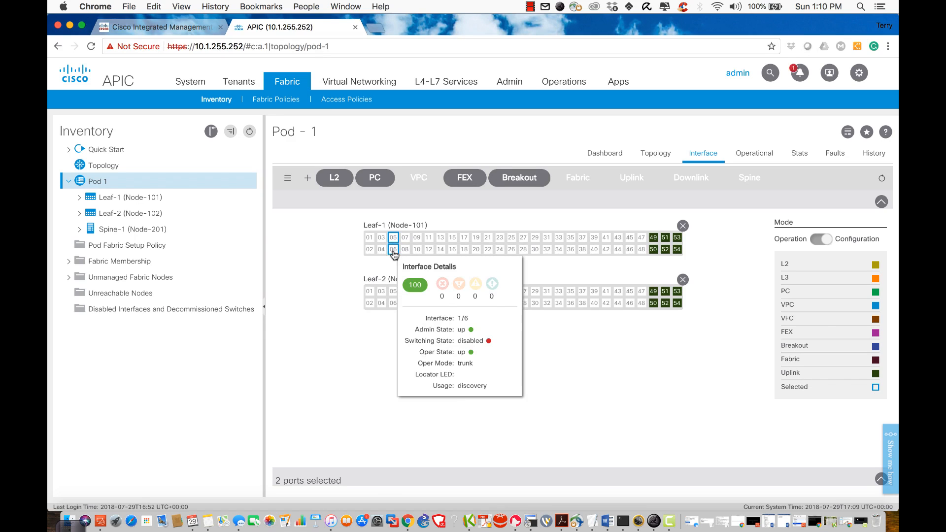
{"action": "left_click", "coordinate": [467, 178]}
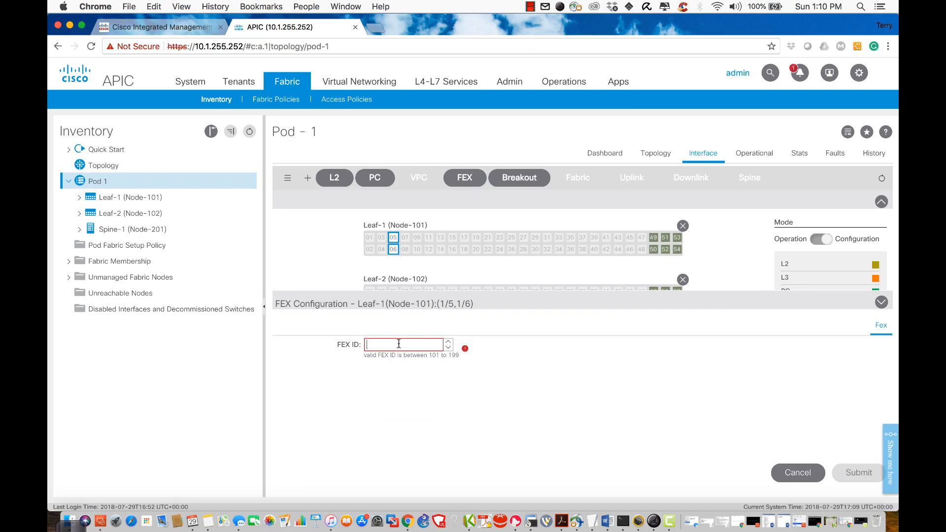
{"action": "type", "text": "101"}
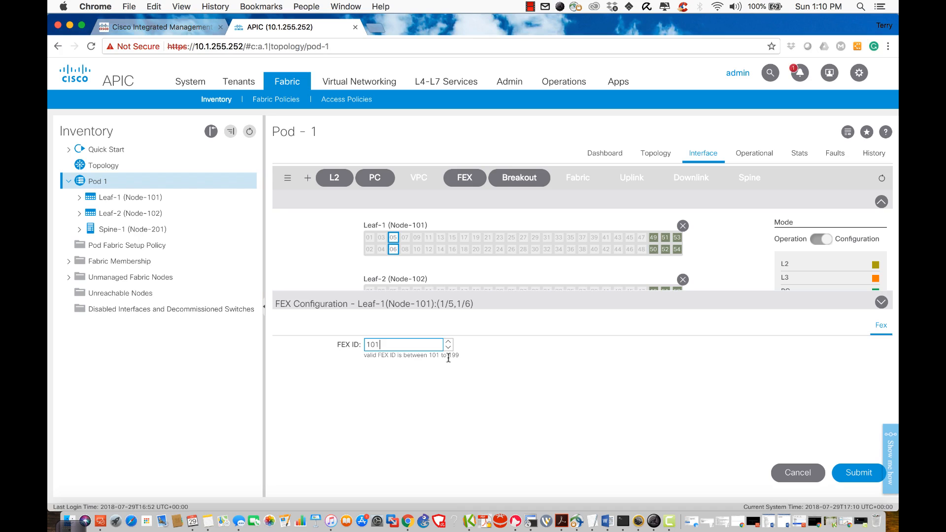
{"action": "left_click", "coordinate": [863, 473]}
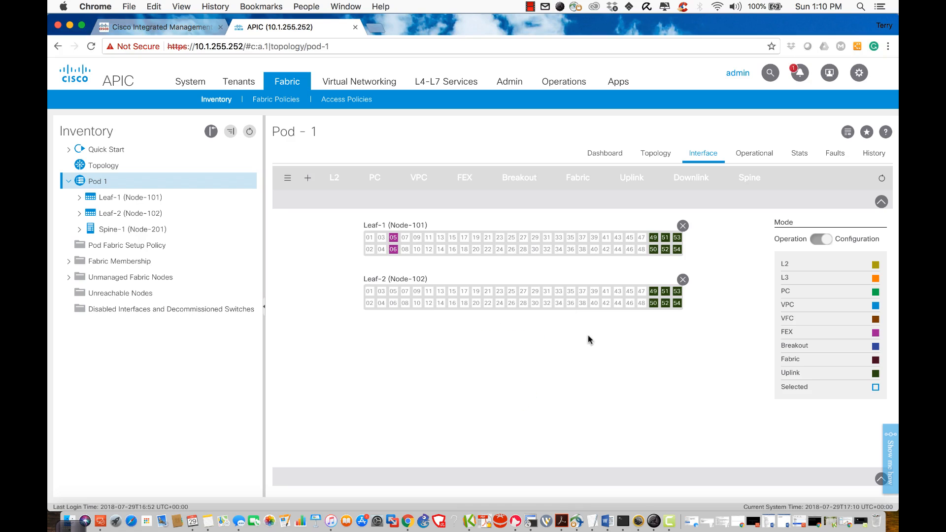
{"action": "mouse_move", "coordinate": [394, 239]}
Step: Run 'show run' in the SSH session and page through the full running configuration
{"action": "left_click", "coordinate": [623, 521]}
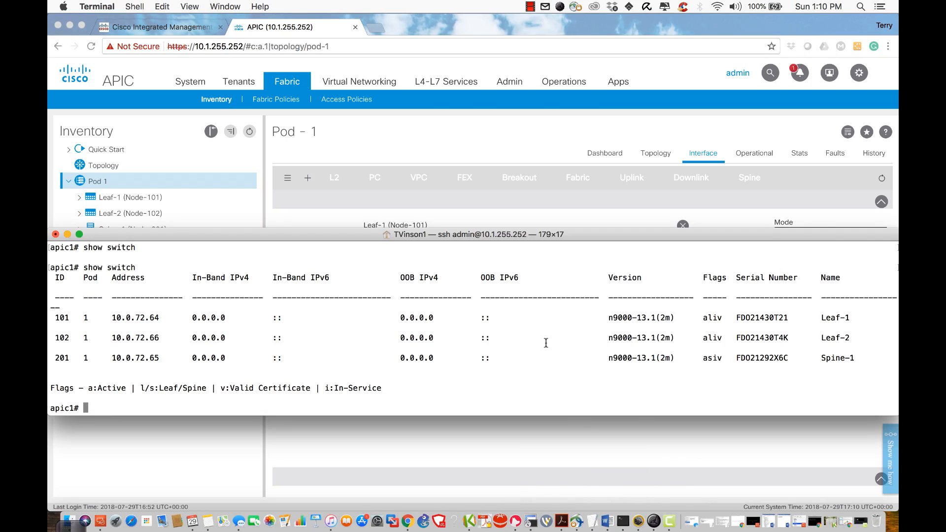
{"action": "key", "text": "Return"}
{"action": "key", "text": "Return"}
{"action": "key", "text": "Return"}
{"action": "key", "text": "Return"}
{"action": "key", "text": "Return"}
{"action": "type", "text": "show run"}
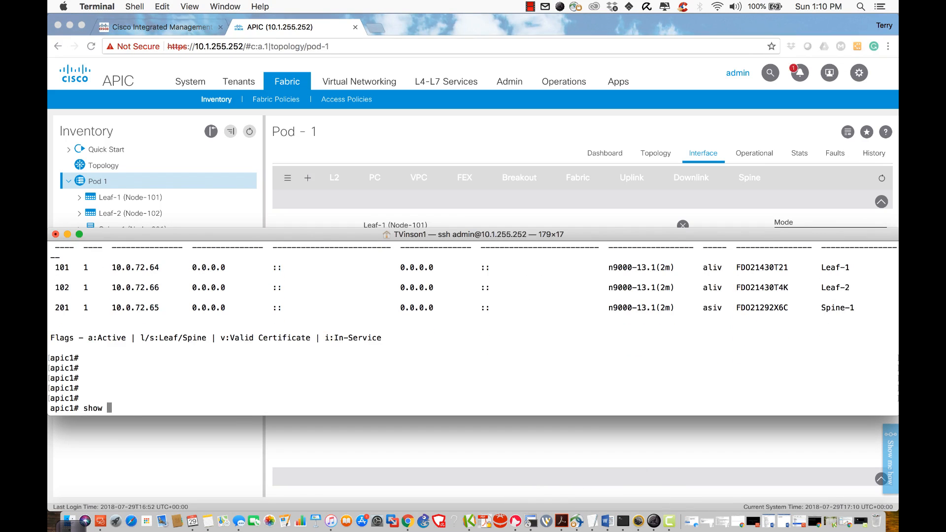
{"action": "key", "text": "Return"}
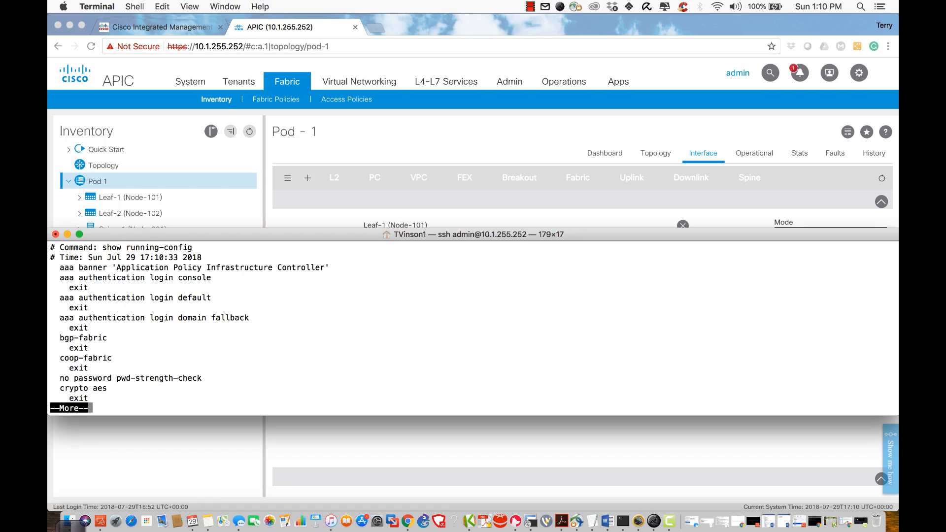
{"action": "key", "text": "space"}
{"action": "key", "text": "space"}
{"action": "key", "text": "space"}
{"action": "key", "text": "space"}
{"action": "key", "text": "space"}
{"action": "key", "text": "space"}
{"action": "key", "text": "space"}
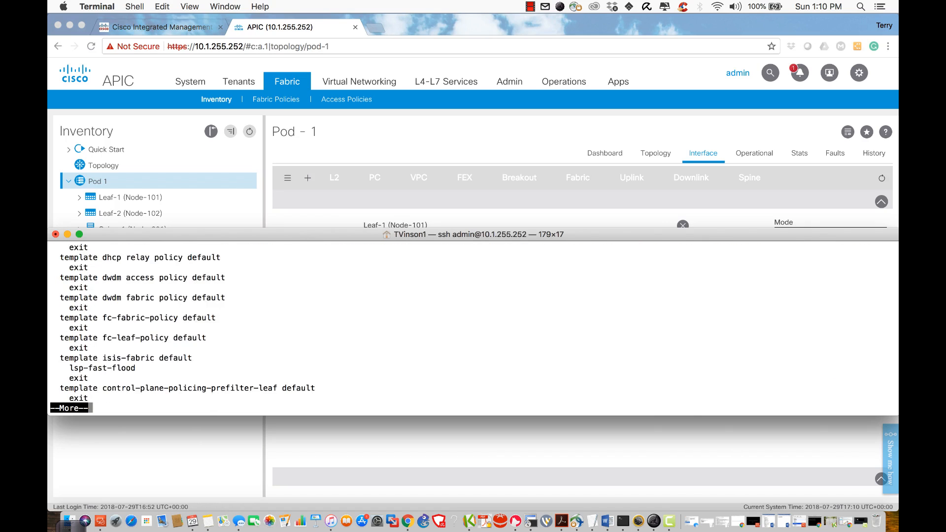
{"action": "key", "text": "space"}
{"action": "key", "text": "space"}
{"action": "key", "text": "space"}
{"action": "key", "text": "space"}
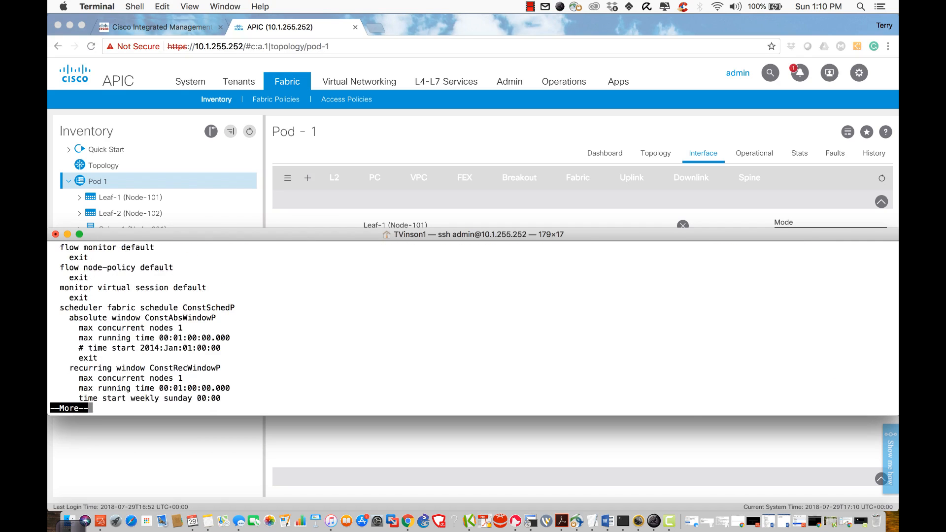
{"action": "key", "text": "space"}
{"action": "key", "text": "space"}
{"action": "type", "text": "q"}
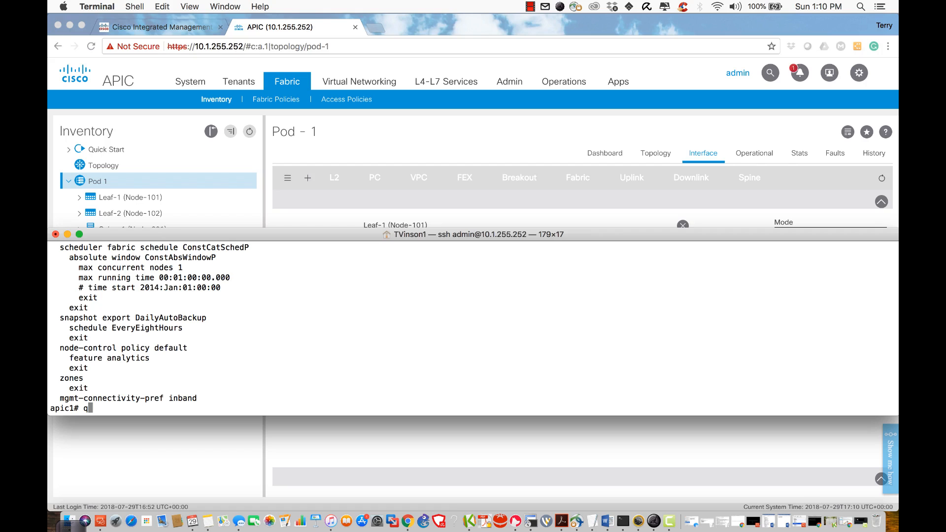
{"action": "key", "text": "BackSpace"}
Step: Run 'show run leaf 101' to confirm ethernet 1/5 and 1/6 have fex associate 101
{"action": "left_click_drag", "start_coordinate": [271, 237], "coordinate": [286, 273]}
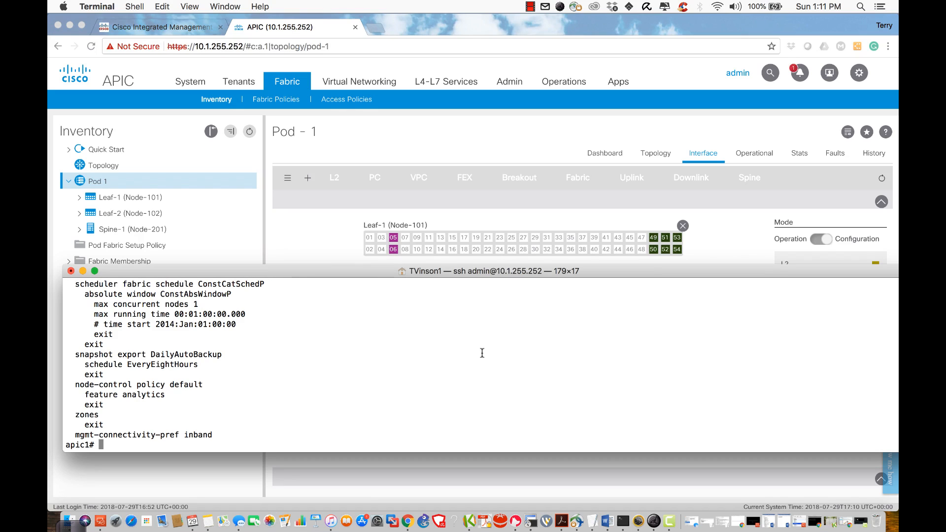
{"action": "type", "text": "show run leaf 101"}
{"action": "key", "text": "Return"}
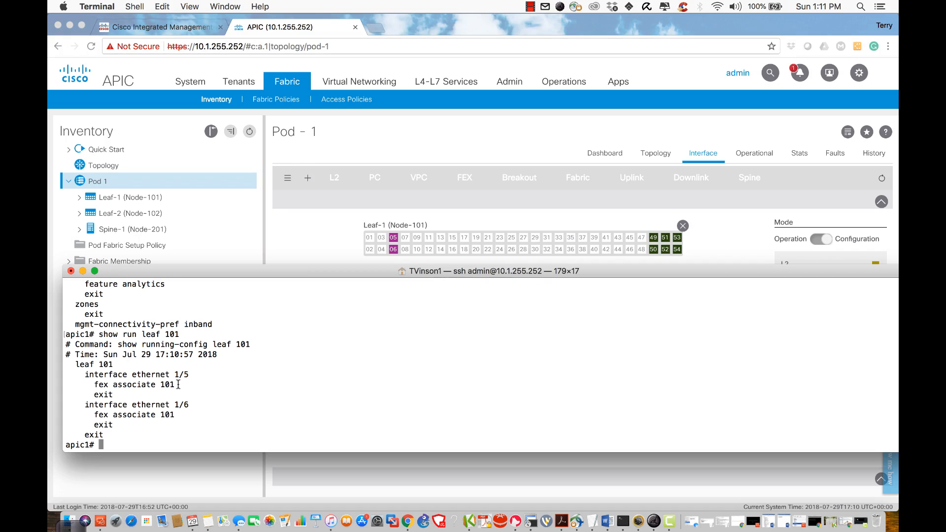
{"action": "left_click", "coordinate": [393, 241]}
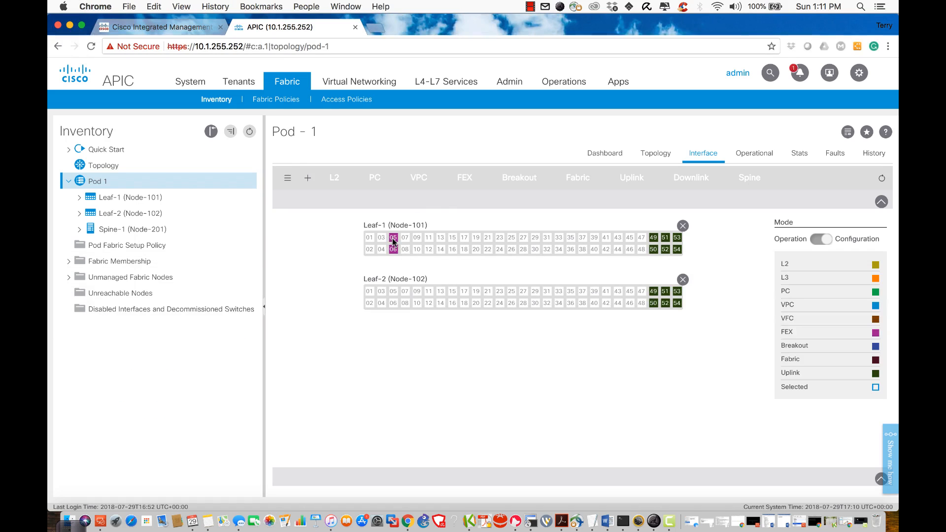
{"action": "mouse_move", "coordinate": [394, 254]}
{"action": "left_click", "coordinate": [623, 518]}
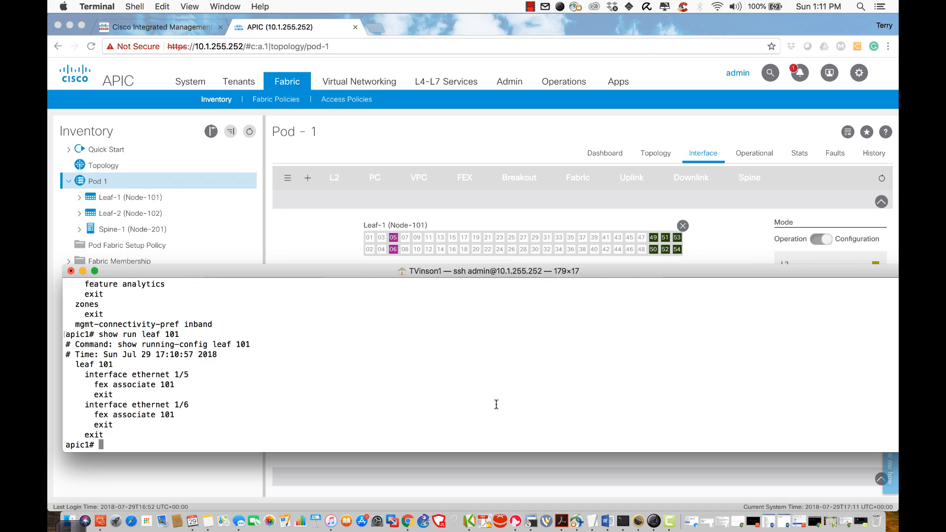
Step: Enter configuration mode for leaf 101 with 'configure' and 'leaf 101'
{"action": "type", "text": "configure"}
{"action": "key", "text": "Return"}
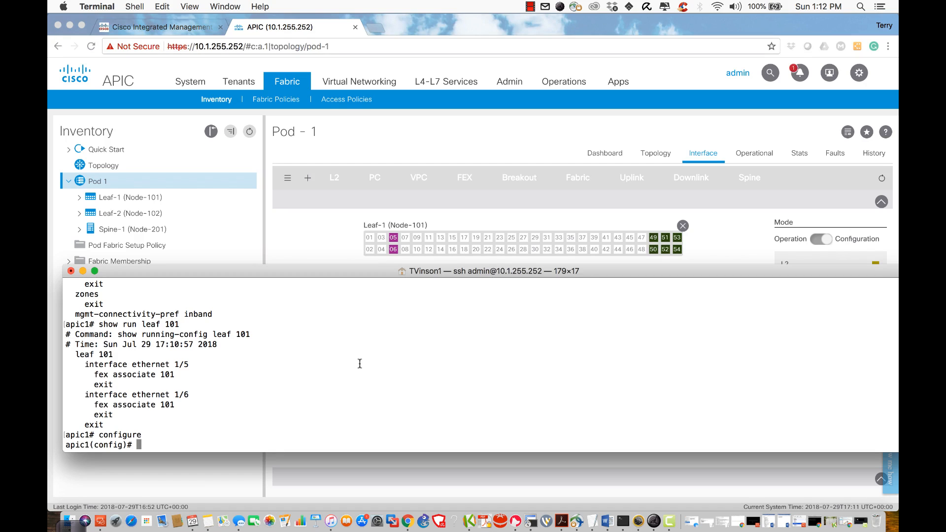
{"action": "type", "text": "lear 101"}
{"action": "key", "text": "Return"}
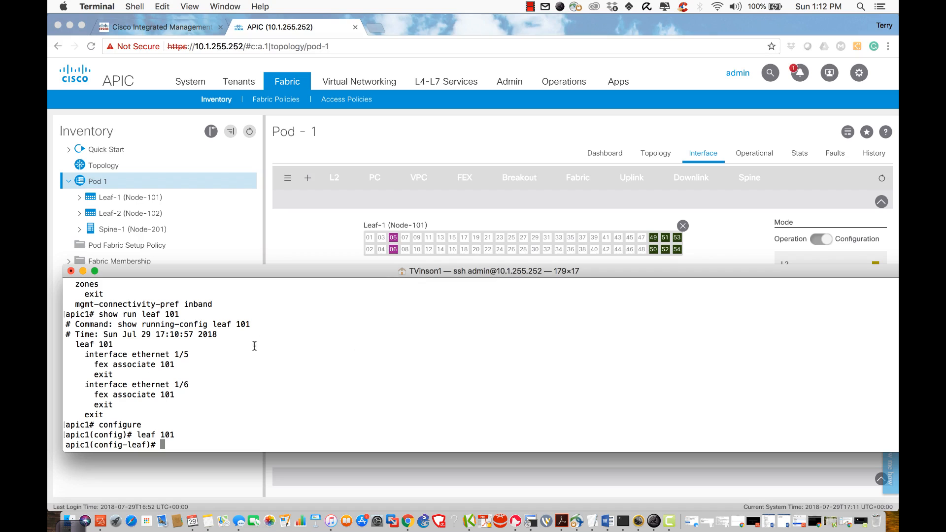
Step: Reprint leaf 101's running config showing ports 1/5 and 1/6 on FEX 101
{"action": "type", "text": "show run"}
{"action": "key", "text": "Return"}
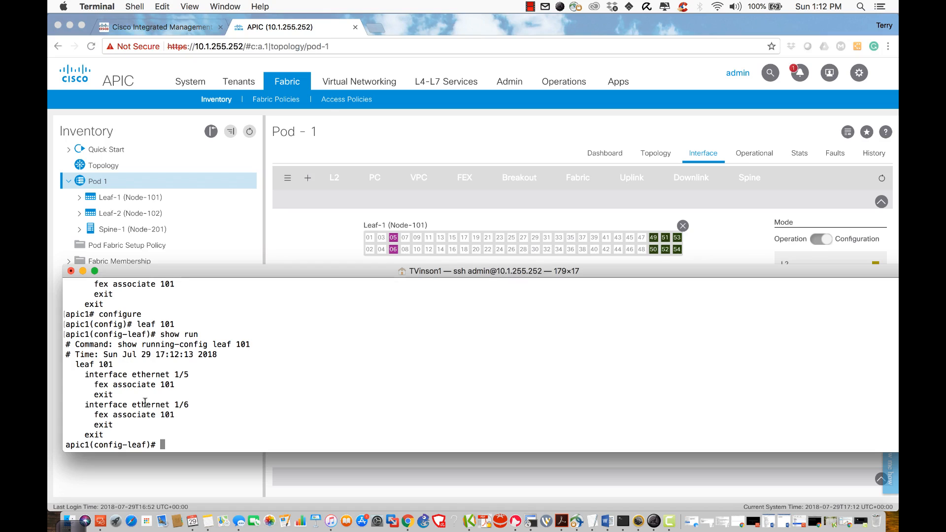
{"action": "double_click", "coordinate": [104, 449]}
{"action": "double_click", "coordinate": [105, 446]}
{"action": "type", "text": "interface ethernet 1/1"}
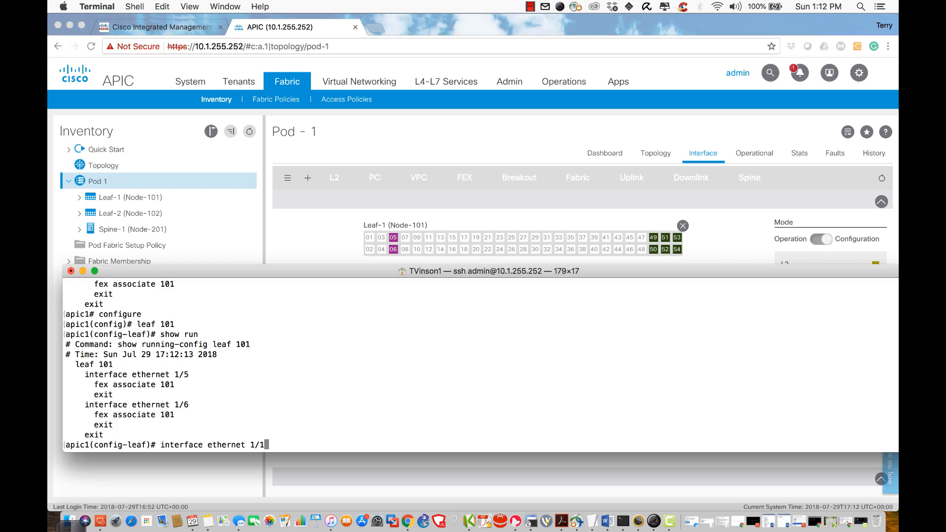
Step: Enter interface ethernet 1/5 configuration under leaf 101, retrying after syntax errors
{"action": "key", "text": "Return"}
{"action": "key", "text": "Up"}
{"action": "key", "text": "BackSpace"}
{"action": "type", "text": "2"}
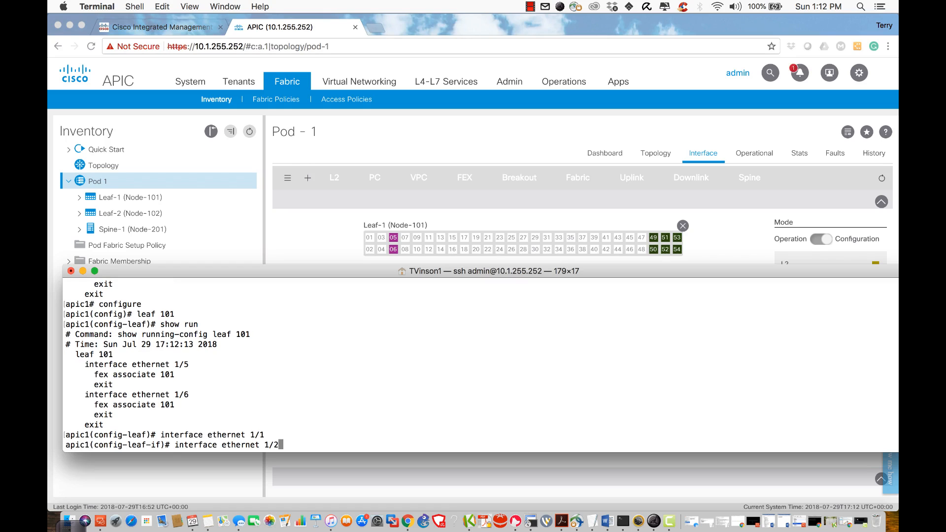
{"action": "key", "text": "BackSpace"}
{"action": "type", "text": "5"}
{"action": "key", "text": "Return"}
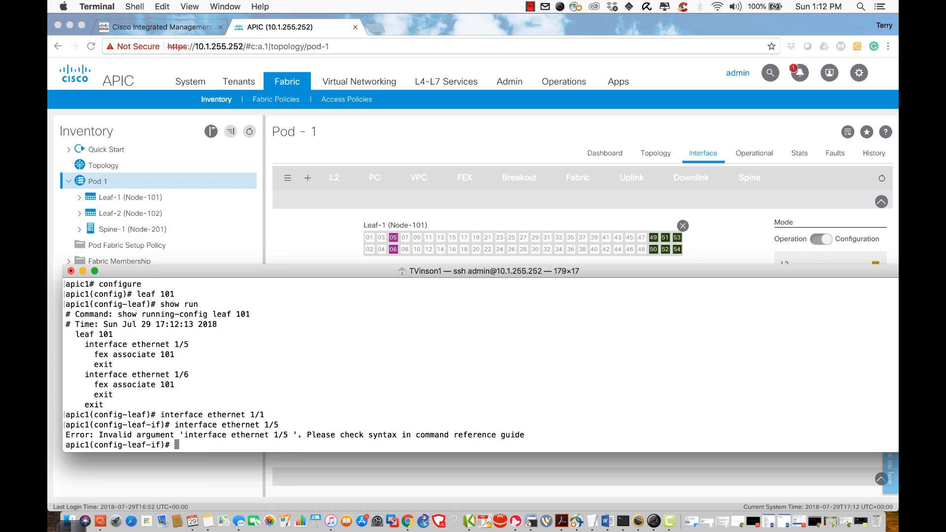
{"action": "key", "text": "Up"}
{"action": "key", "text": "BackSpace"}
{"action": "key", "text": "BackSpace"}
{"action": "key", "text": "BackSpace"}
{"action": "key", "text": "BackSpace"}
{"action": "key", "text": "BackSpace"}
{"action": "key", "text": "Tab"}
{"action": "key", "text": "Tab"}
{"action": "type", "text": "1/"}
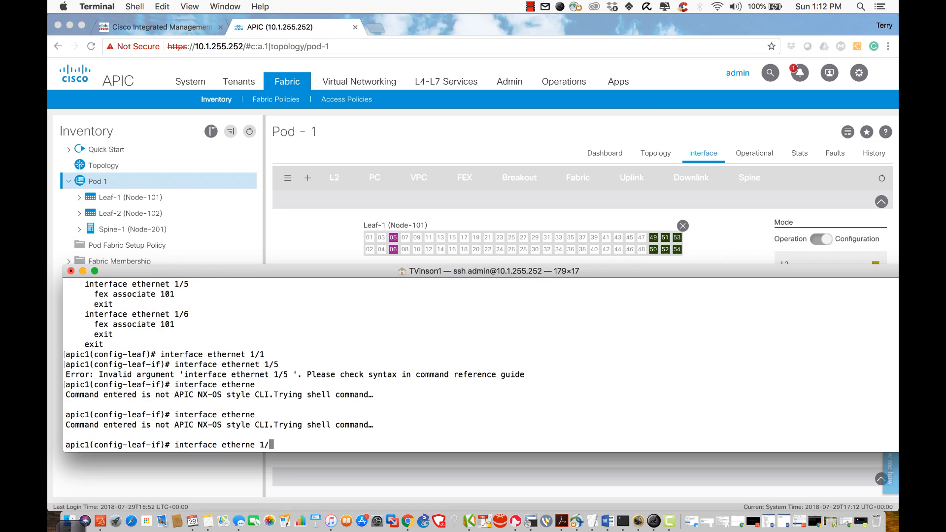
{"action": "type", "text": "5"}
{"action": "key", "text": "Return"}
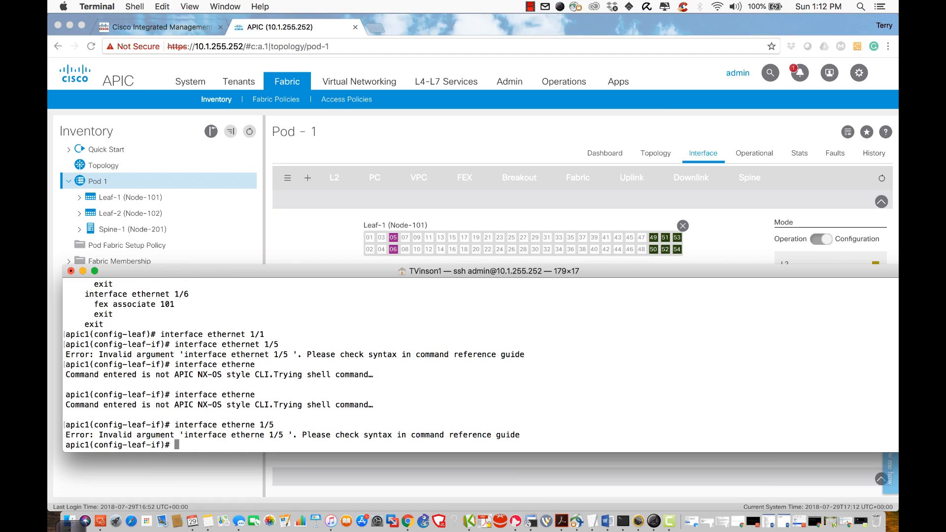
Step: Re-enter interface ethernet 1/5 and confirm the mode path with 'where'
{"action": "type", "text": "exit"}
{"action": "key", "text": "Return"}
{"action": "type", "text": "exit"}
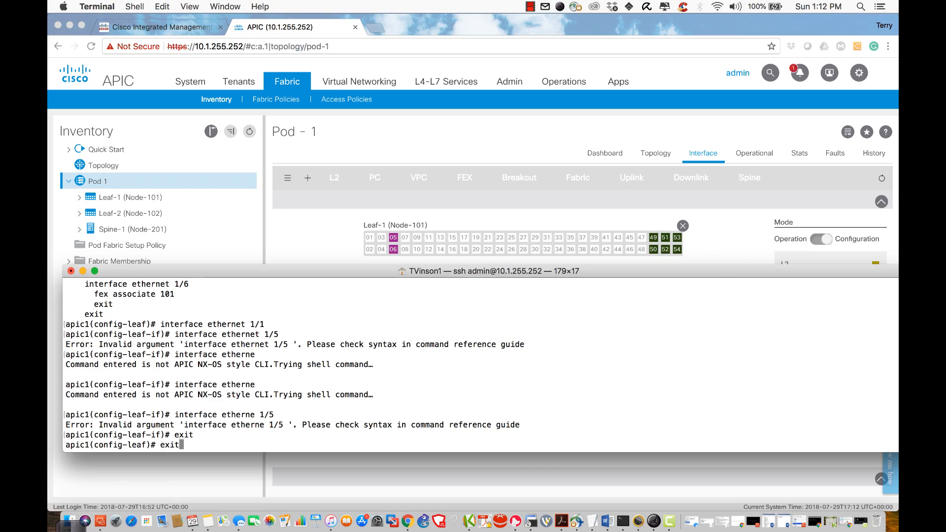
{"action": "key", "text": "BackSpace"}
{"action": "key", "text": "BackSpace"}
{"action": "key", "text": "Up"}
{"action": "key", "text": "Up"}
{"action": "key", "text": "BackSpace"}
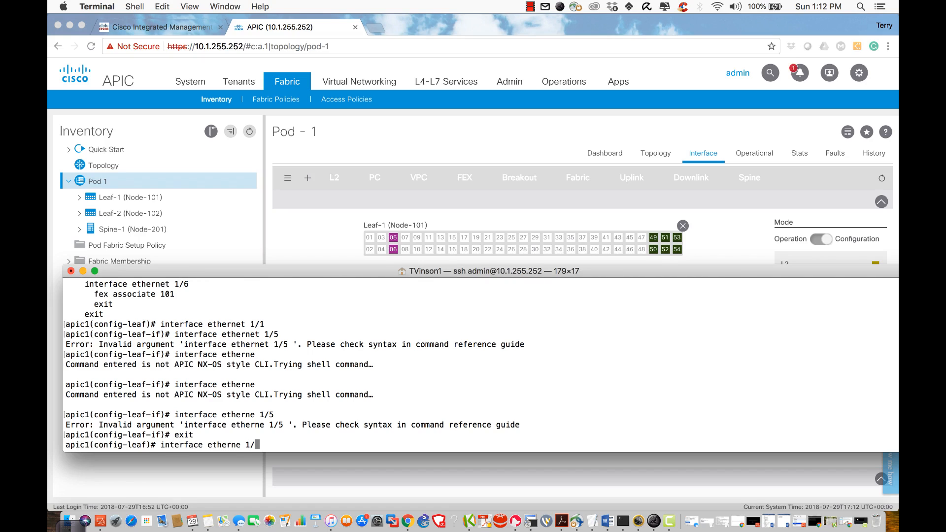
{"action": "type", "text": "5"}
{"action": "key", "text": "Return"}
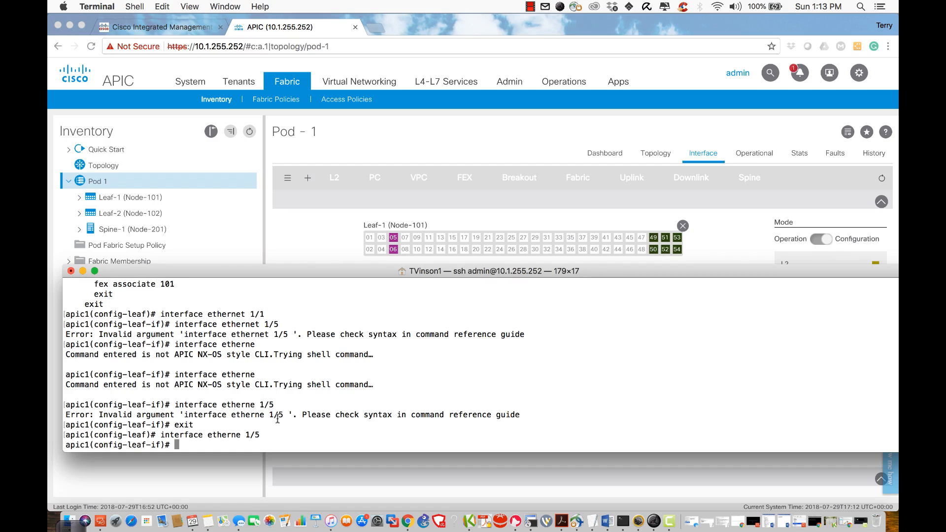
{"action": "left_click_drag", "start_coordinate": [289, 417], "coordinate": [180, 416]}
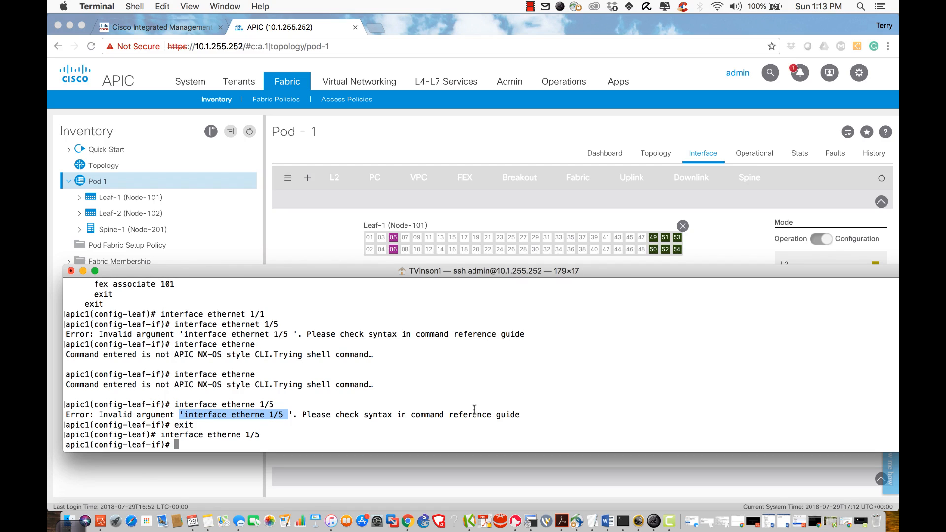
{"action": "type", "text": "whe"}
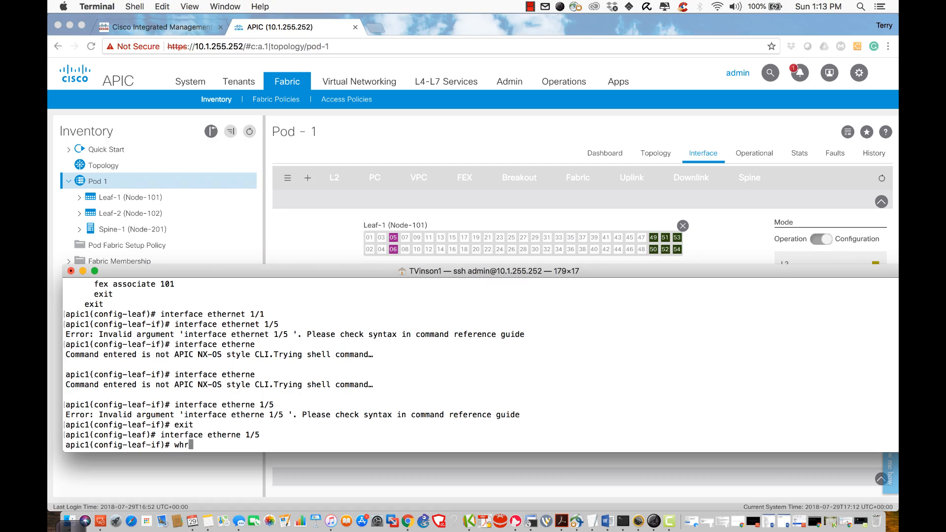
{"action": "type", "text": "re"}
{"action": "key", "text": "Return"}
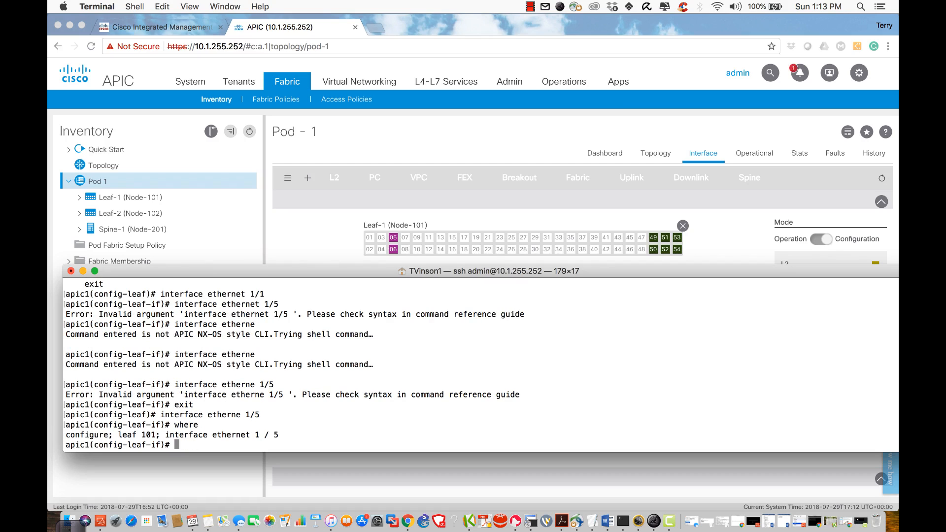
Step: Remove FEX 101 from ethernet 1/5 with 'no fex associate 101' and check its now-empty config
{"action": "double_click", "coordinate": [134, 434]}
{"action": "double_click", "coordinate": [266, 435]}
{"action": "type", "text": "no fex associate 101"}
{"action": "key", "text": "Return"}
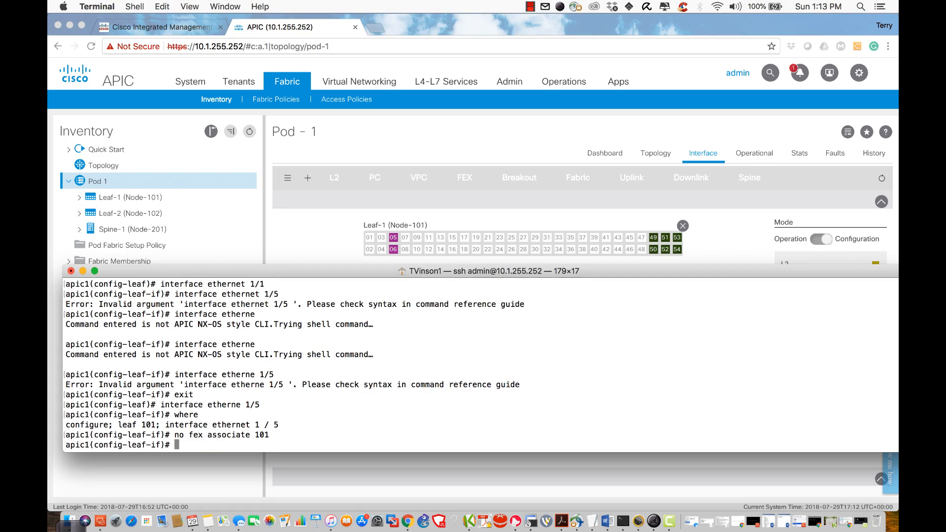
{"action": "type", "text": "show run"}
{"action": "key", "text": "Return"}
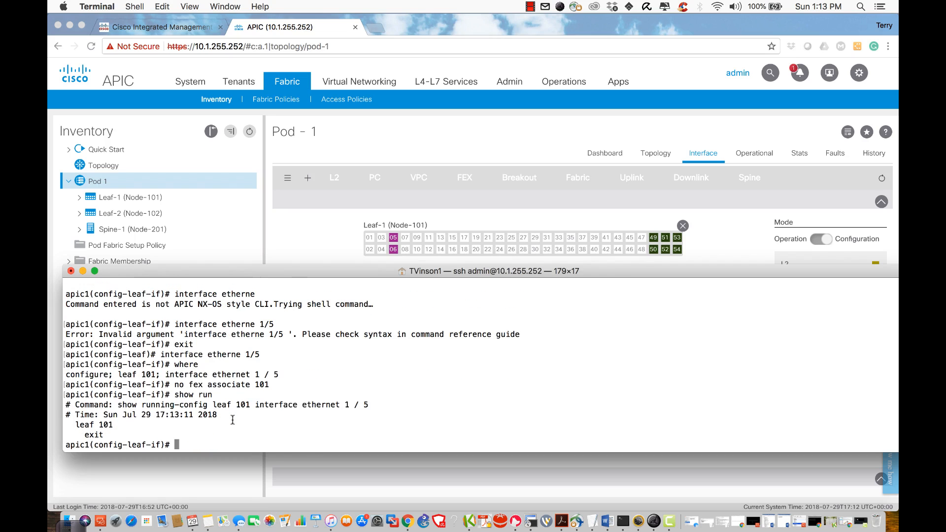
{"action": "triple_click", "coordinate": [102, 425]}
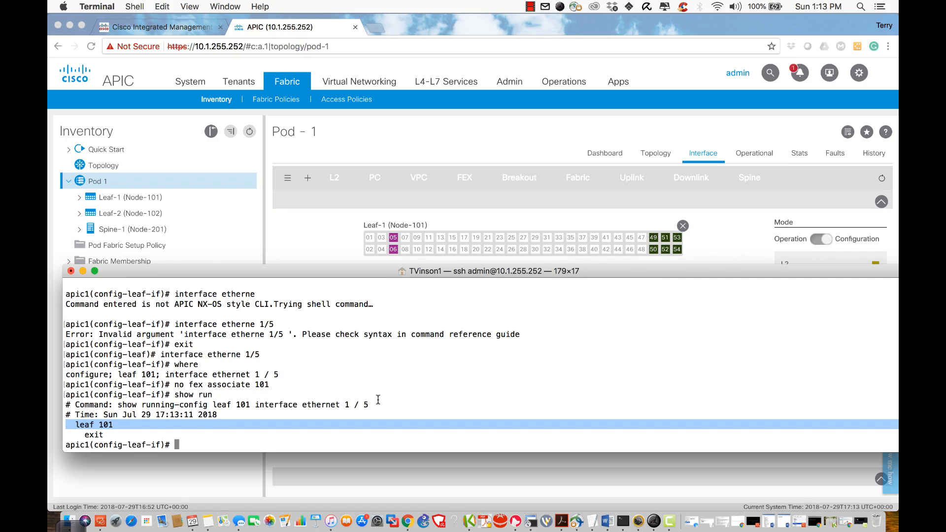
{"action": "type", "text": "show run"}
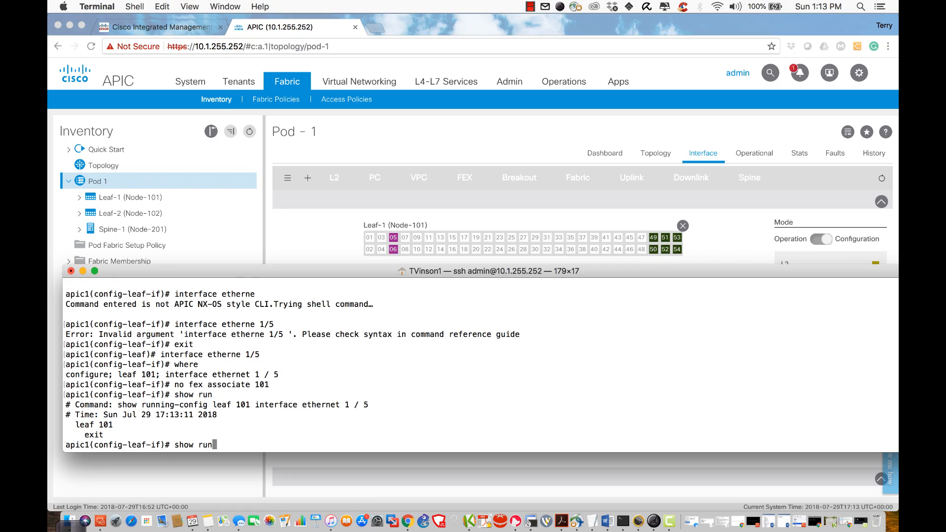
{"action": "key", "text": "Return"}
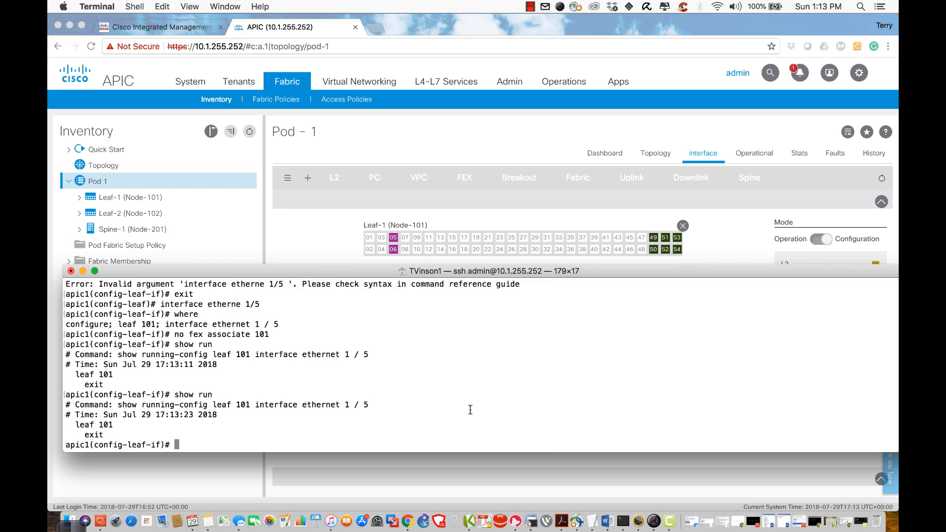
Step: Return to leaf level and show leaf 101's config, now only ethernet 1/6 on FEX 101
{"action": "type", "text": "exit"}
{"action": "key", "text": "Return"}
{"action": "type", "text": "sho w"}
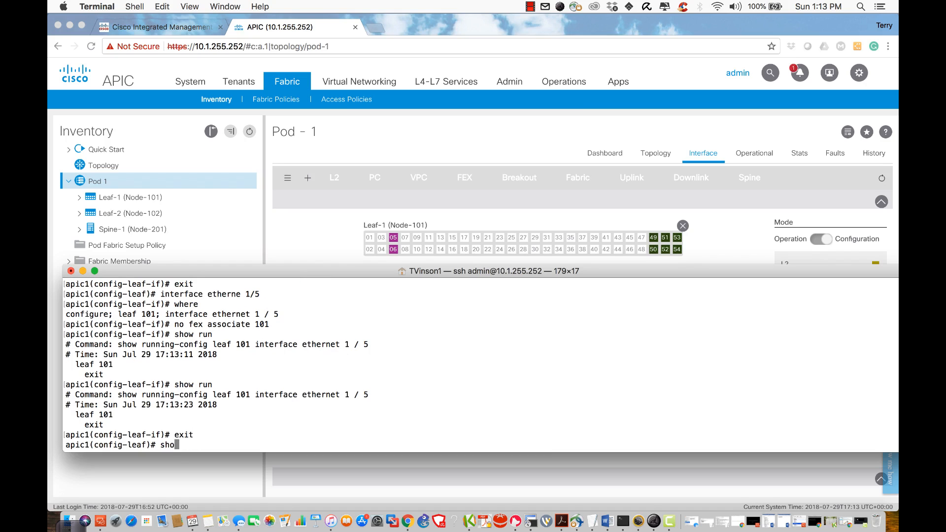
{"action": "key", "text": "BackSpace"}
{"action": "key", "text": "BackSpace"}
{"action": "type", "text": "wrun"}
{"action": "key", "text": "BackSpace"}
{"action": "key", "text": "BackSpace"}
{"action": "key", "text": "BackSpace"}
{"action": "key", "text": "BackSpace"}
{"action": "key", "text": "BackSpace"}
{"action": "type", "text": "w run"}
{"action": "key", "text": "Return"}
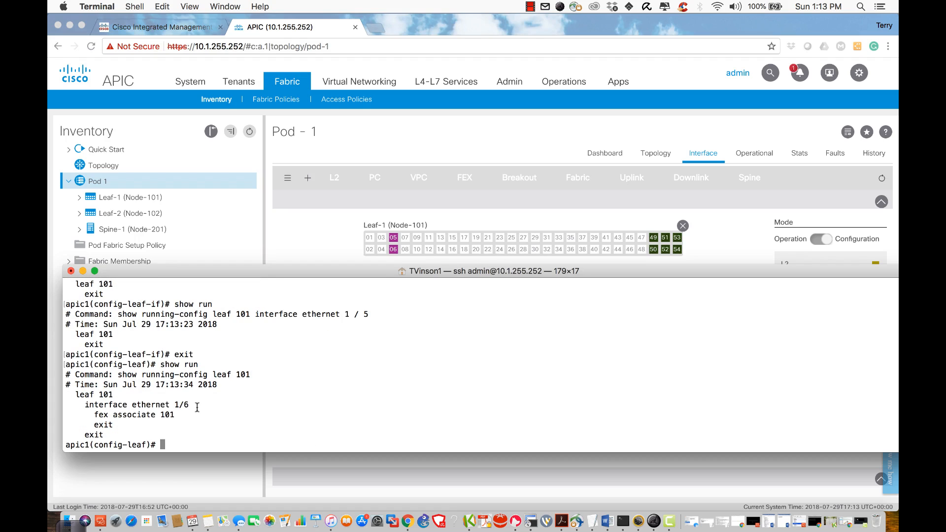
{"action": "left_click_drag", "start_coordinate": [198, 409], "coordinate": [173, 413]}
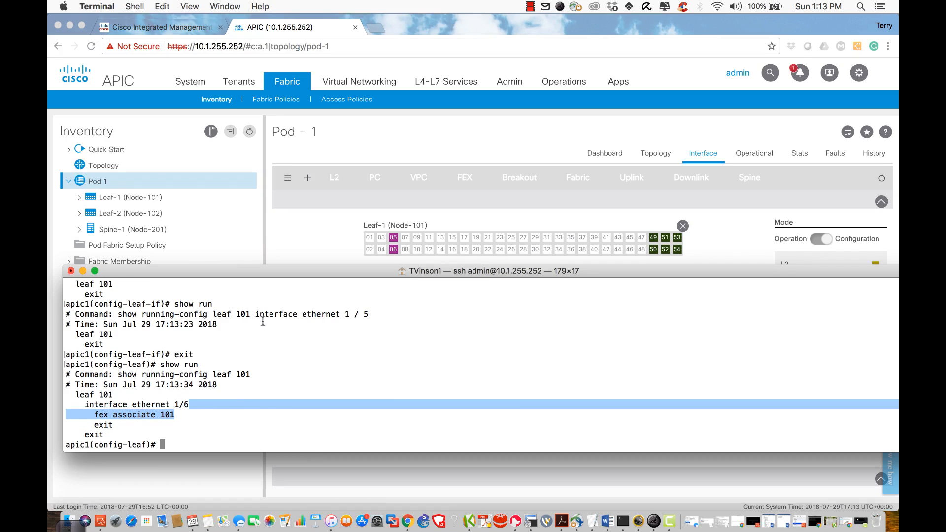
{"action": "left_click", "coordinate": [379, 315]}
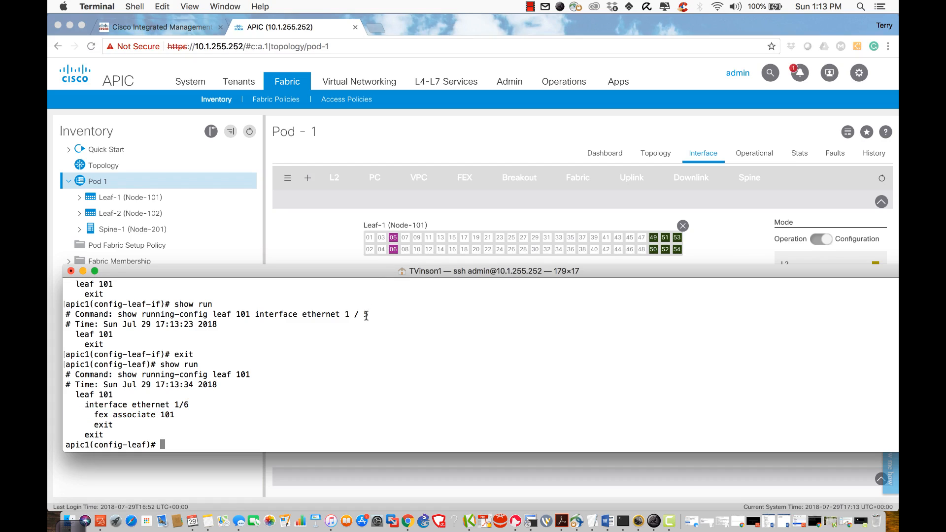
Step: Enter interface ethernet 1/6 and show its fex associate 101 line
{"action": "type", "text": "interface et"}
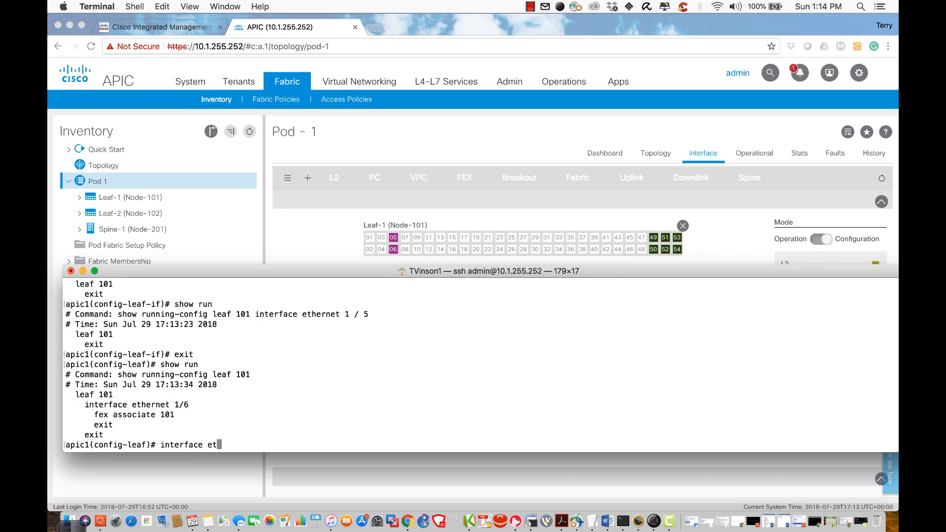
{"action": "type", "text": "hernet 1/6"}
{"action": "key", "text": "Return"}
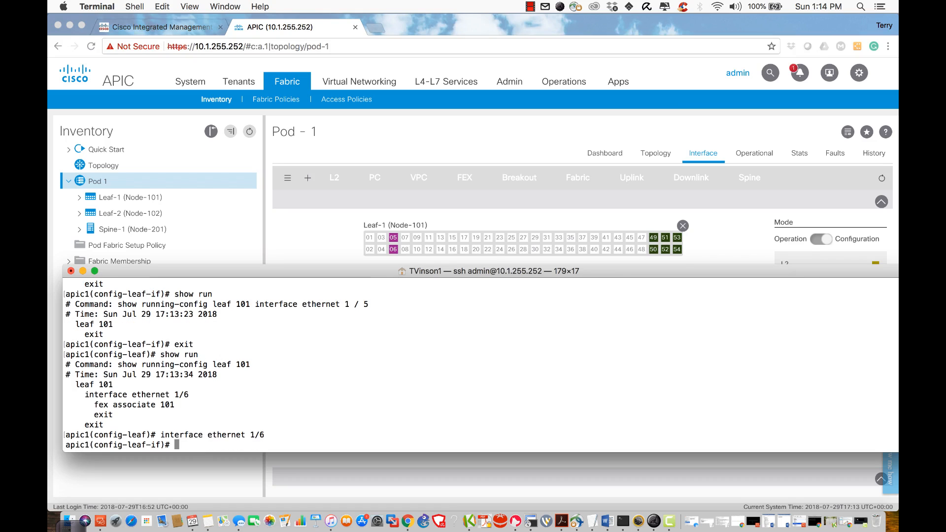
{"action": "type", "text": "show run"}
{"action": "key", "text": "Return"}
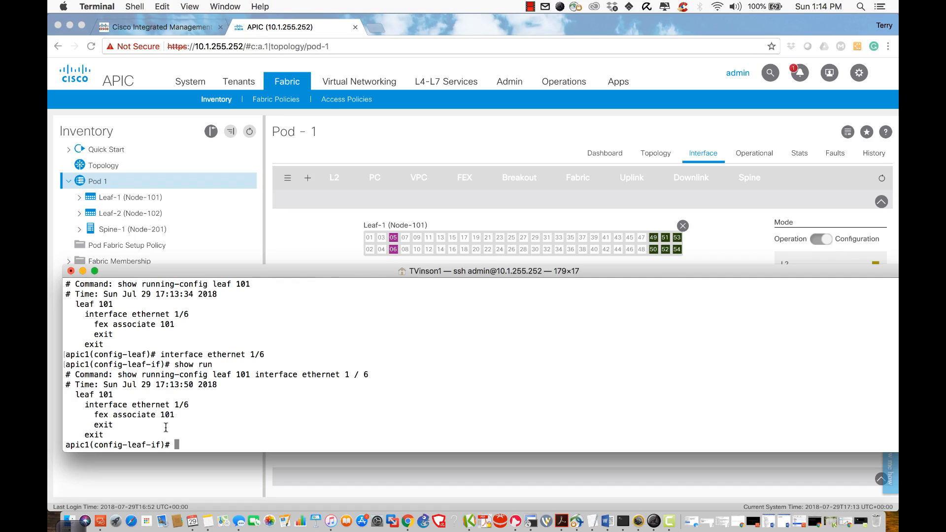
{"action": "double_click", "coordinate": [144, 416]}
{"action": "triple_click", "coordinate": [145, 416]}
Step: Exit to config-leaf level and reprint leaf 101's running config
{"action": "type", "text": "exit"}
{"action": "key", "text": "Return"}
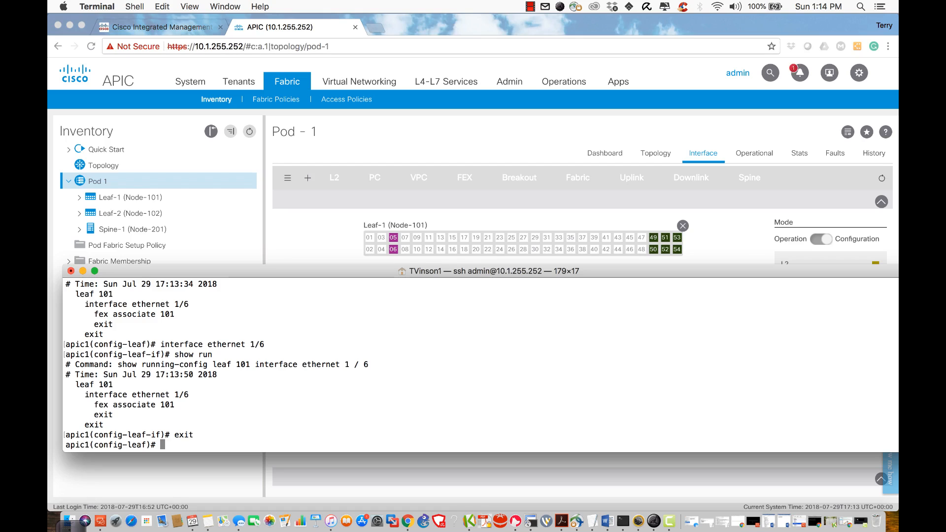
{"action": "double_click", "coordinate": [136, 445]}
{"action": "type", "text": "show run"}
{"action": "key", "text": "Return"}
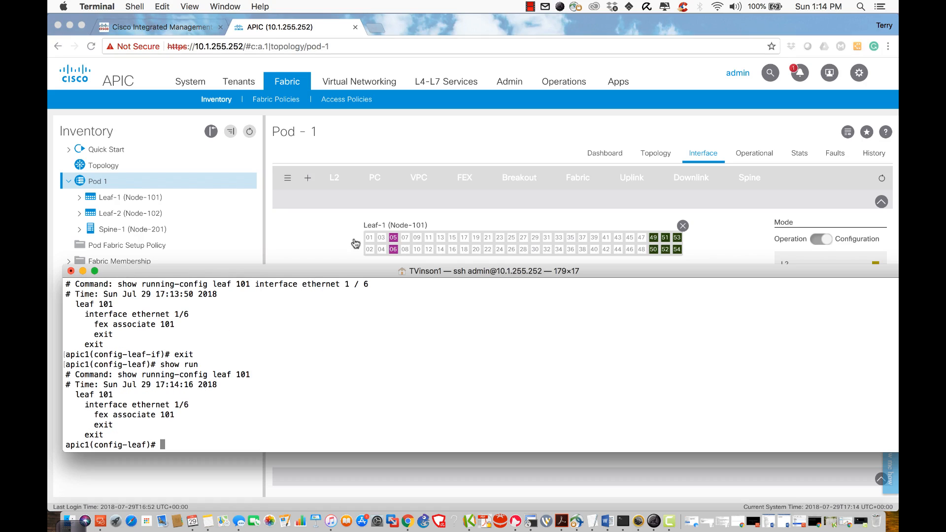
{"action": "left_click", "coordinate": [734, 234]}
Step: Refresh the APIC Pod 1 interface view, then enter interface ethernet 1/5 in the CLI
{"action": "left_click", "coordinate": [881, 179]}
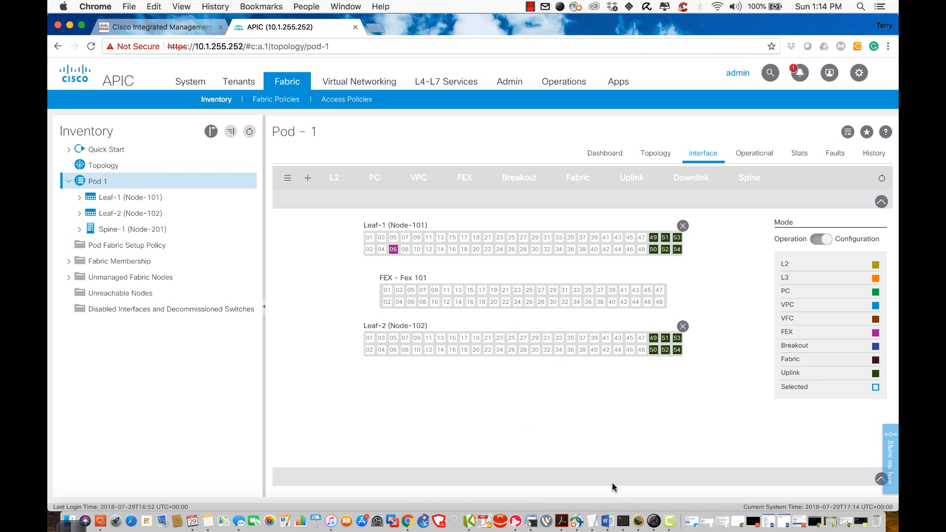
{"action": "left_click", "coordinate": [622, 521]}
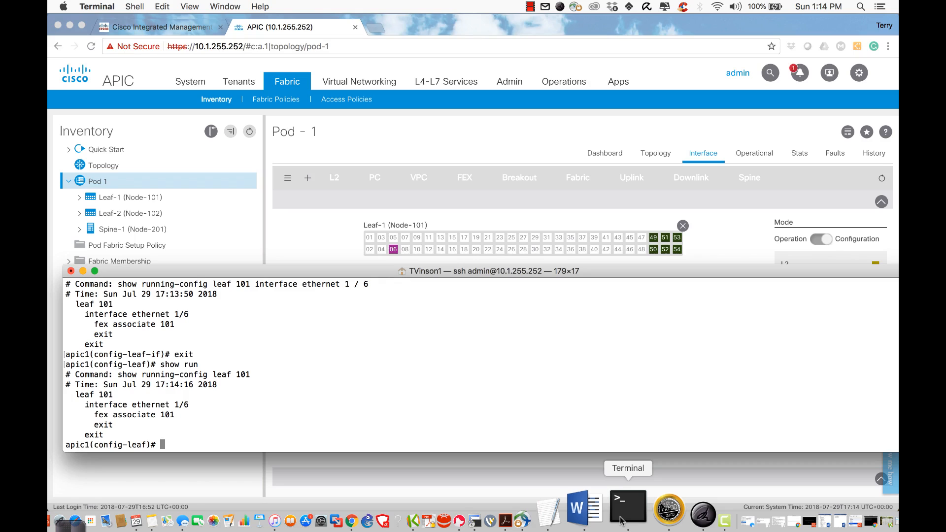
{"action": "type", "text": "int"}
{"action": "key", "text": "Tab"}
{"action": "type", "text": "eth"}
{"action": "key", "text": "Tab"}
{"action": "type", "text": "1/"}
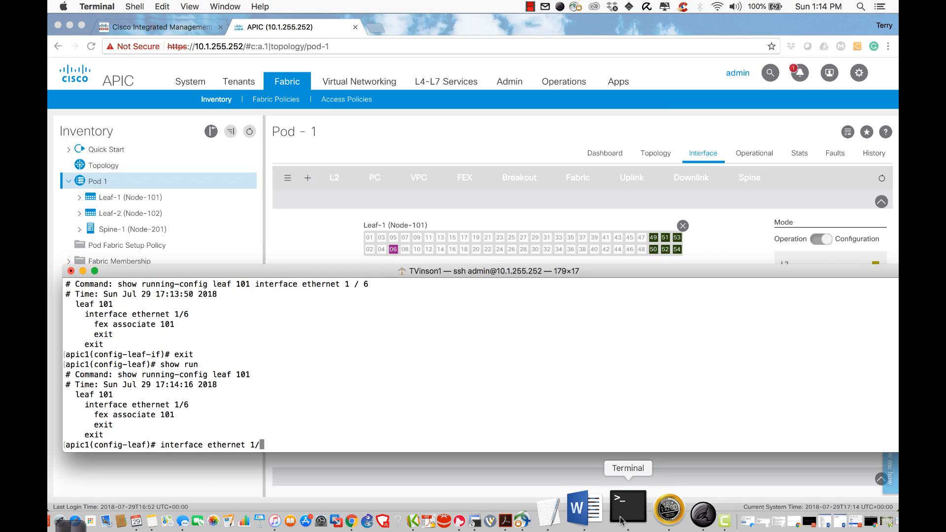
{"action": "type", "text": "5"}
{"action": "key", "text": "Return"}
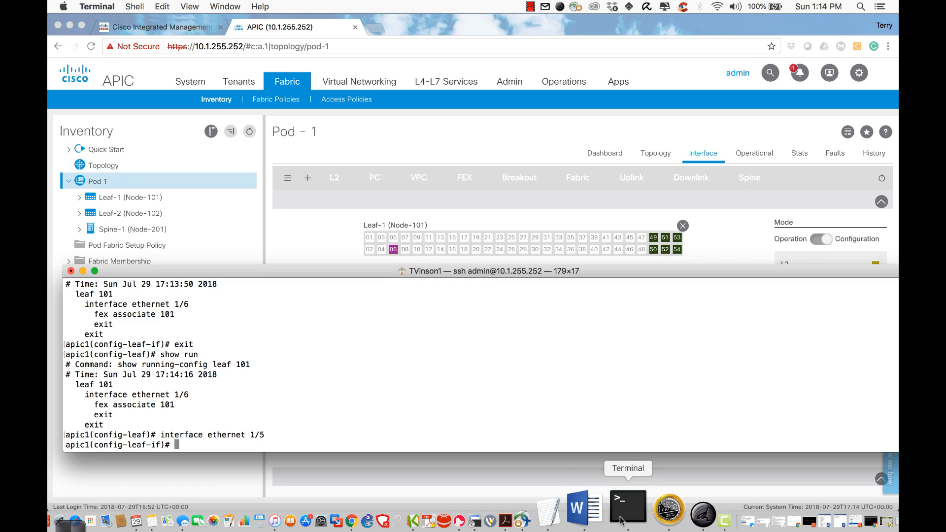
Step: Associate ethernet 1/5 with FEX 101 again using 'fex associate 101'
{"action": "type", "text": "fex as"}
{"action": "key", "text": "Tab"}
{"action": "type", "text": "101"}
{"action": "key", "text": "Return"}
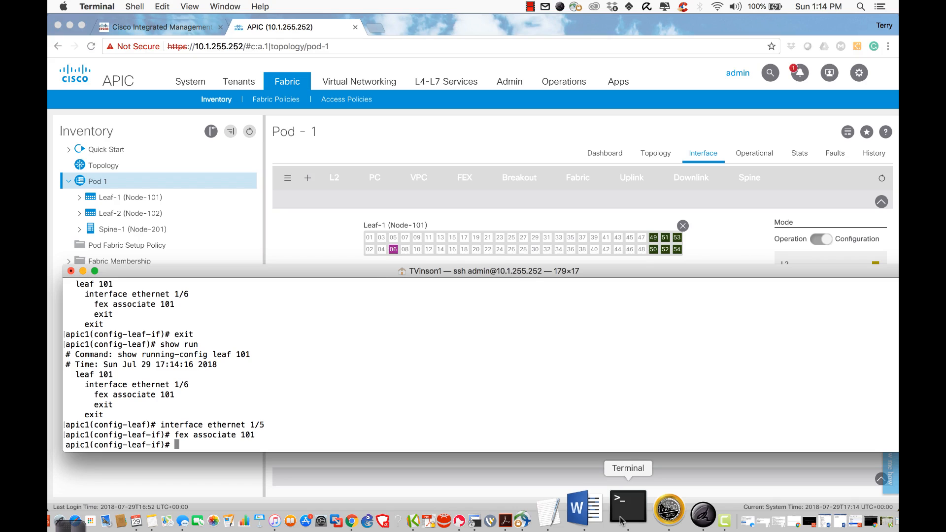
Step: Refresh the Pod 1 interface view and check Leaf-1 ports 05 and 06 show as FEX again
{"action": "left_click", "coordinate": [882, 178]}
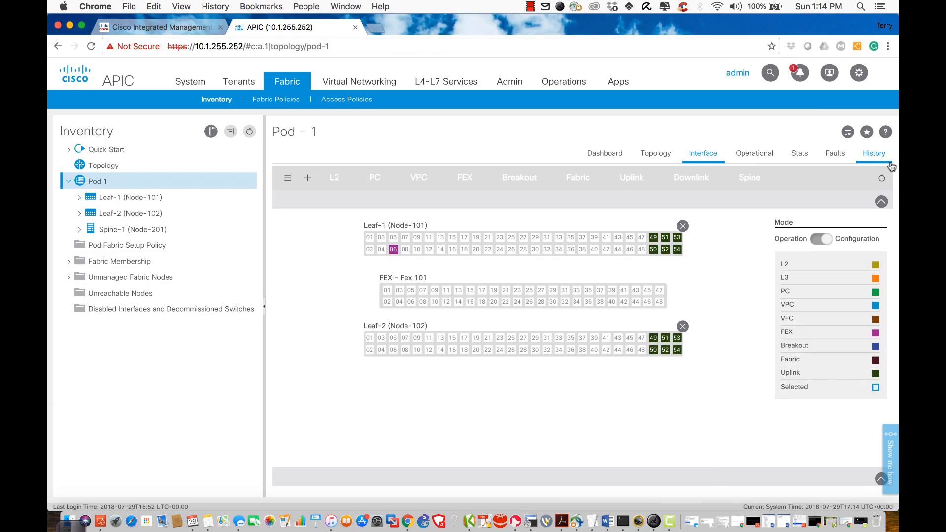
{"action": "left_click", "coordinate": [882, 179]}
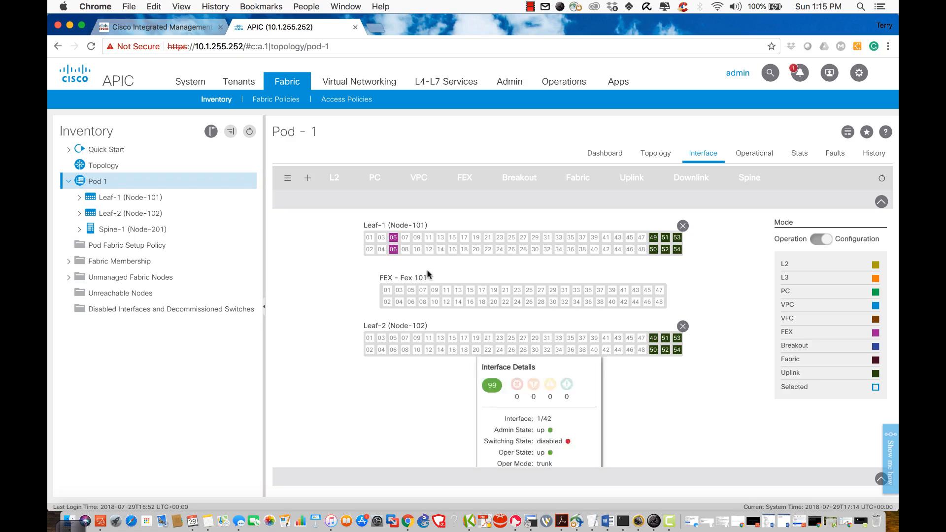
{"action": "mouse_move", "coordinate": [394, 239]}
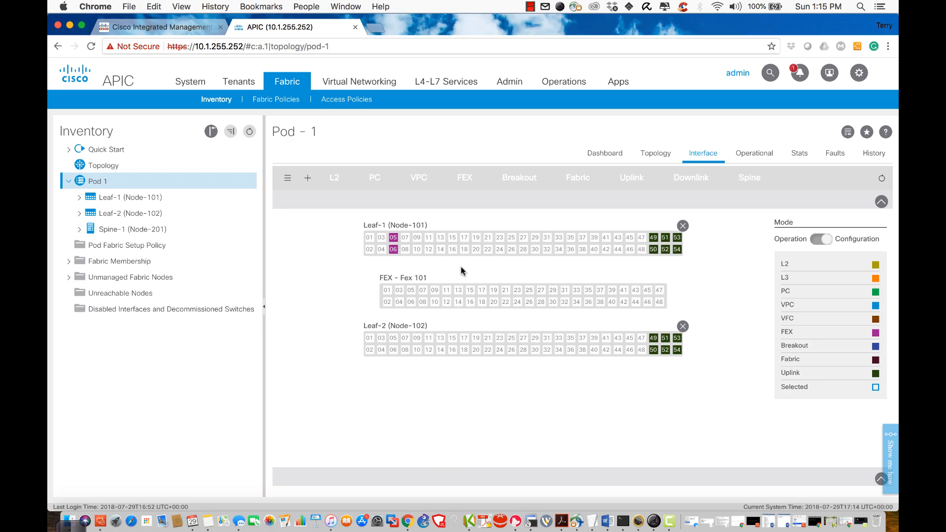
{"action": "mouse_move", "coordinate": [437, 301]}
{"action": "mouse_move", "coordinate": [467, 362]}
{"action": "mouse_move", "coordinate": [364, 250]}
Step: Back in the SSH terminal, exit the current interface configuration context
{"action": "left_click", "coordinate": [624, 514]}
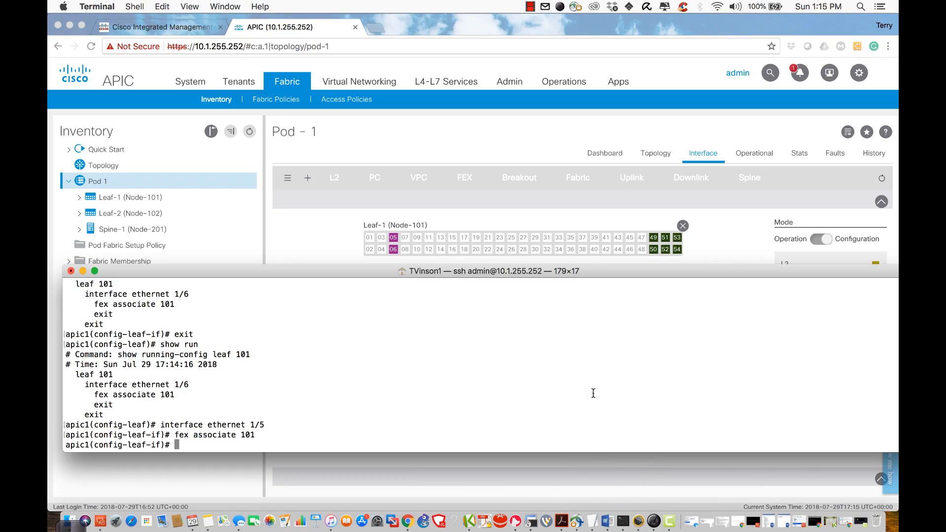
{"action": "type", "text": "int "}
{"action": "type", "text": "e"}
{"action": "type", "text": "e"}
{"action": "key", "text": "Tab"}
{"action": "type", "text": "h"}
{"action": "key", "text": "Tab"}
{"action": "key", "text": "Tab"}
{"action": "key", "text": "Tab"}
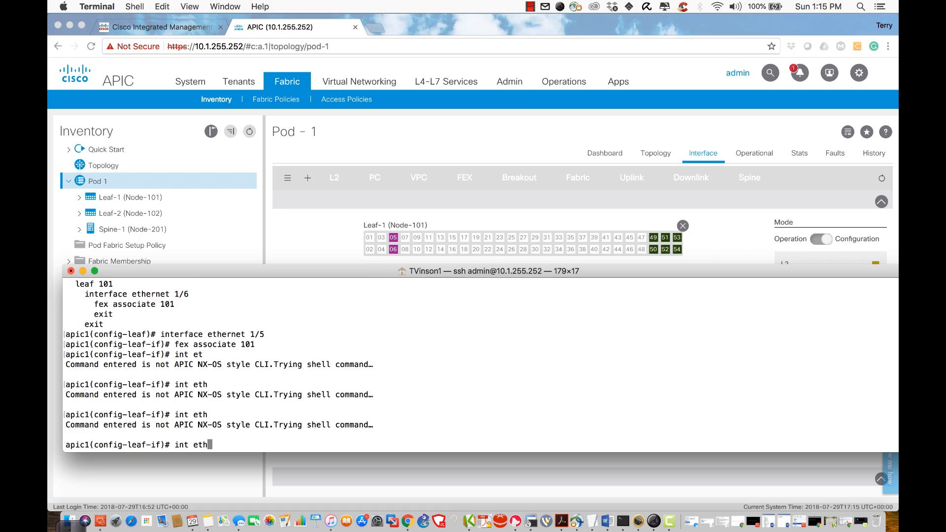
{"action": "key", "text": "BackSpace"}
{"action": "key", "text": "BackSpace"}
{"action": "key", "text": "BackSpace"}
{"action": "key", "text": "BackSpace"}
{"action": "key", "text": "BackSpace"}
{"action": "key", "text": "BackSpace"}
{"action": "key", "text": "BackSpace"}
{"action": "type", "text": "exit"}
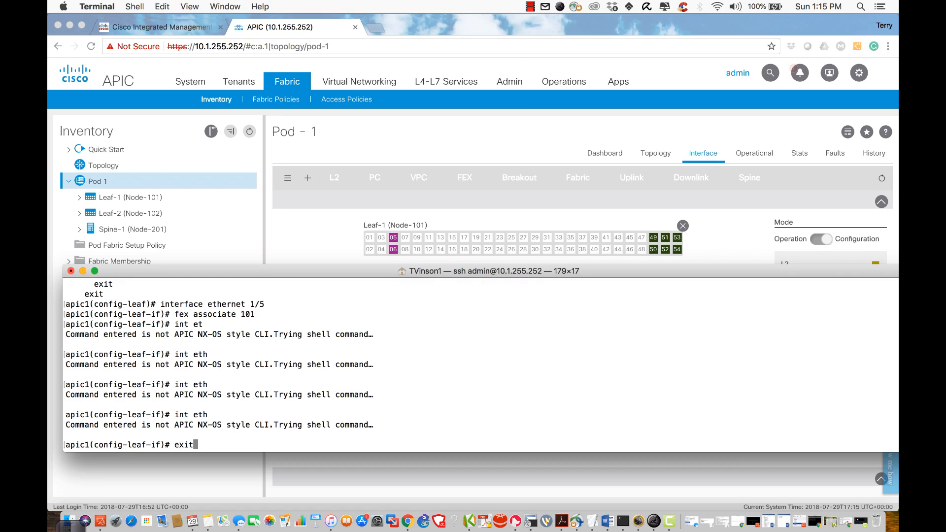
{"action": "key", "text": "Return"}
Step: Enter FEX interface ethernet 101/1/1, confirm show run is empty, and exit to global config
{"action": "type", "text": "interface "}
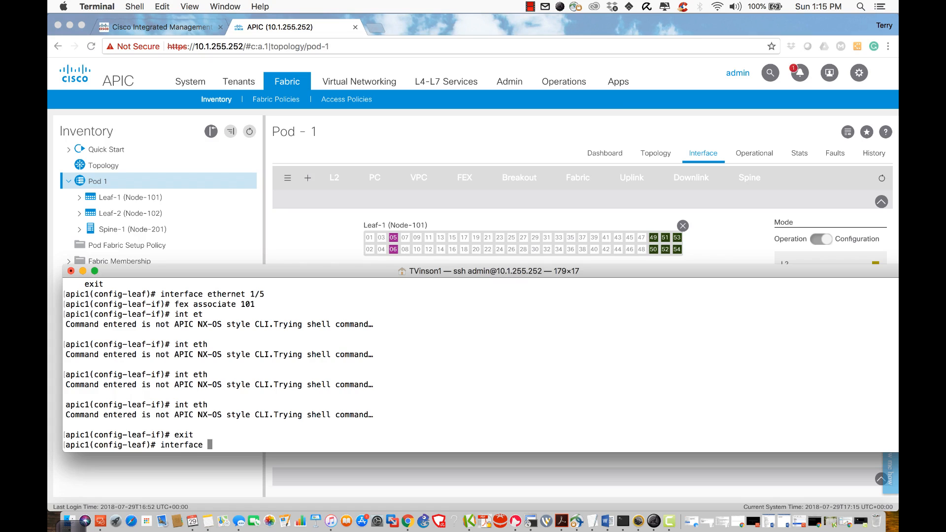
{"action": "type", "text": "ethernet ?"}
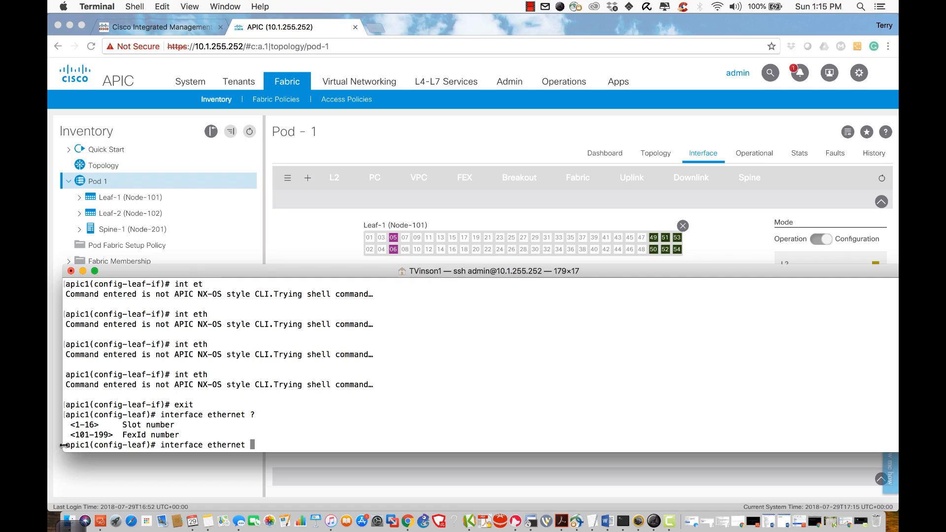
{"action": "type", "text": "101/1/1"}
{"action": "left_click_drag", "start_coordinate": [178, 272], "coordinate": [192, 309]}
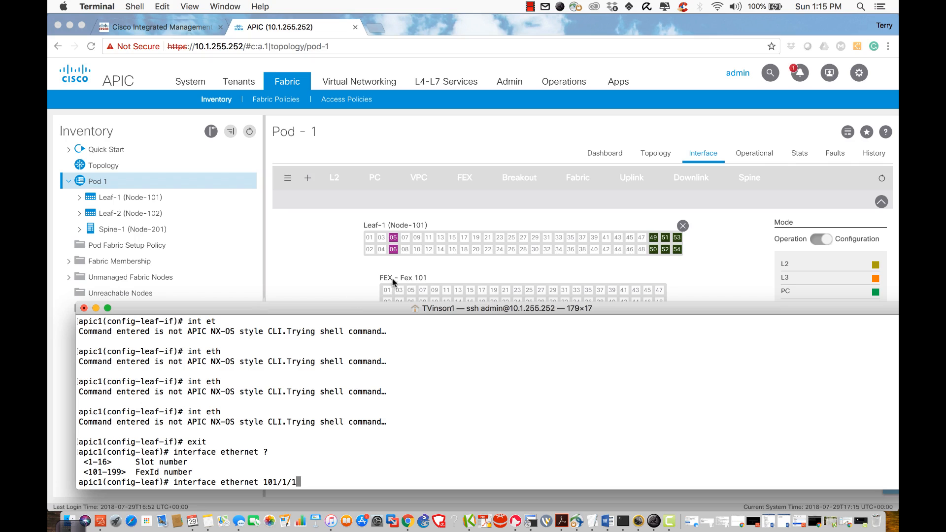
{"action": "key", "text": "Return"}
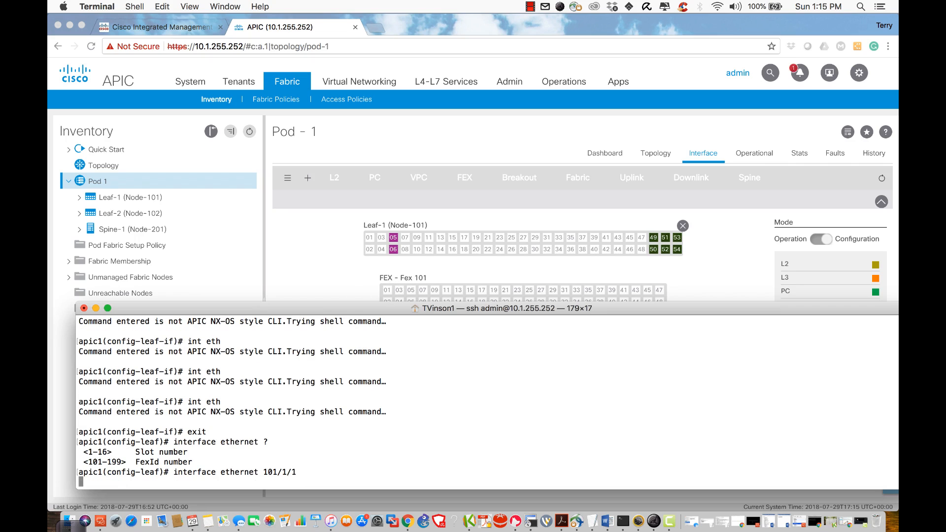
{"action": "type", "text": "show run"}
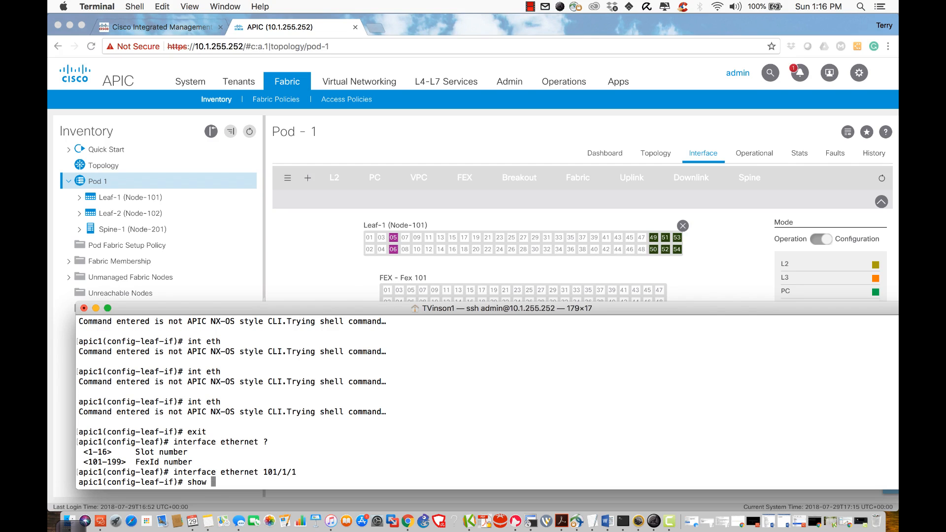
{"action": "key", "text": "Return"}
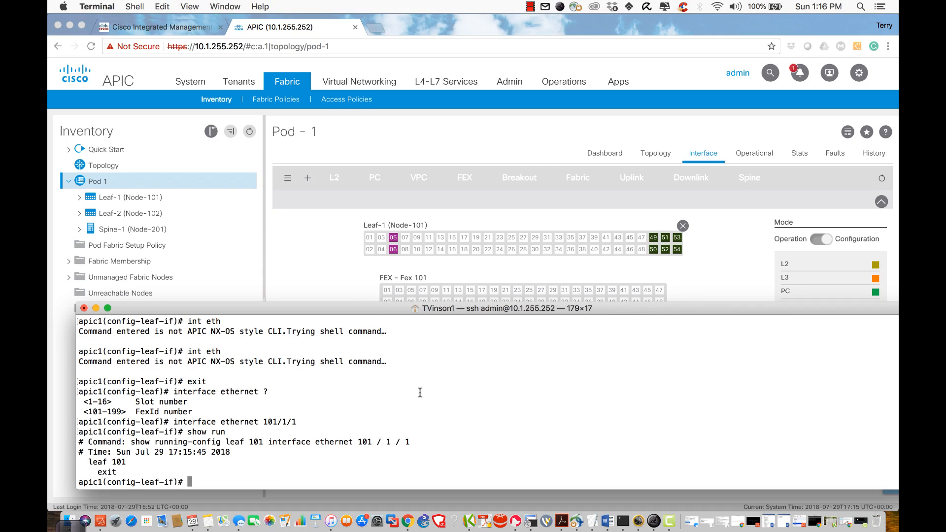
{"action": "type", "text": "exit"}
{"action": "key", "text": "Return"}
{"action": "type", "text": "exit"}
{"action": "key", "text": "Return"}
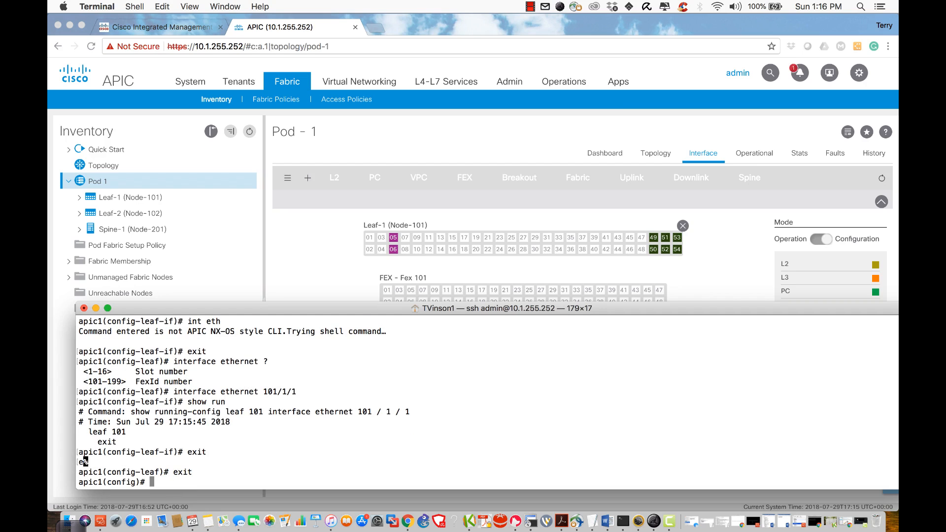
Step: Refresh the APIC Pod 1 interface view, which still shows Leaf-1 ports 05 and 06 as FEX
{"action": "left_click", "coordinate": [373, 298]}
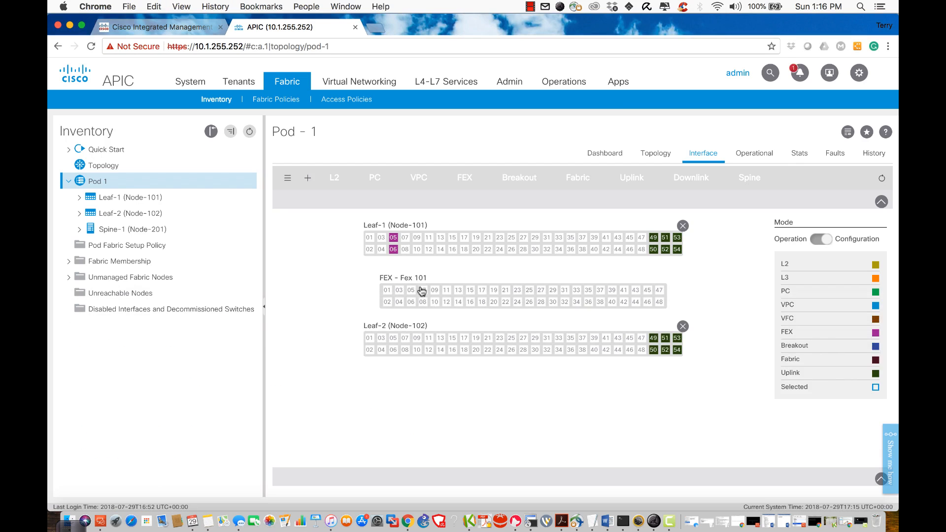
{"action": "mouse_move", "coordinate": [395, 239]}
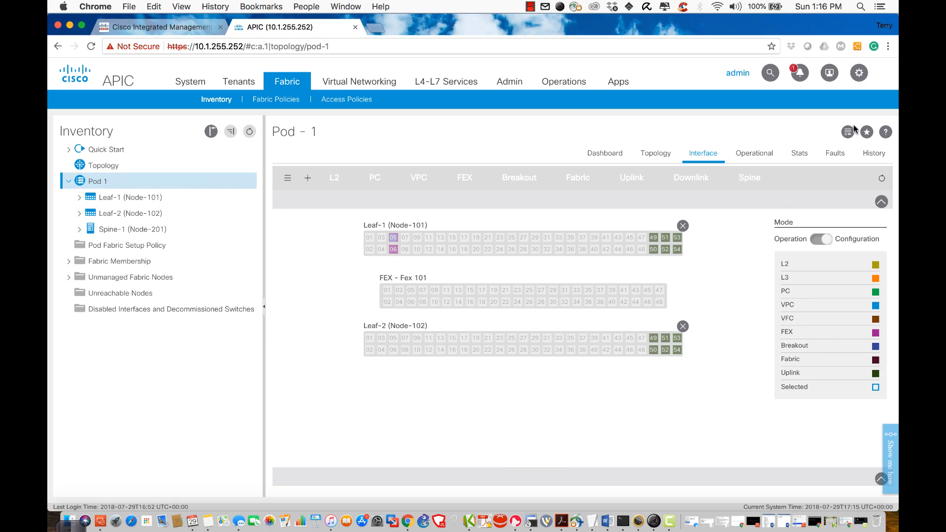
{"action": "left_click", "coordinate": [882, 179]}
Step: Unconfigure both Leaf-1 FEX ports, confirming each with Yes, and submit the change
{"action": "left_click", "coordinate": [881, 478]}
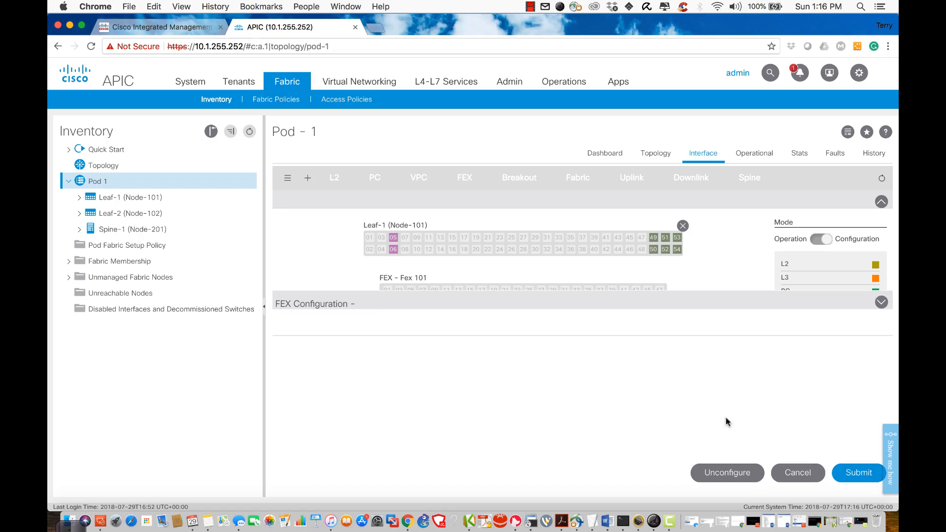
{"action": "mouse_move", "coordinate": [393, 239]}
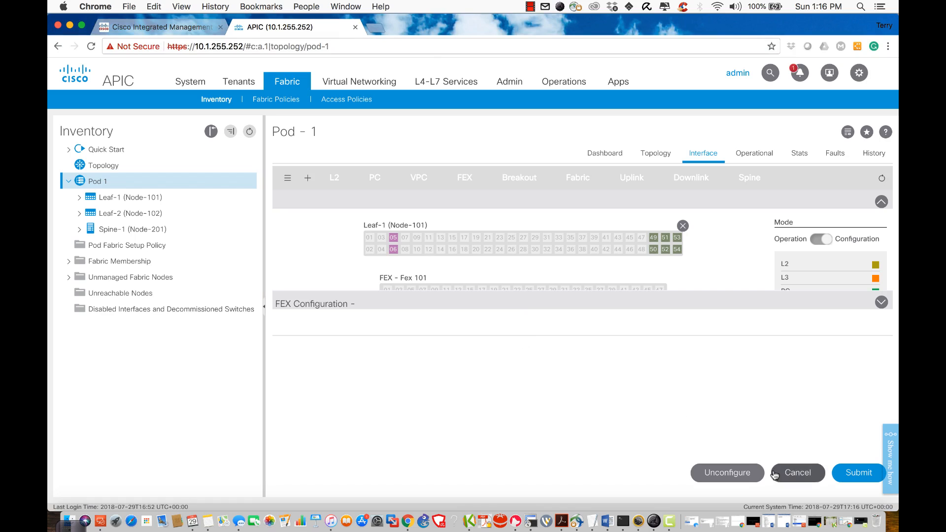
{"action": "left_click", "coordinate": [729, 475]}
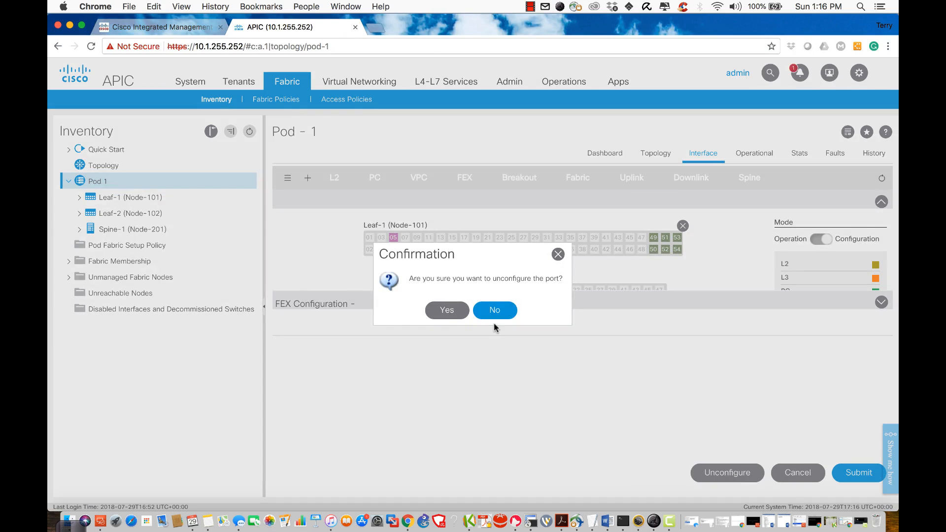
{"action": "left_click", "coordinate": [446, 310]}
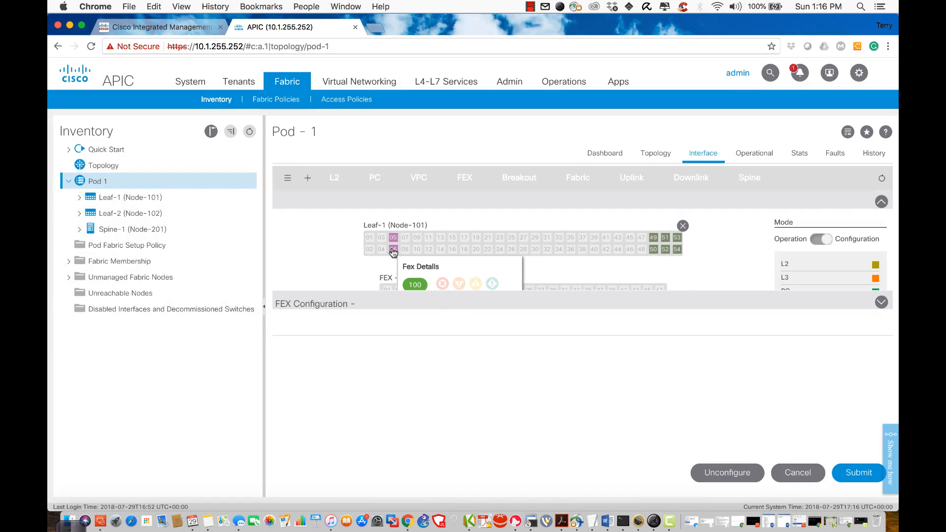
{"action": "left_click", "coordinate": [720, 475]}
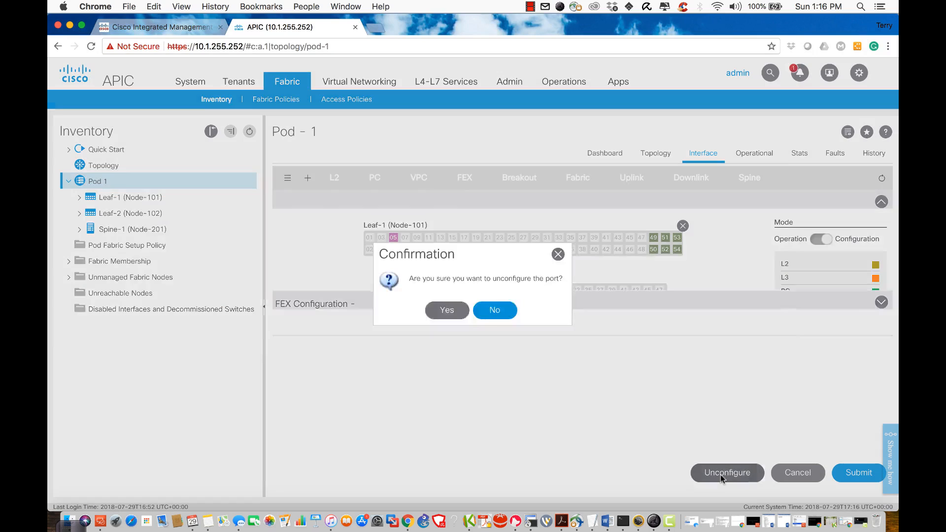
{"action": "left_click", "coordinate": [448, 311]}
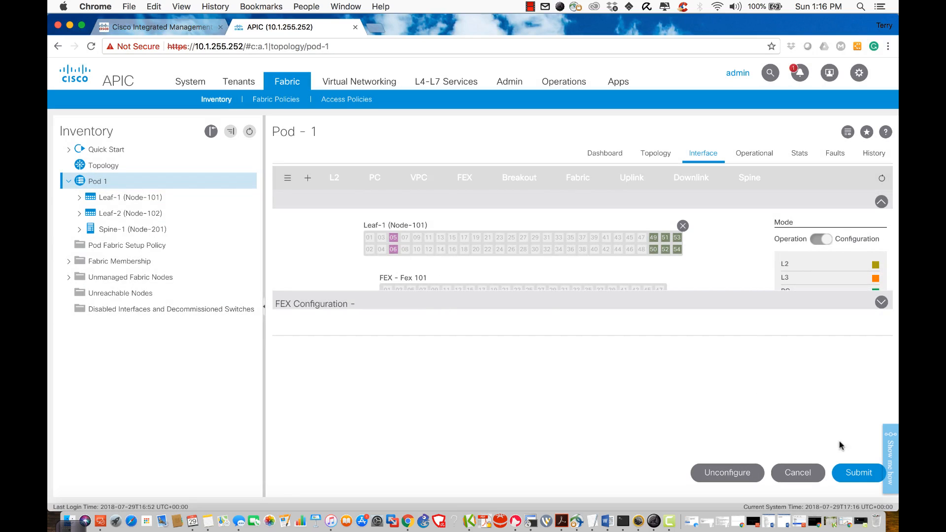
{"action": "left_click", "coordinate": [851, 476]}
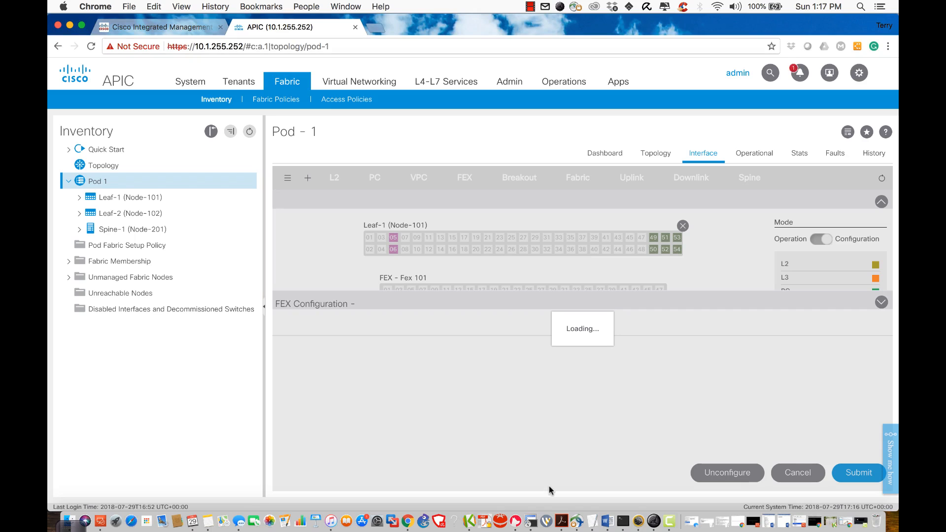
Step: Bring the Terminal SSH session to the APIC in front of Chrome
{"action": "left_click", "coordinate": [627, 500]}
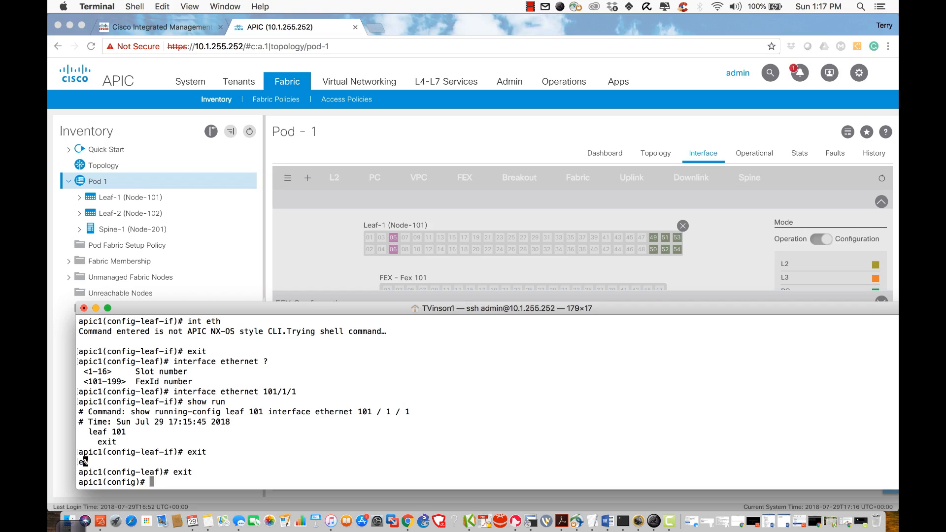
Step: Enter configuration for leaves 101-102 and confirm the context with 'where'
{"action": "type", "text": "leaf 101 102"}
{"action": "key", "text": "Return"}
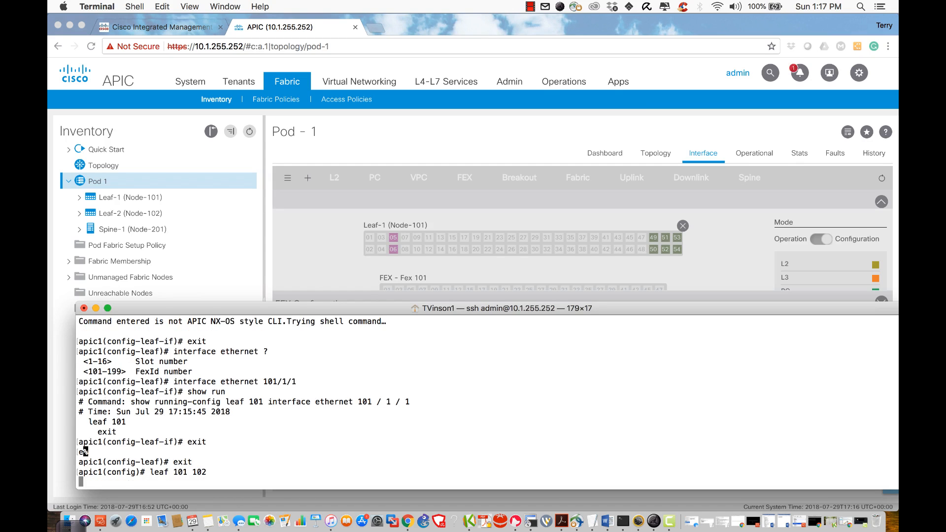
{"action": "key", "text": "Up"}
{"action": "key", "text": "BackSpace"}
{"action": "key", "text": "BackSpace"}
{"action": "key", "text": "BackSpace"}
{"action": "key", "text": "BackSpace"}
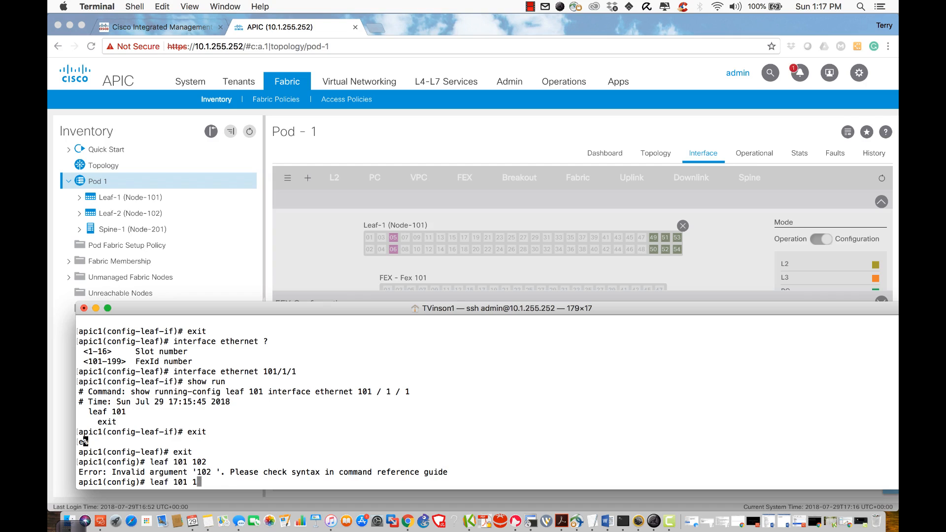
{"action": "type", "text": "?"}
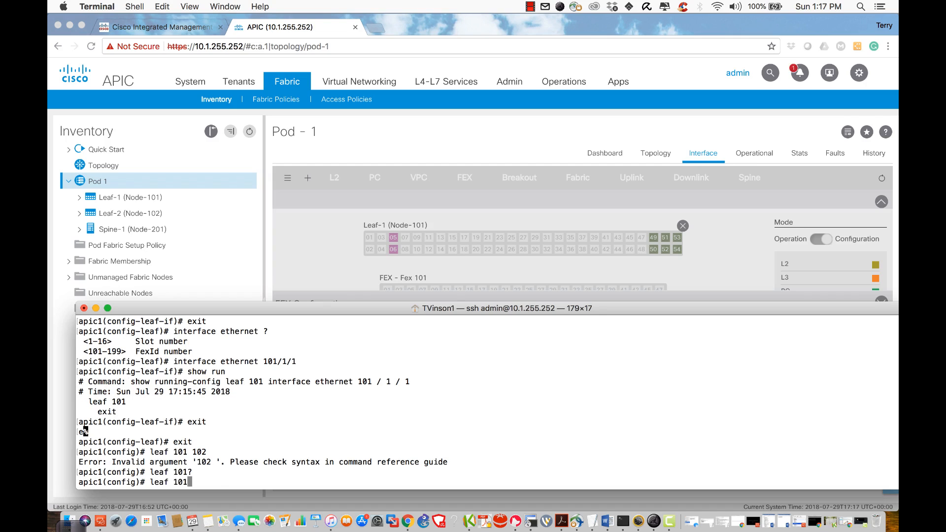
{"action": "key", "text": "BackSpace"}
{"action": "key", "text": "BackSpace"}
{"action": "key", "text": "BackSpace"}
{"action": "key", "text": "BackSpace"}
{"action": "key", "text": "BackSpace"}
{"action": "type", "text": "f 101-102"}
{"action": "key", "text": "Return"}
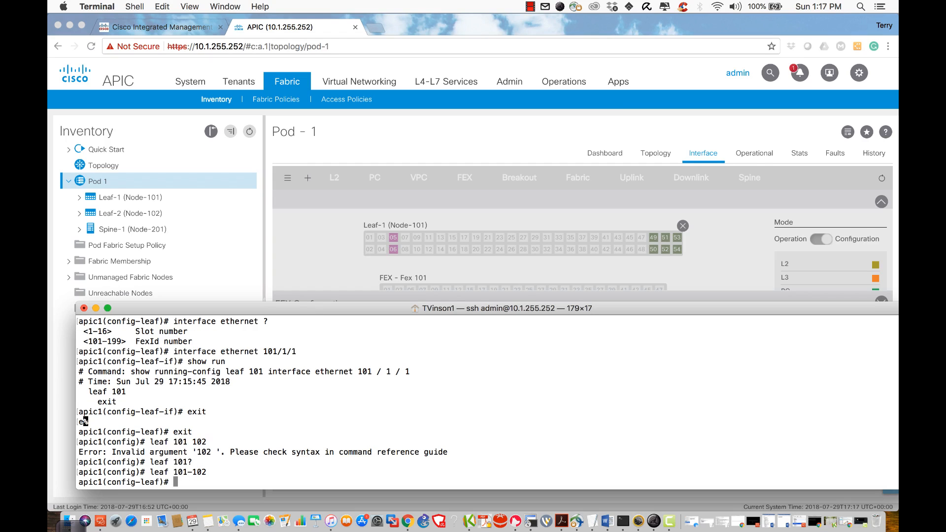
{"action": "type", "text": "where"}
{"action": "key", "text": "Return"}
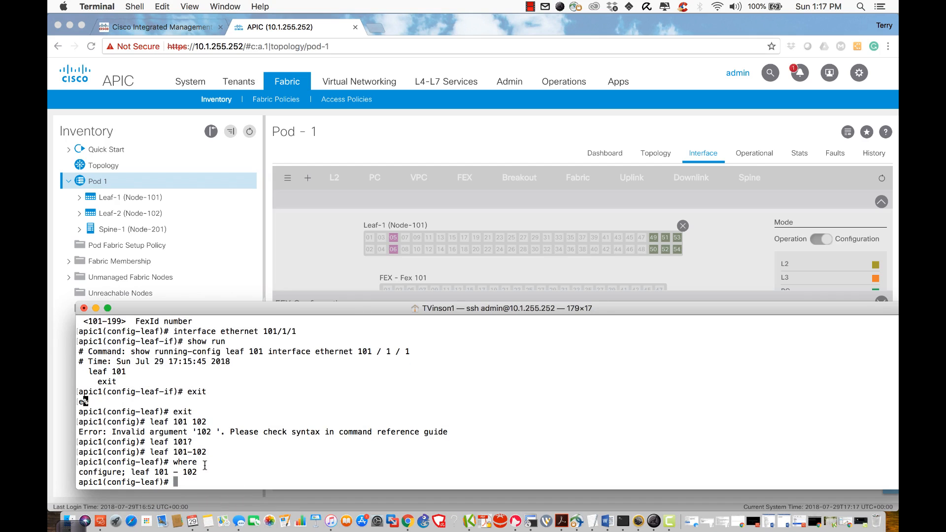
Step: Enter interface ethernet 1/5 on both leaves using Tab completion, then check with 'where'
{"action": "type", "text": "int e1/1"}
{"action": "key", "text": "BackSpace"}
{"action": "type", "text": "5"}
{"action": "key", "text": "Return"}
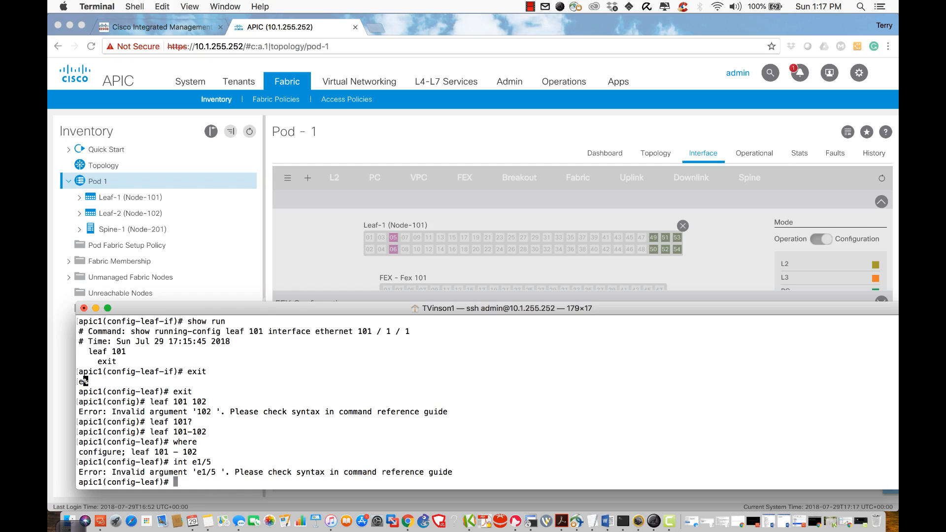
{"action": "type", "text": "inter"}
{"action": "key", "text": "Tab"}
{"action": "type", "text": "et"}
{"action": "key", "text": "Tab"}
{"action": "type", "text": "1/5"}
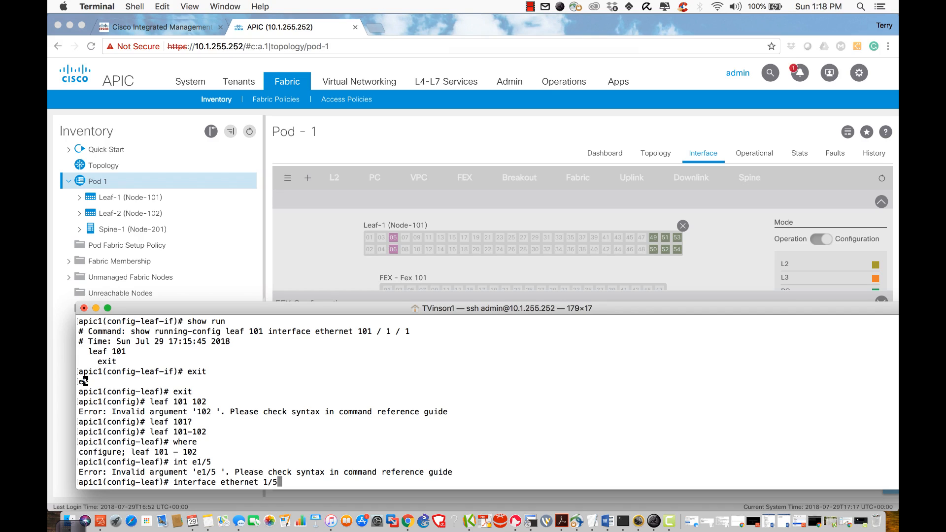
{"action": "key", "text": "Return"}
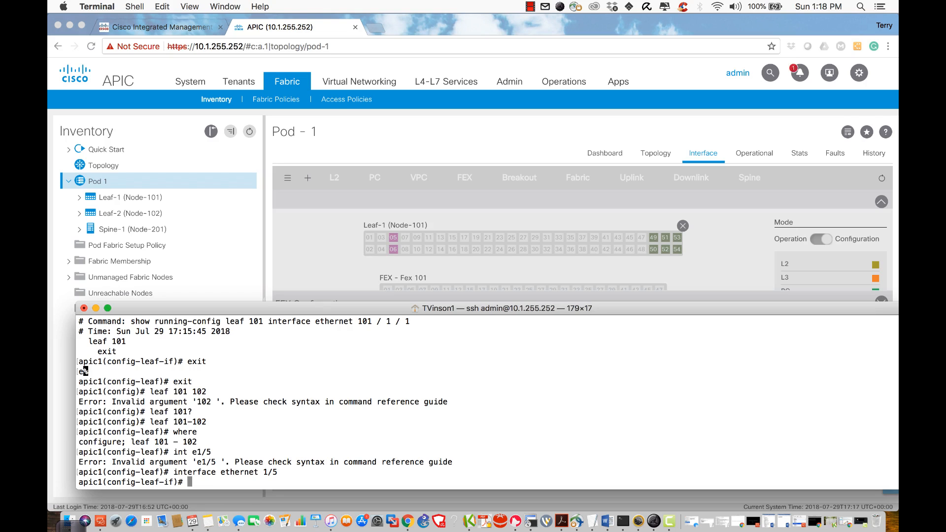
{"action": "type", "text": "where"}
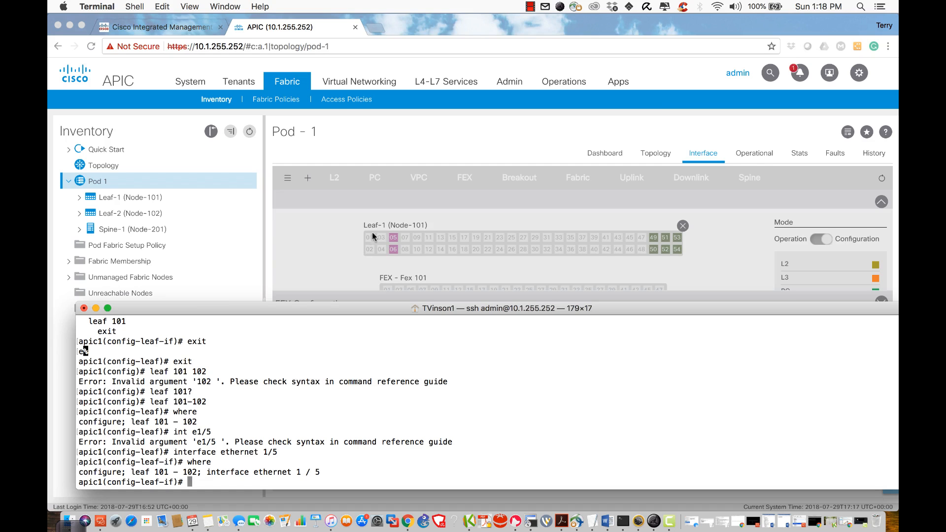
Step: Open Leaf-1's Interface tab from Topology and switch the port view to Configuration mode
{"action": "left_click", "coordinate": [351, 212]}
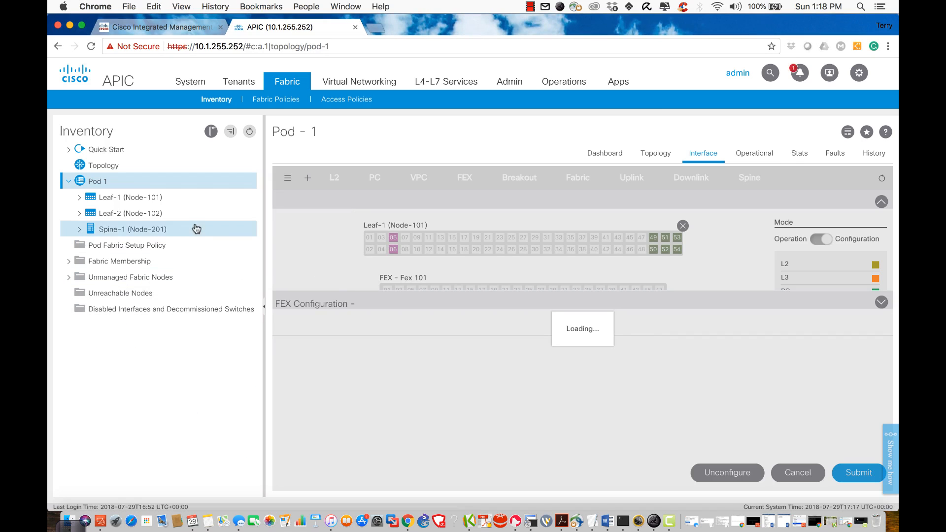
{"action": "left_click", "coordinate": [102, 167]}
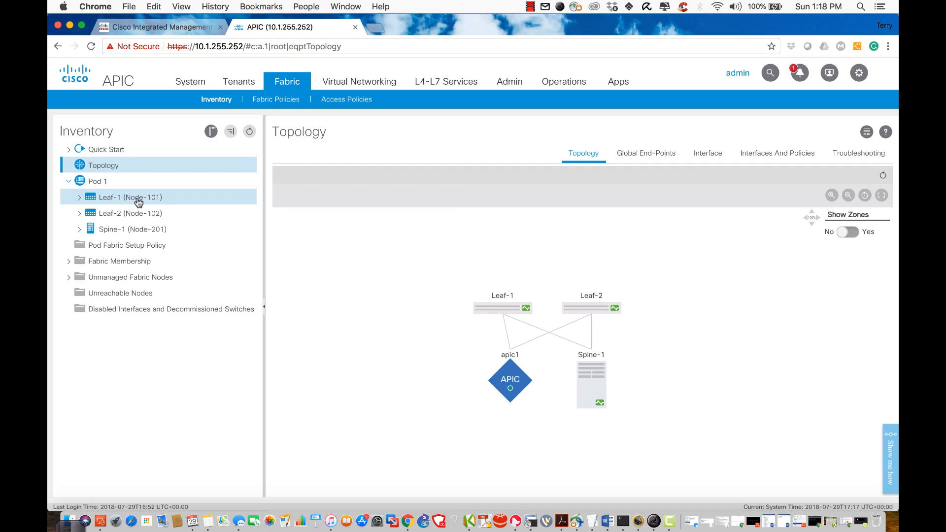
{"action": "left_click", "coordinate": [138, 200]}
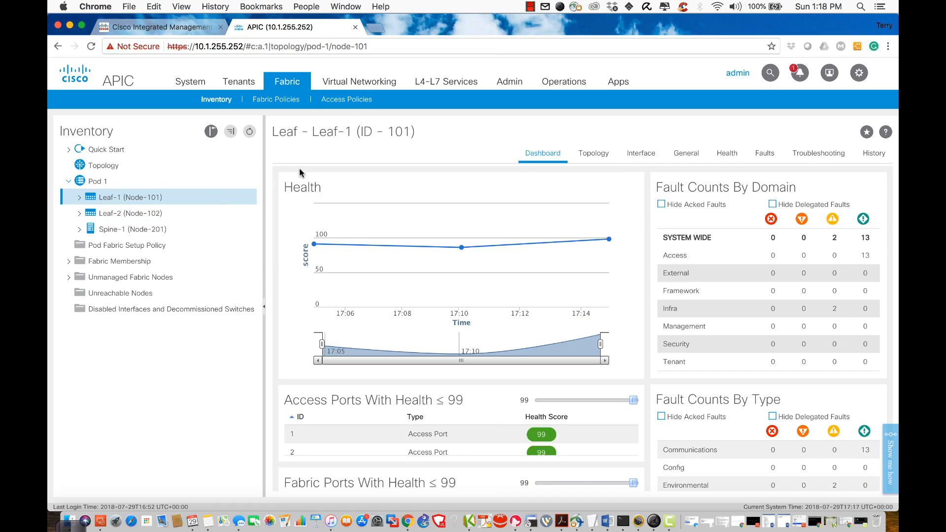
{"action": "mouse_move", "coordinate": [592, 240]}
{"action": "left_click", "coordinate": [640, 156]}
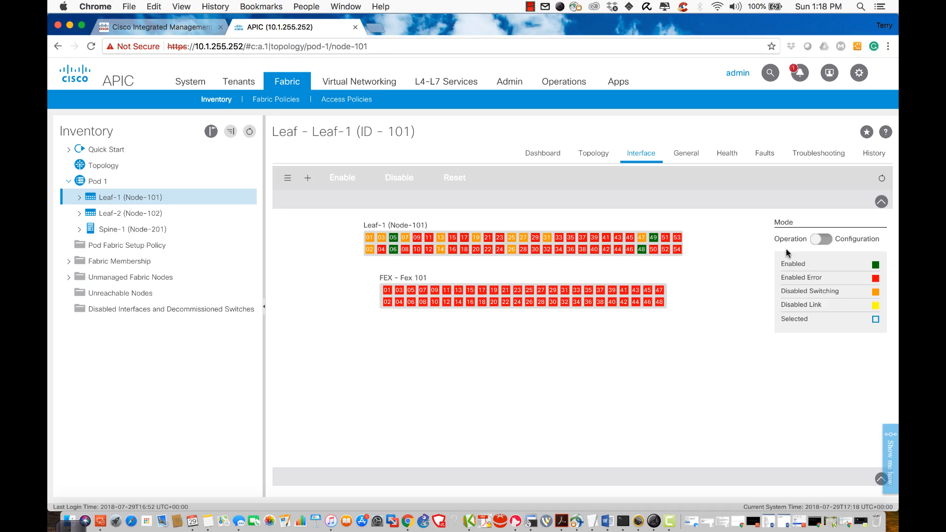
{"action": "left_click", "coordinate": [830, 246]}
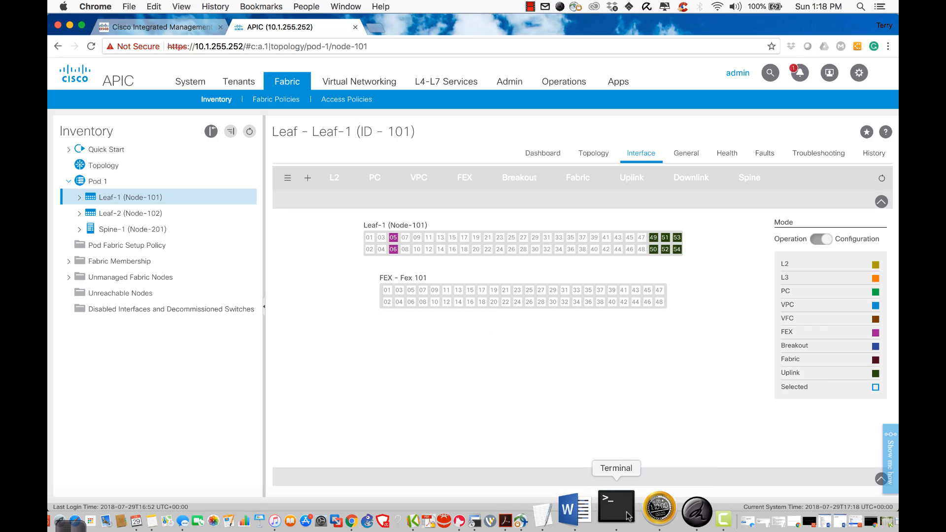
Step: Exit back to global config in the terminal and enter configuration for leaf 101
{"action": "left_click", "coordinate": [616, 507]}
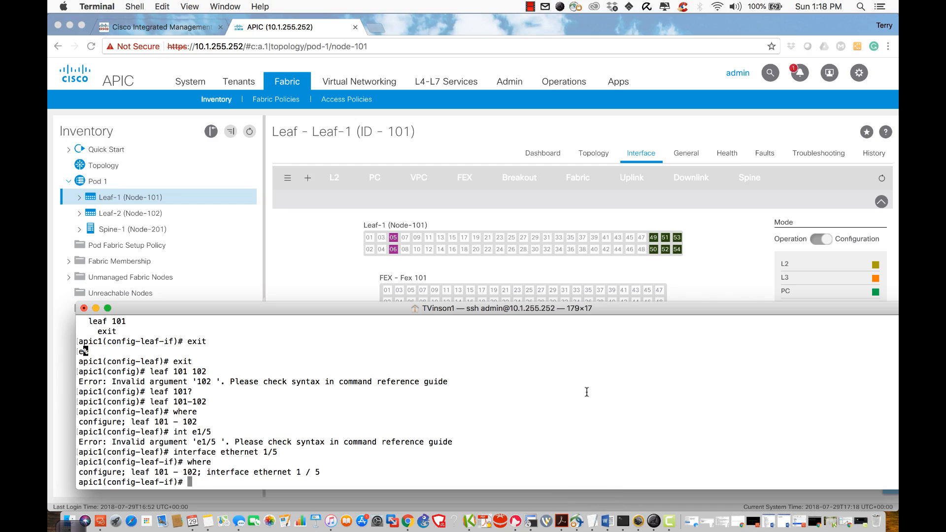
{"action": "type", "text": "exit"}
{"action": "key", "text": "Return"}
{"action": "type", "text": "eixt"}
{"action": "key", "text": "Return"}
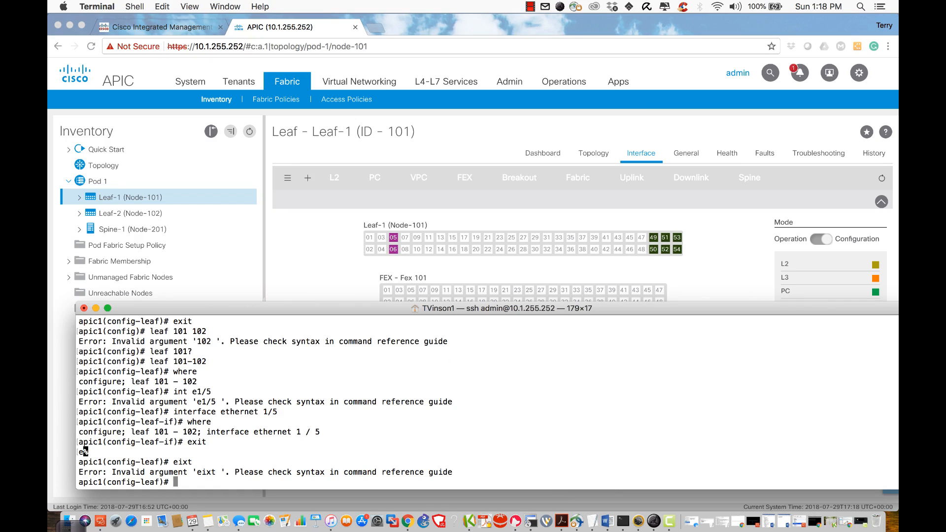
{"action": "type", "text": "exit"}
{"action": "key", "text": "Return"}
{"action": "type", "text": "le"}
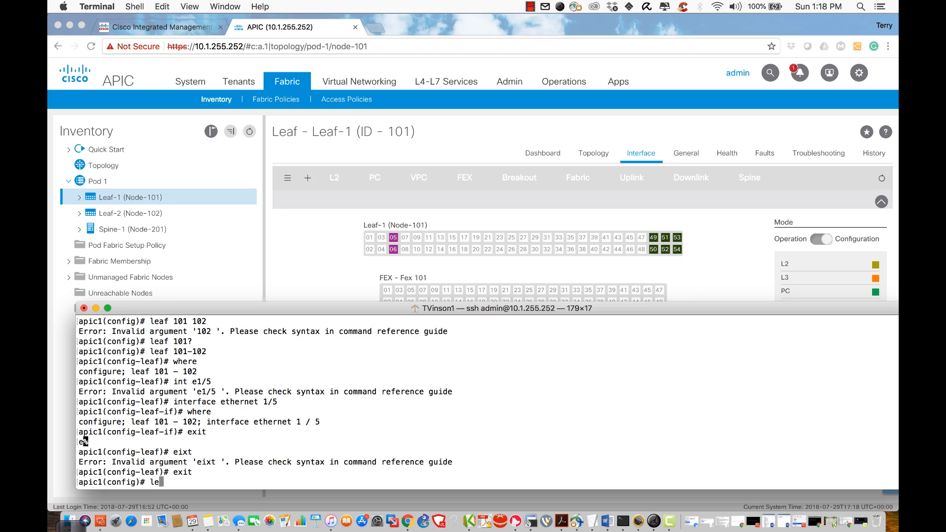
{"action": "key", "text": "Tab"}
{"action": "type", "text": "101"}
{"action": "key", "text": "Return"}
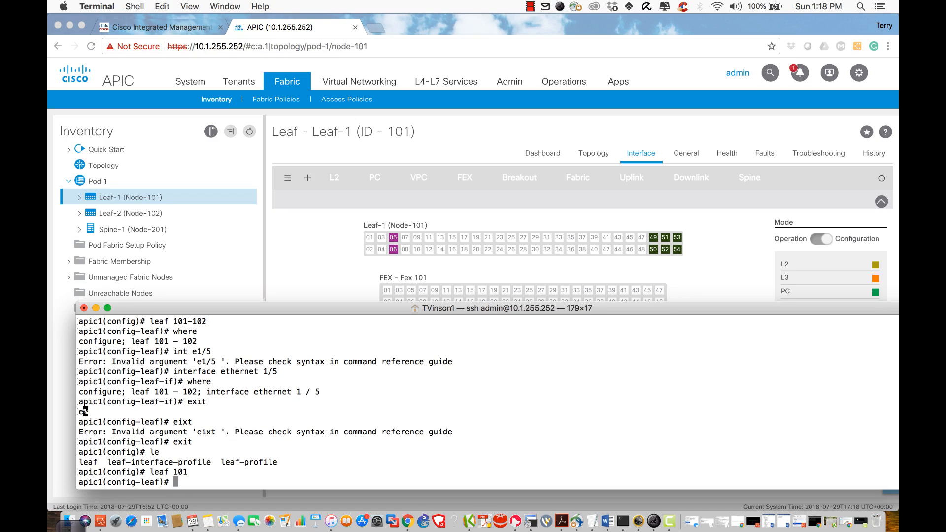
Step: Run 'no fex associate 101' on interface ethernet 1/5-6, then exit the interface level
{"action": "type", "text": "interface e"}
{"action": "key", "text": "Tab"}
{"action": "type", "text": "1/5-6"}
{"action": "key", "text": "Return"}
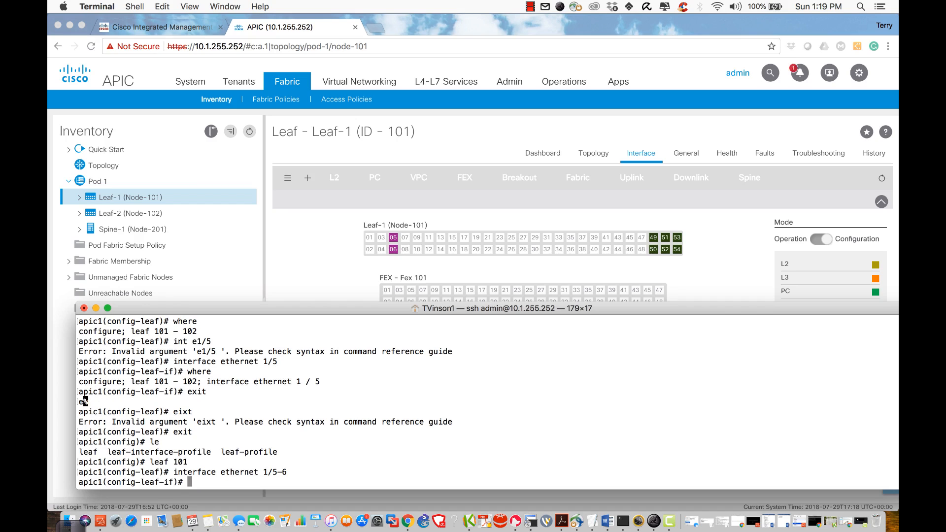
{"action": "type", "text": "no fex ass"}
{"action": "key", "text": "Tab"}
{"action": "type", "text": "101"}
{"action": "key", "text": "Return"}
{"action": "type", "text": "e"}
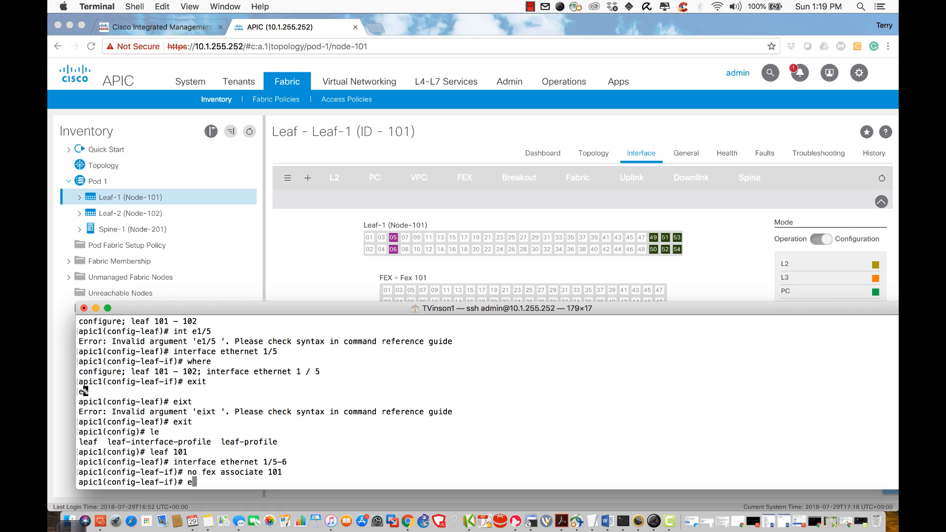
{"action": "type", "text": "xit"}
{"action": "key", "text": "Return"}
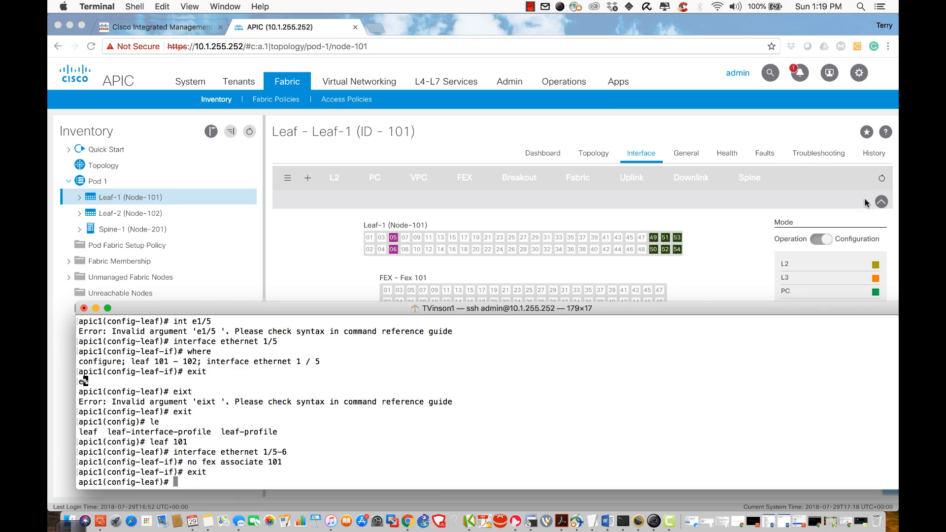
{"action": "left_click", "coordinate": [883, 180]}
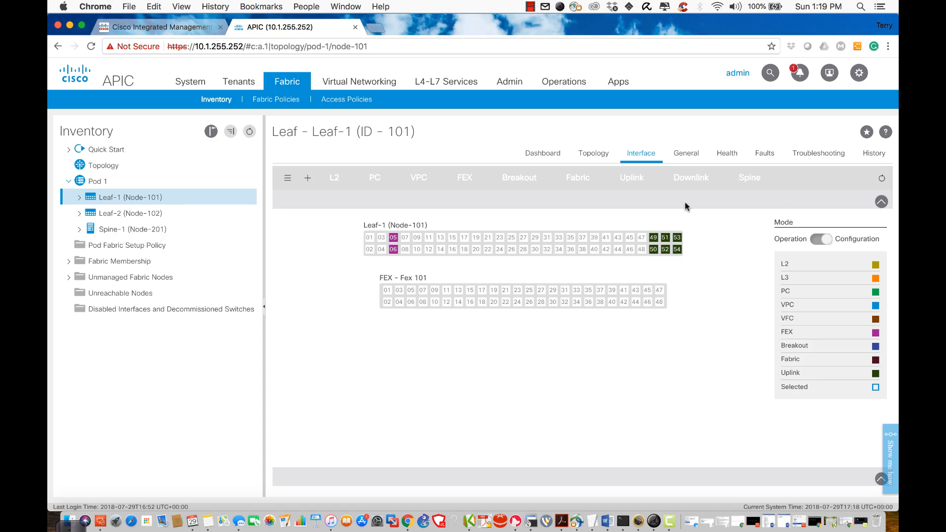
Step: Reload the view, add Leaf-2 (102) beside Leaf-1, and select Leaf-1 port 01
{"action": "left_click", "coordinate": [881, 180]}
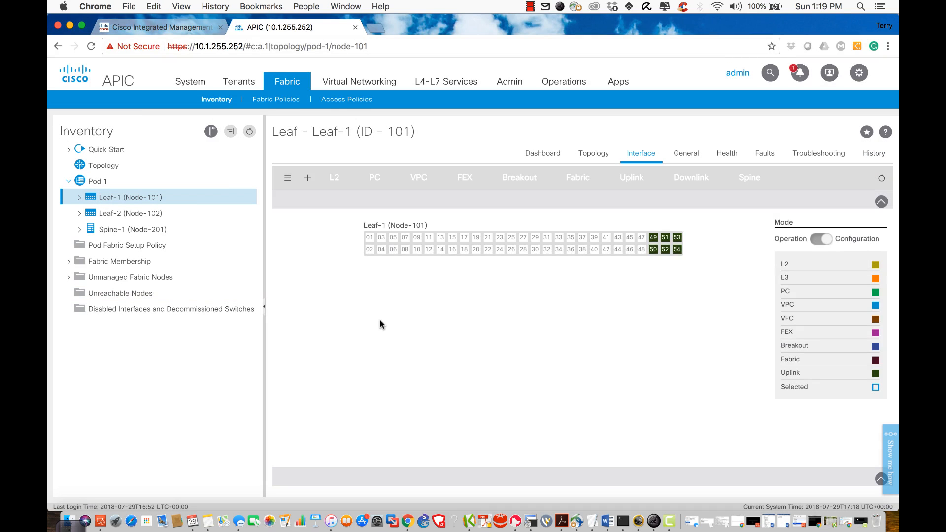
{"action": "mouse_move", "coordinate": [381, 249]}
{"action": "left_click", "coordinate": [307, 178]}
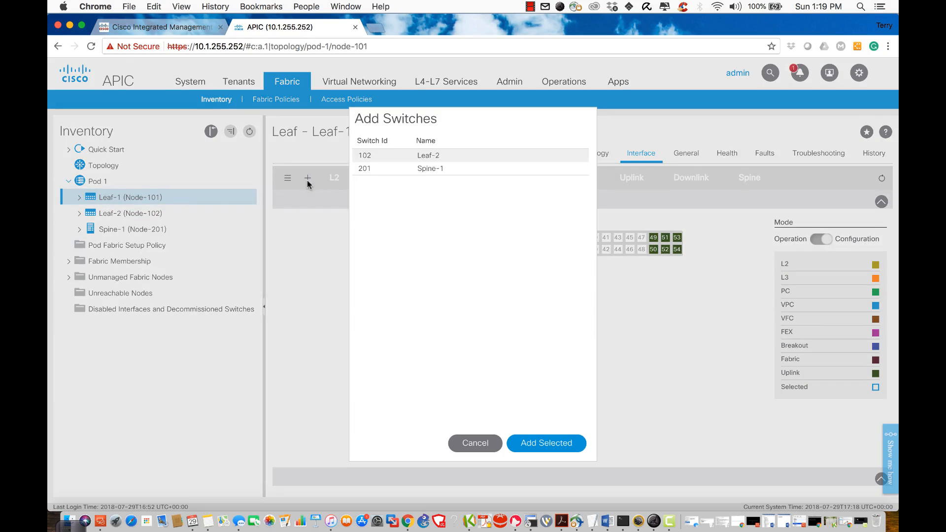
{"action": "left_click", "coordinate": [364, 156]}
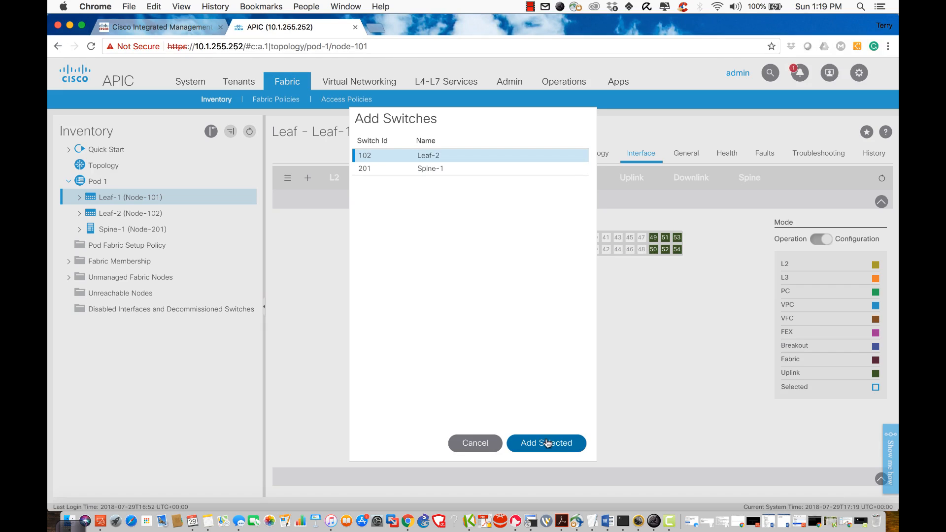
{"action": "left_click", "coordinate": [547, 443]}
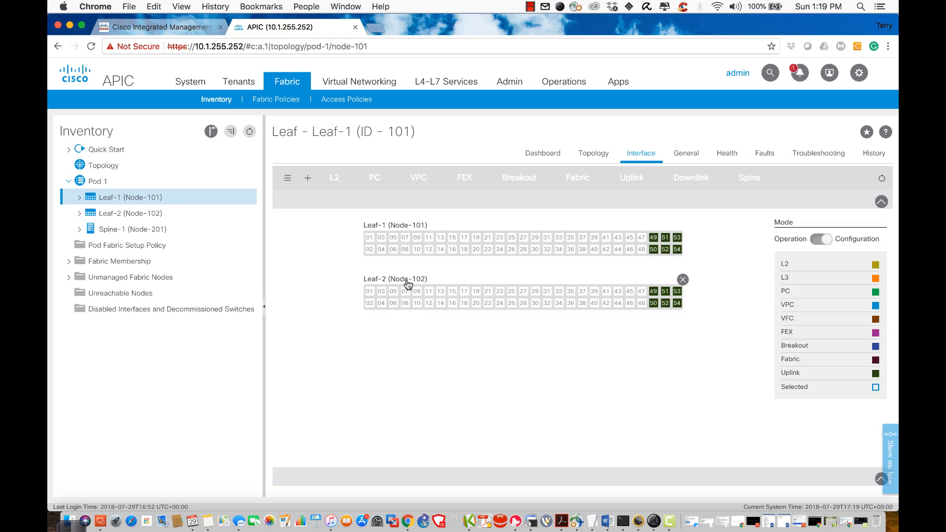
{"action": "left_click", "coordinate": [369, 238]}
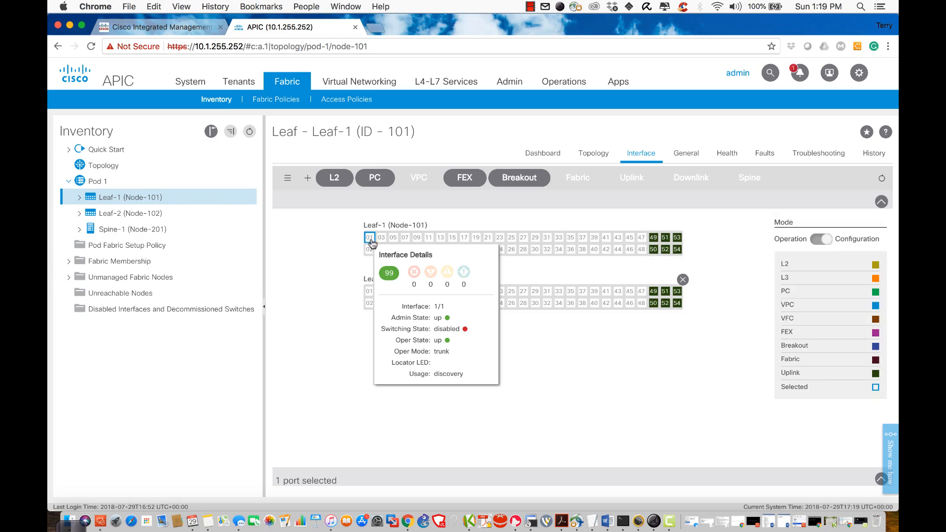
{"action": "left_click", "coordinate": [369, 291]}
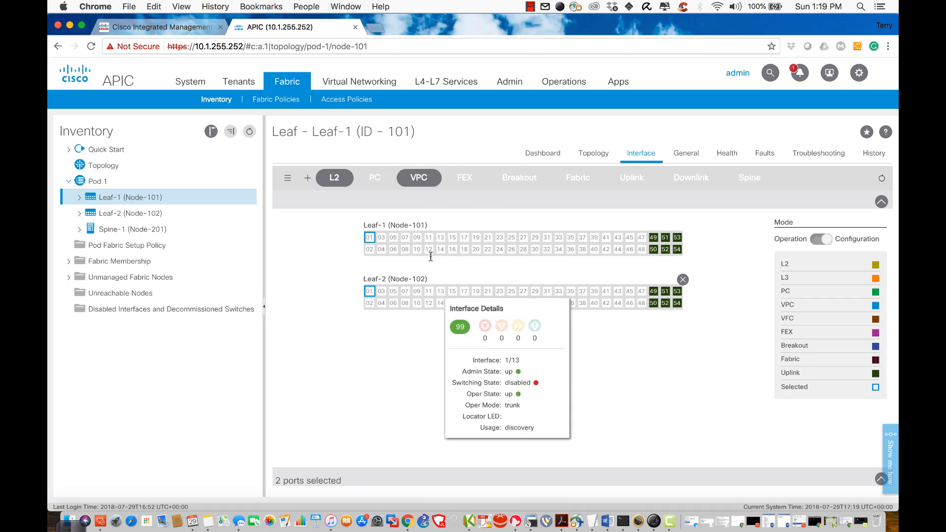
{"action": "left_click", "coordinate": [417, 178]}
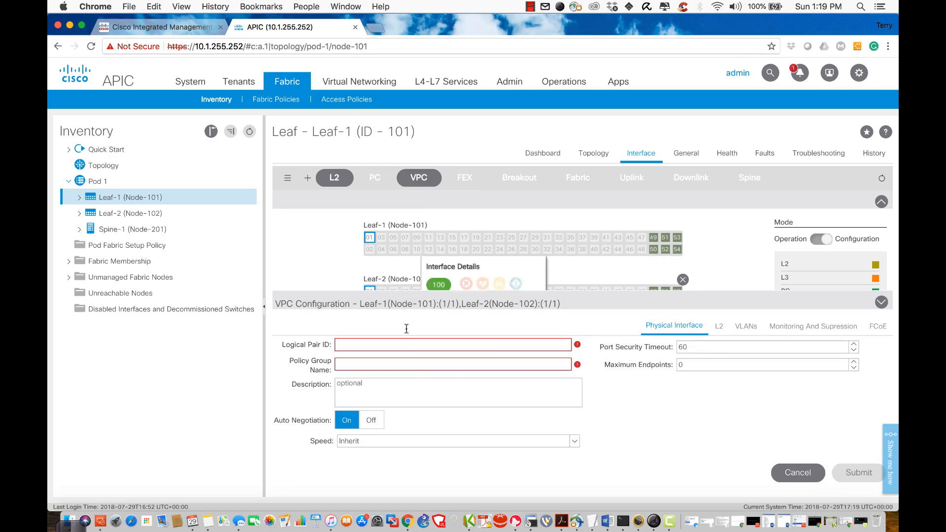
{"action": "scroll", "coordinate": [451, 371], "scroll_direction": "down", "scroll_amount": 2}
{"action": "scroll", "coordinate": [450, 371], "scroll_direction": "up", "scroll_amount": 3}
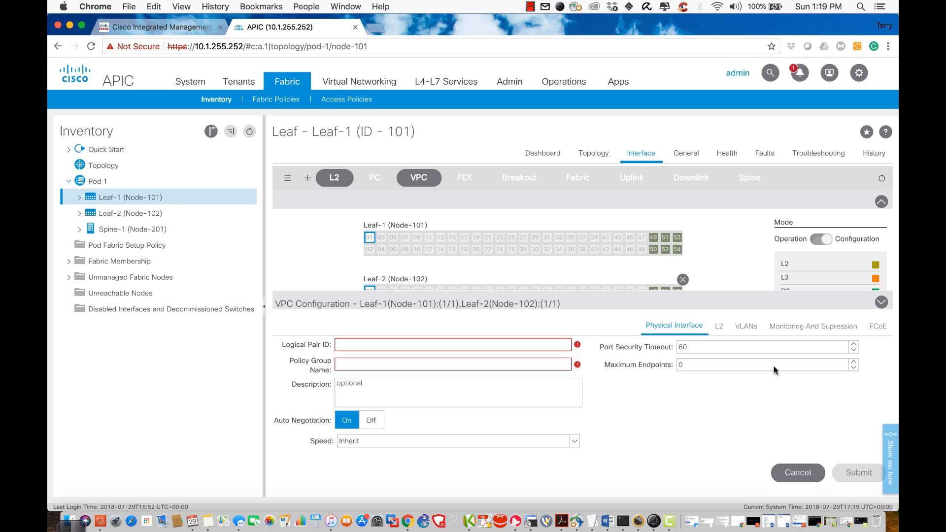
{"action": "left_click", "coordinate": [790, 477]}
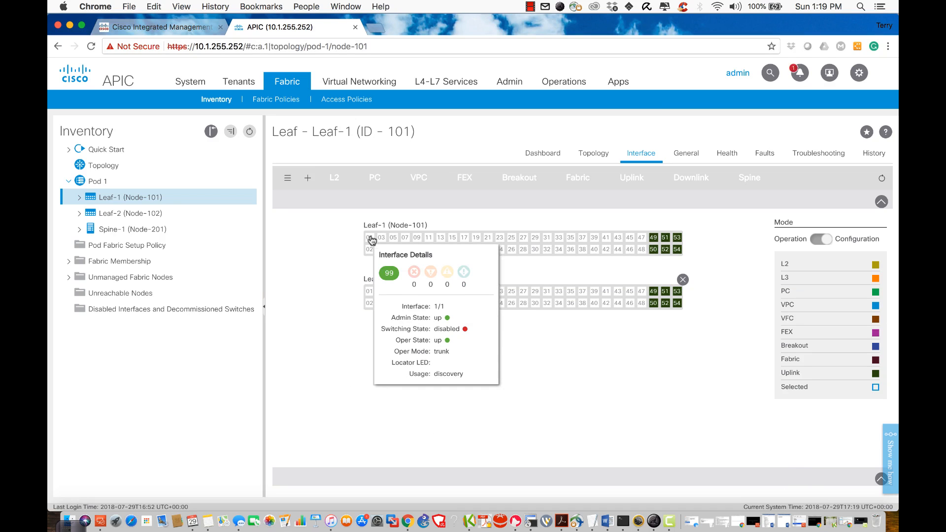
{"action": "mouse_move", "coordinate": [387, 240]}
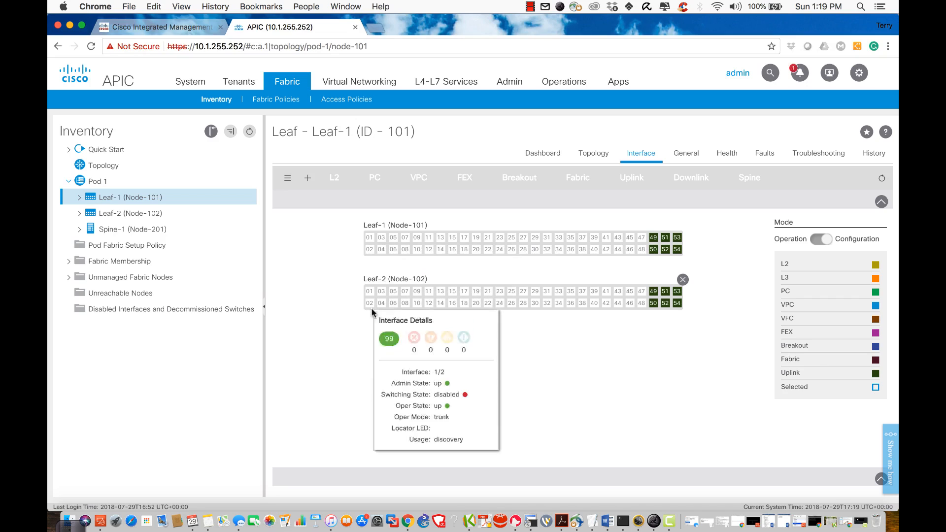
{"action": "left_click", "coordinate": [370, 250]}
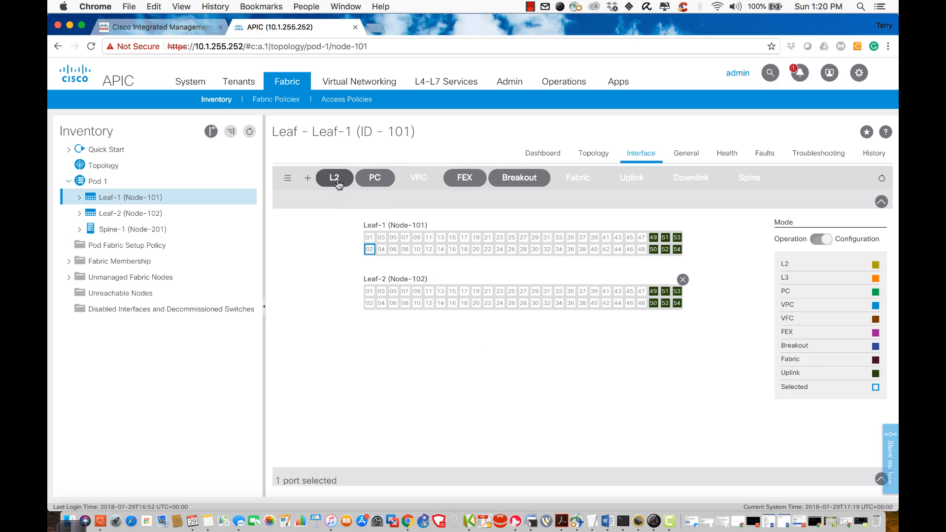
Step: Start an L2 configuration for port 1/2 at 10 Gbps speed and view its L2 settings
{"action": "left_click", "coordinate": [335, 178]}
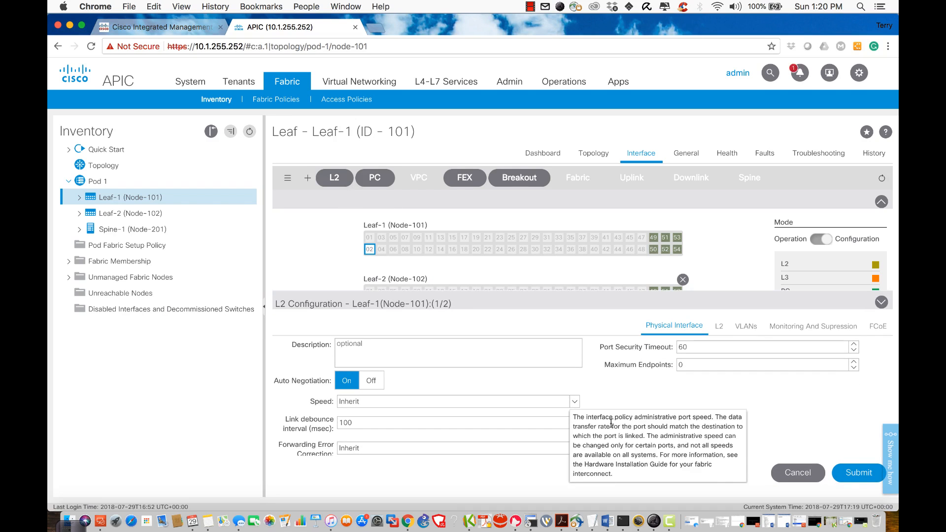
{"action": "left_click", "coordinate": [372, 402]}
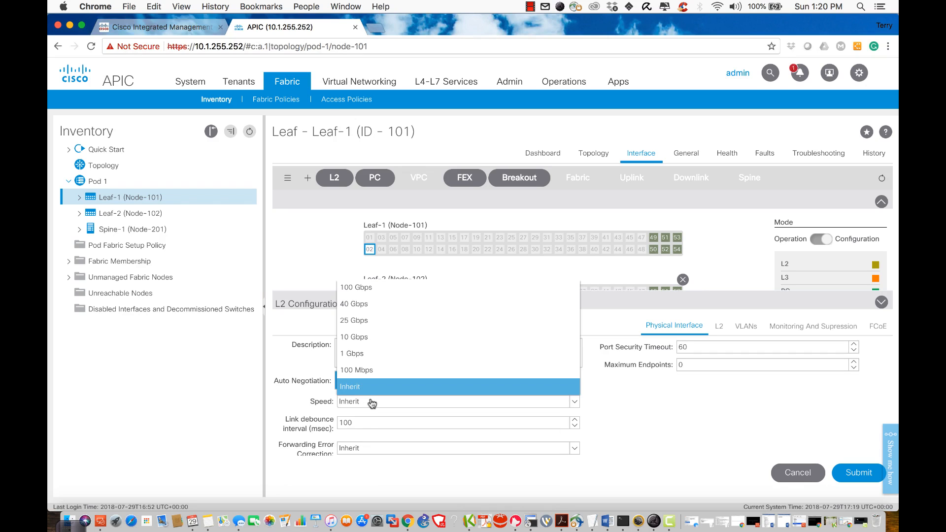
{"action": "left_click", "coordinate": [372, 337]}
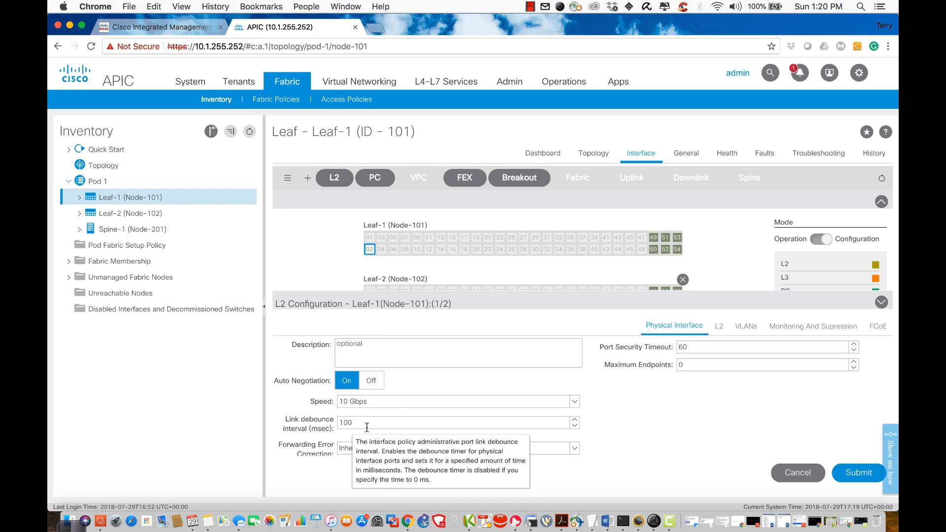
{"action": "scroll", "coordinate": [450, 445], "scroll_direction": "down", "scroll_amount": 1}
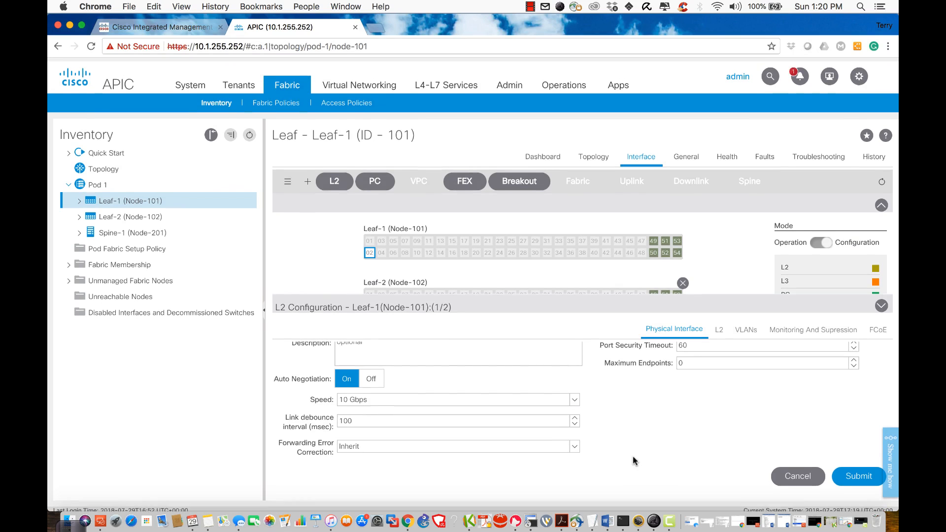
{"action": "left_click", "coordinate": [720, 329]}
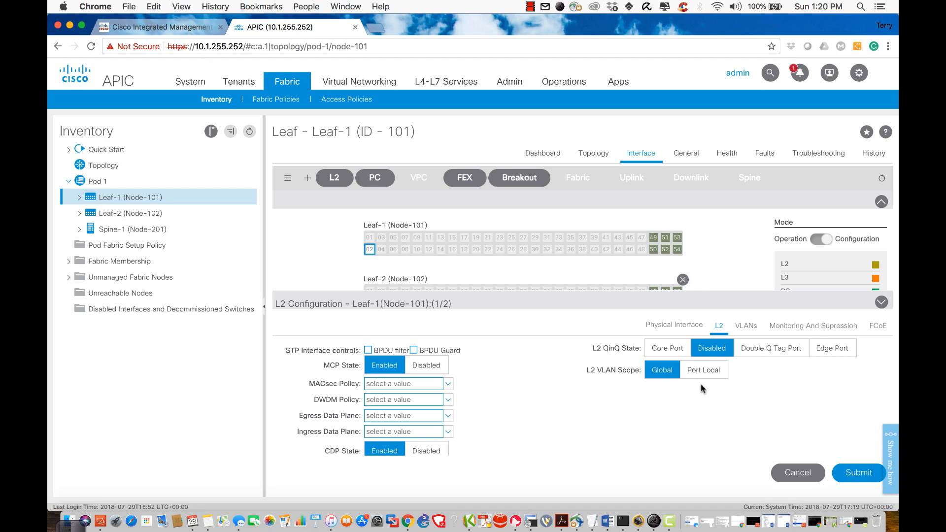
Step: Review port 1/2's VLANs, Monitoring And Supression, and FCoE settings in turn
{"action": "left_click", "coordinate": [749, 334]}
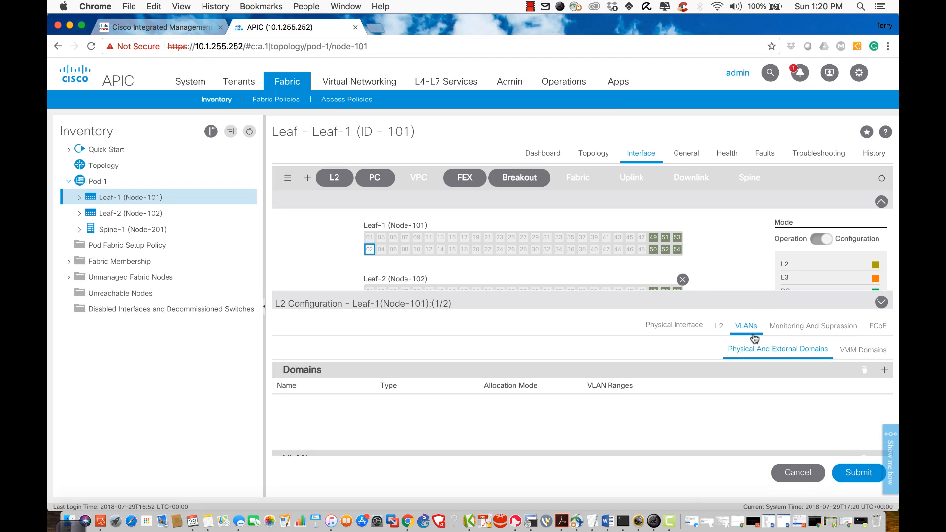
{"action": "left_click", "coordinate": [797, 329]}
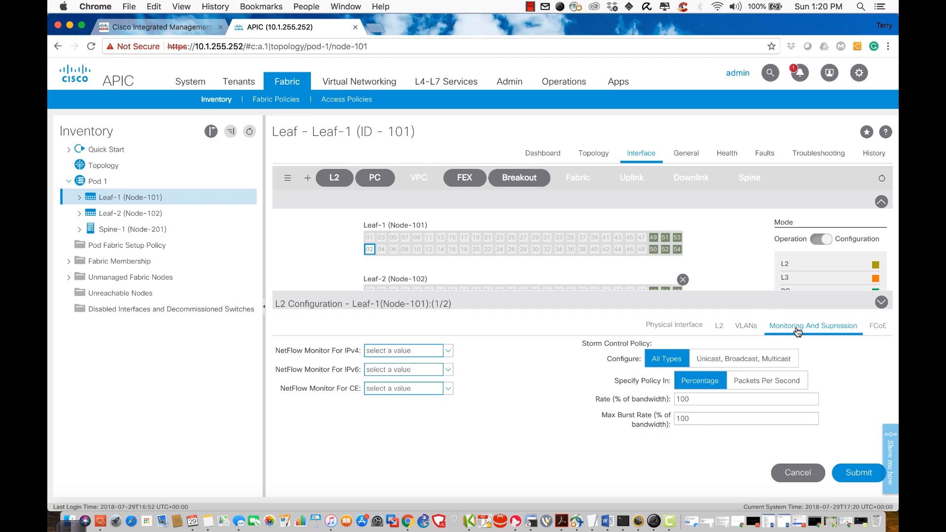
{"action": "left_click", "coordinate": [878, 326]}
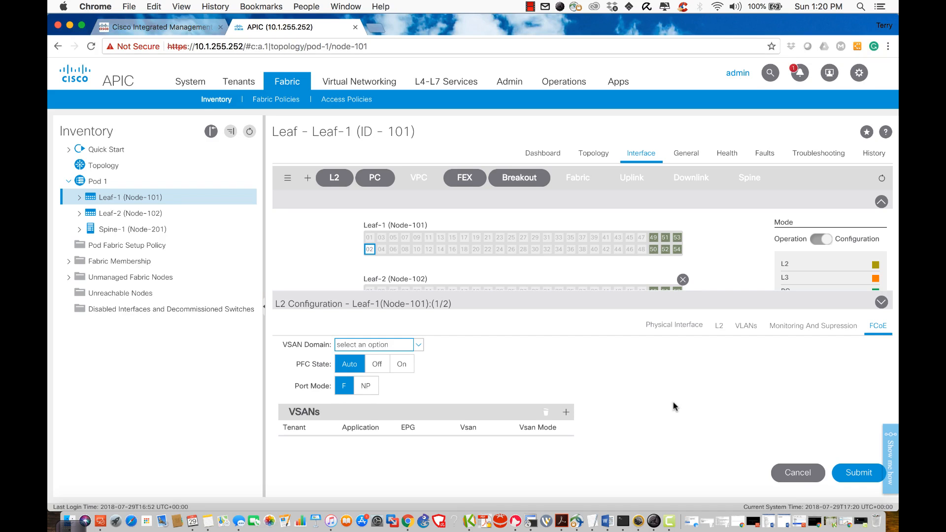
{"action": "mouse_move", "coordinate": [385, 248]}
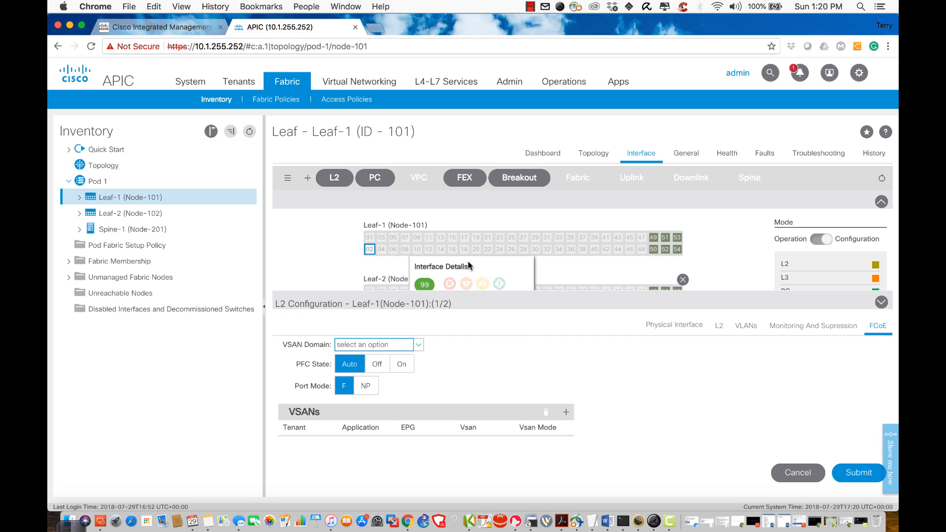
Step: Cancel the port 1/2 L2 Configuration form without submitting any changes
{"action": "left_click", "coordinate": [800, 481]}
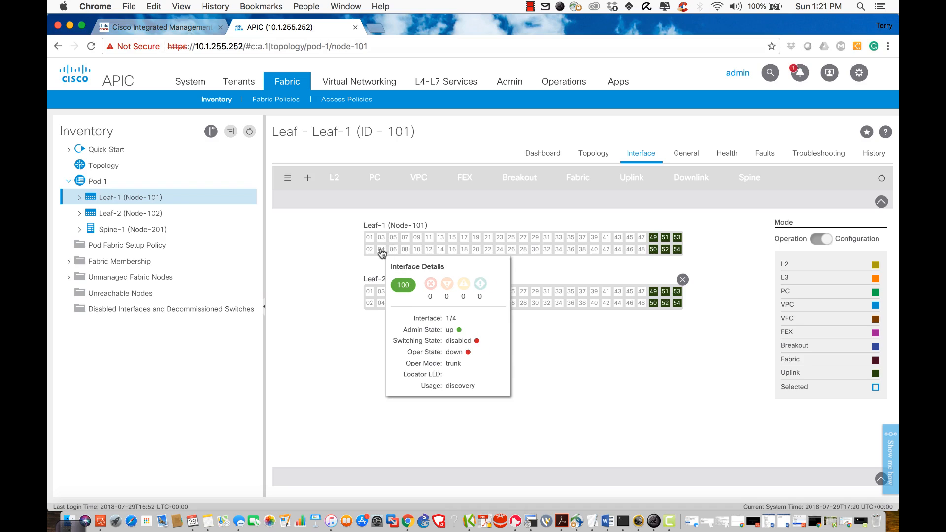
{"action": "mouse_move", "coordinate": [383, 242]}
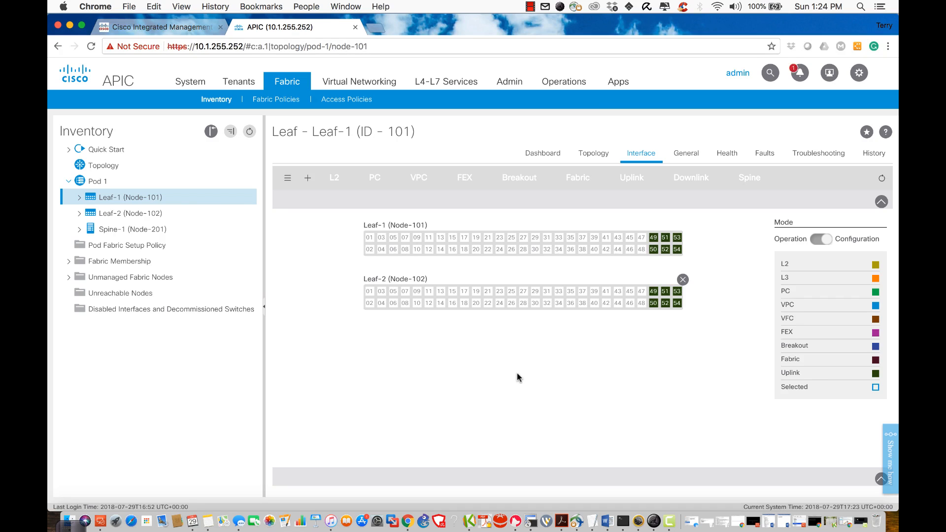
{"action": "left_click", "coordinate": [531, 6]}
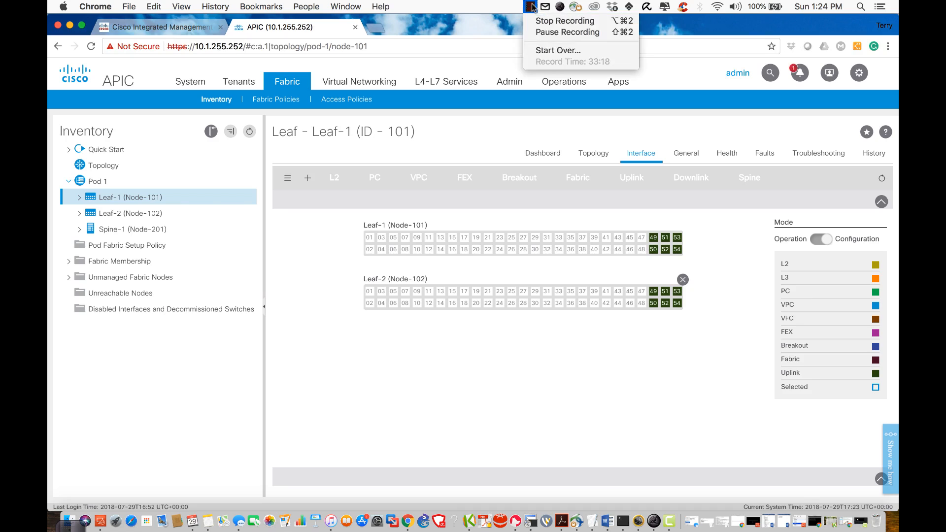